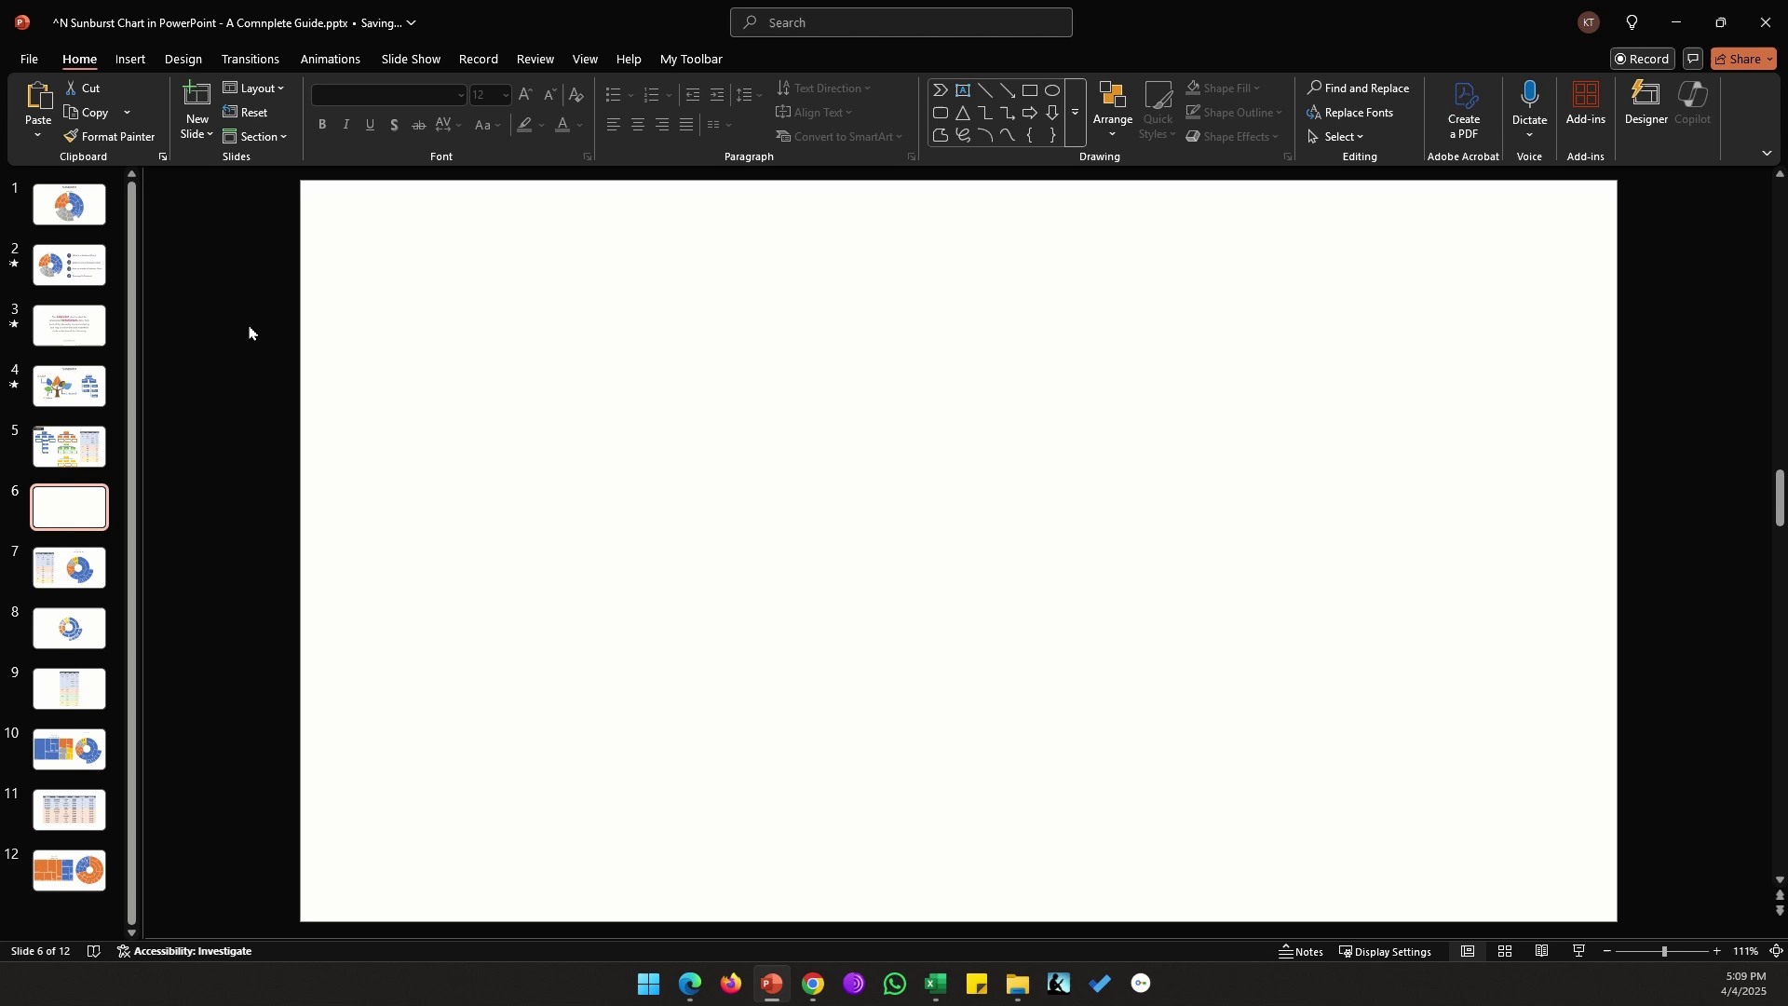
- Pick the Sunburst type in the Insert Chart dialog for slide 6
left_click(129, 58)
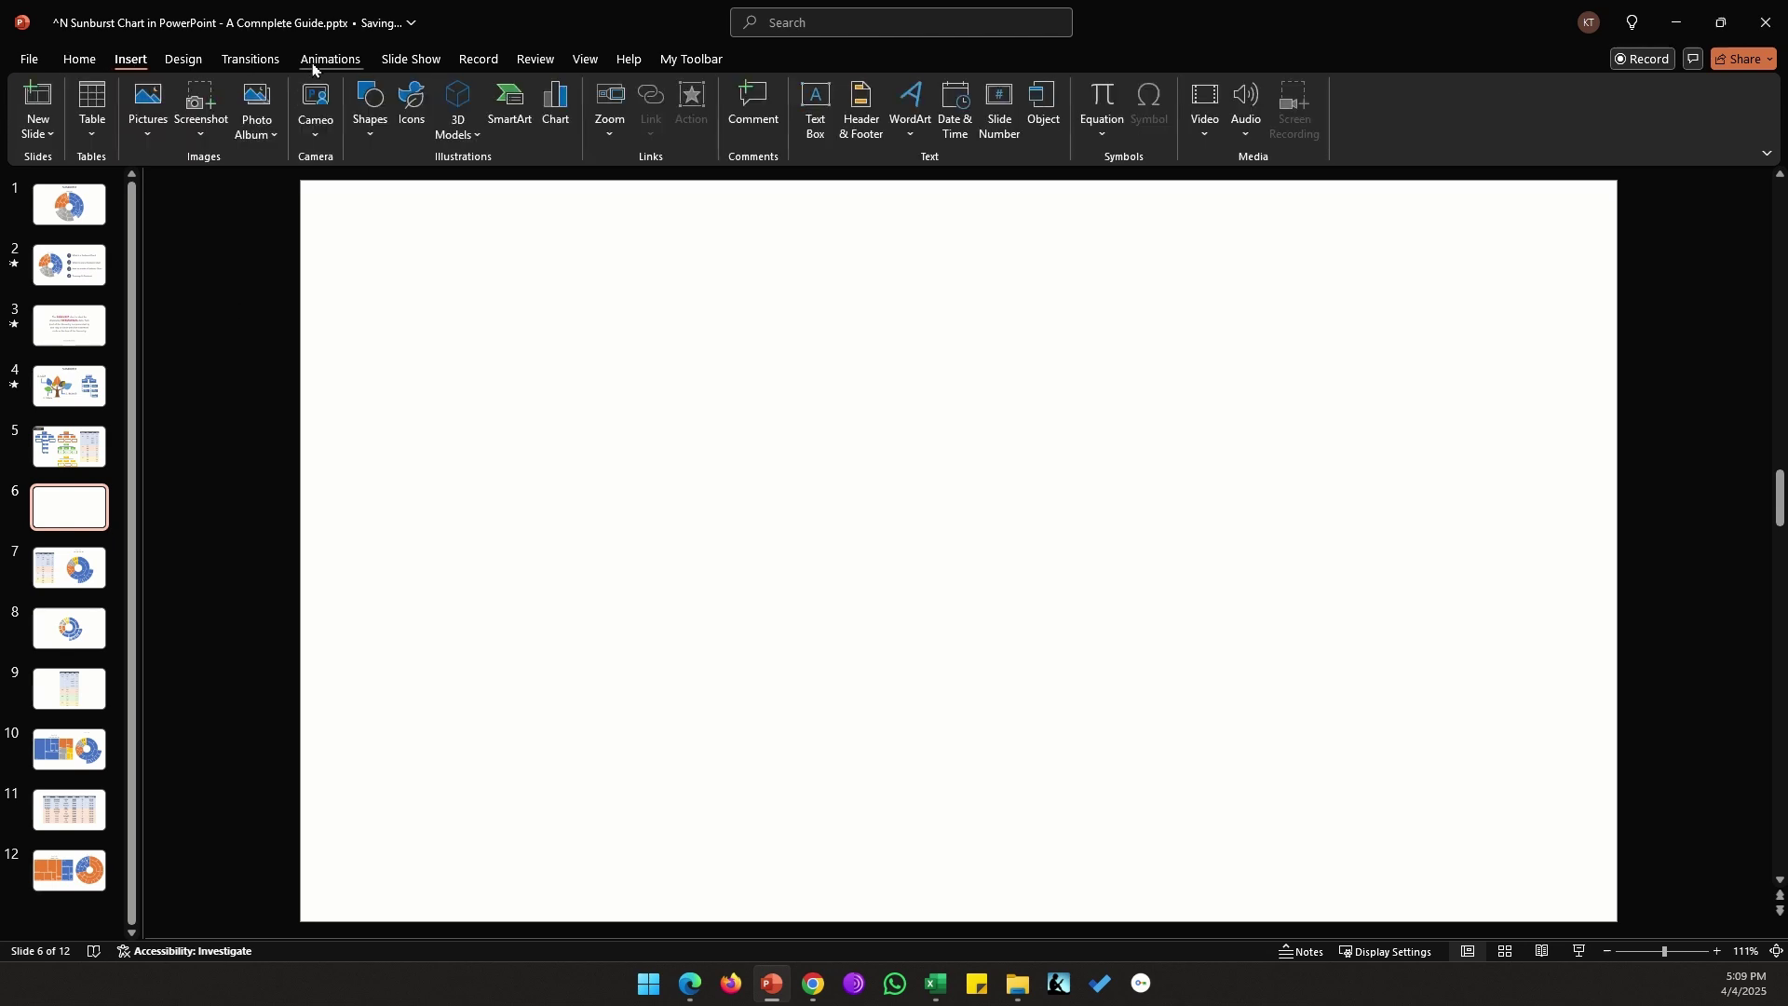
left_click(562, 123)
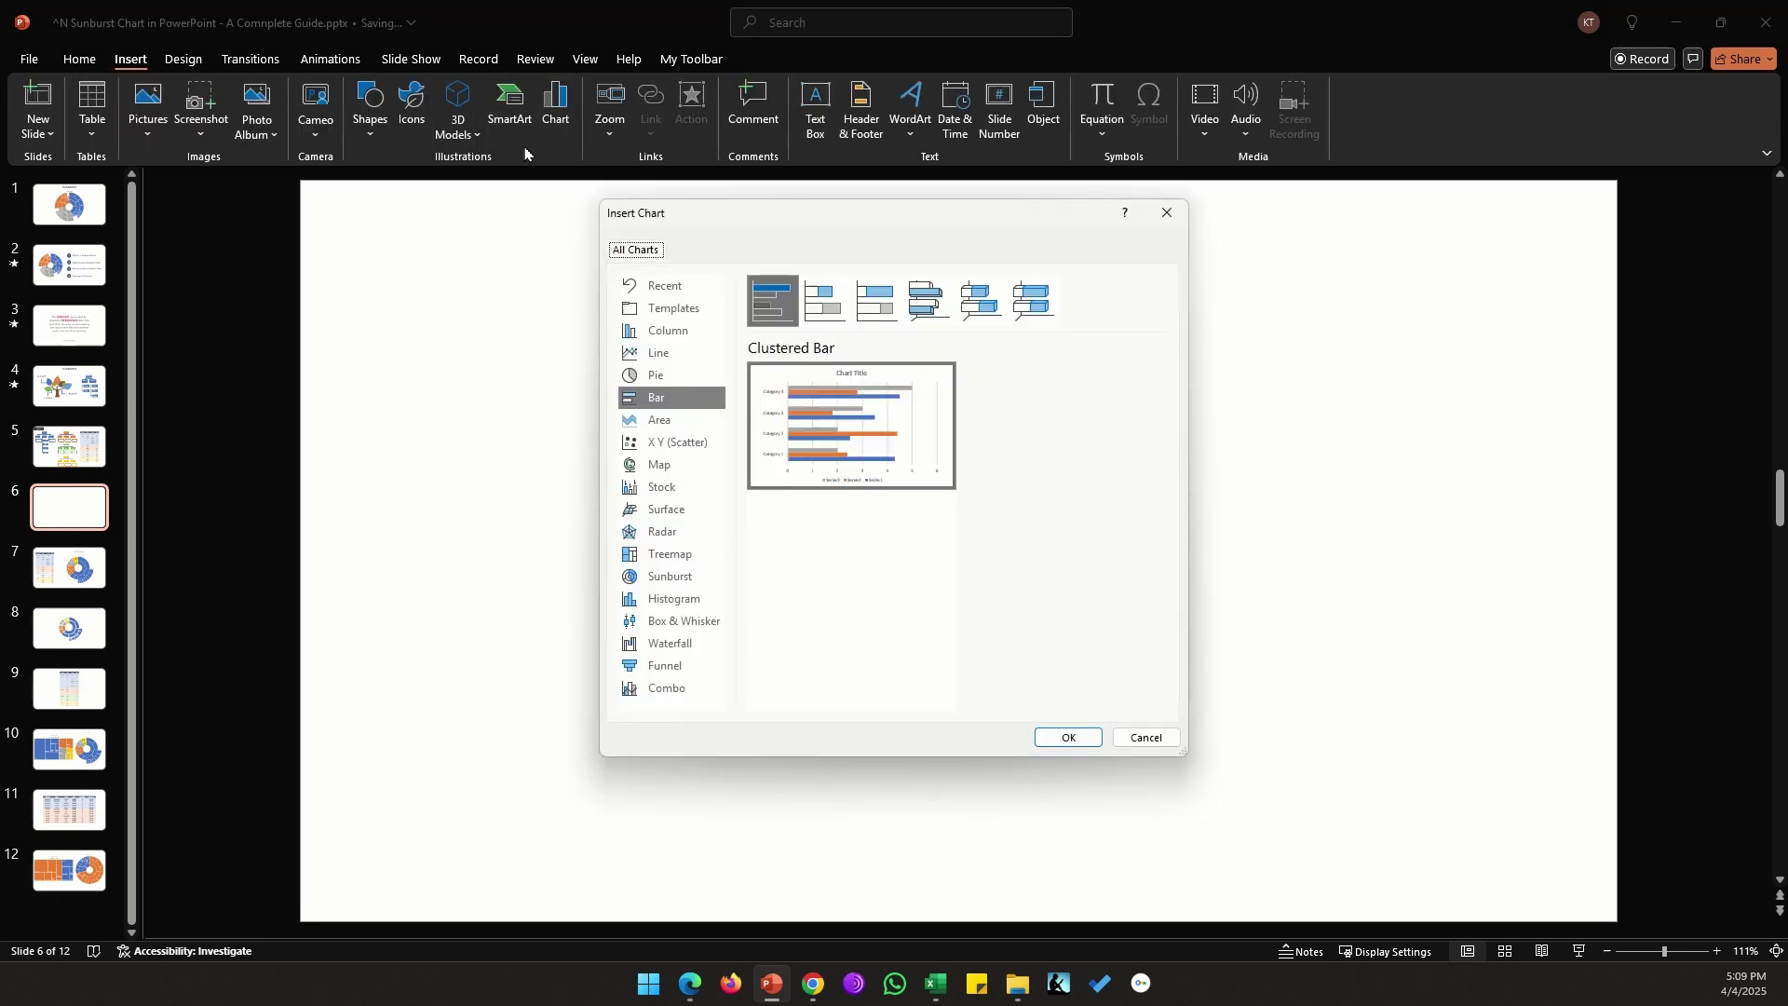
left_click(706, 578)
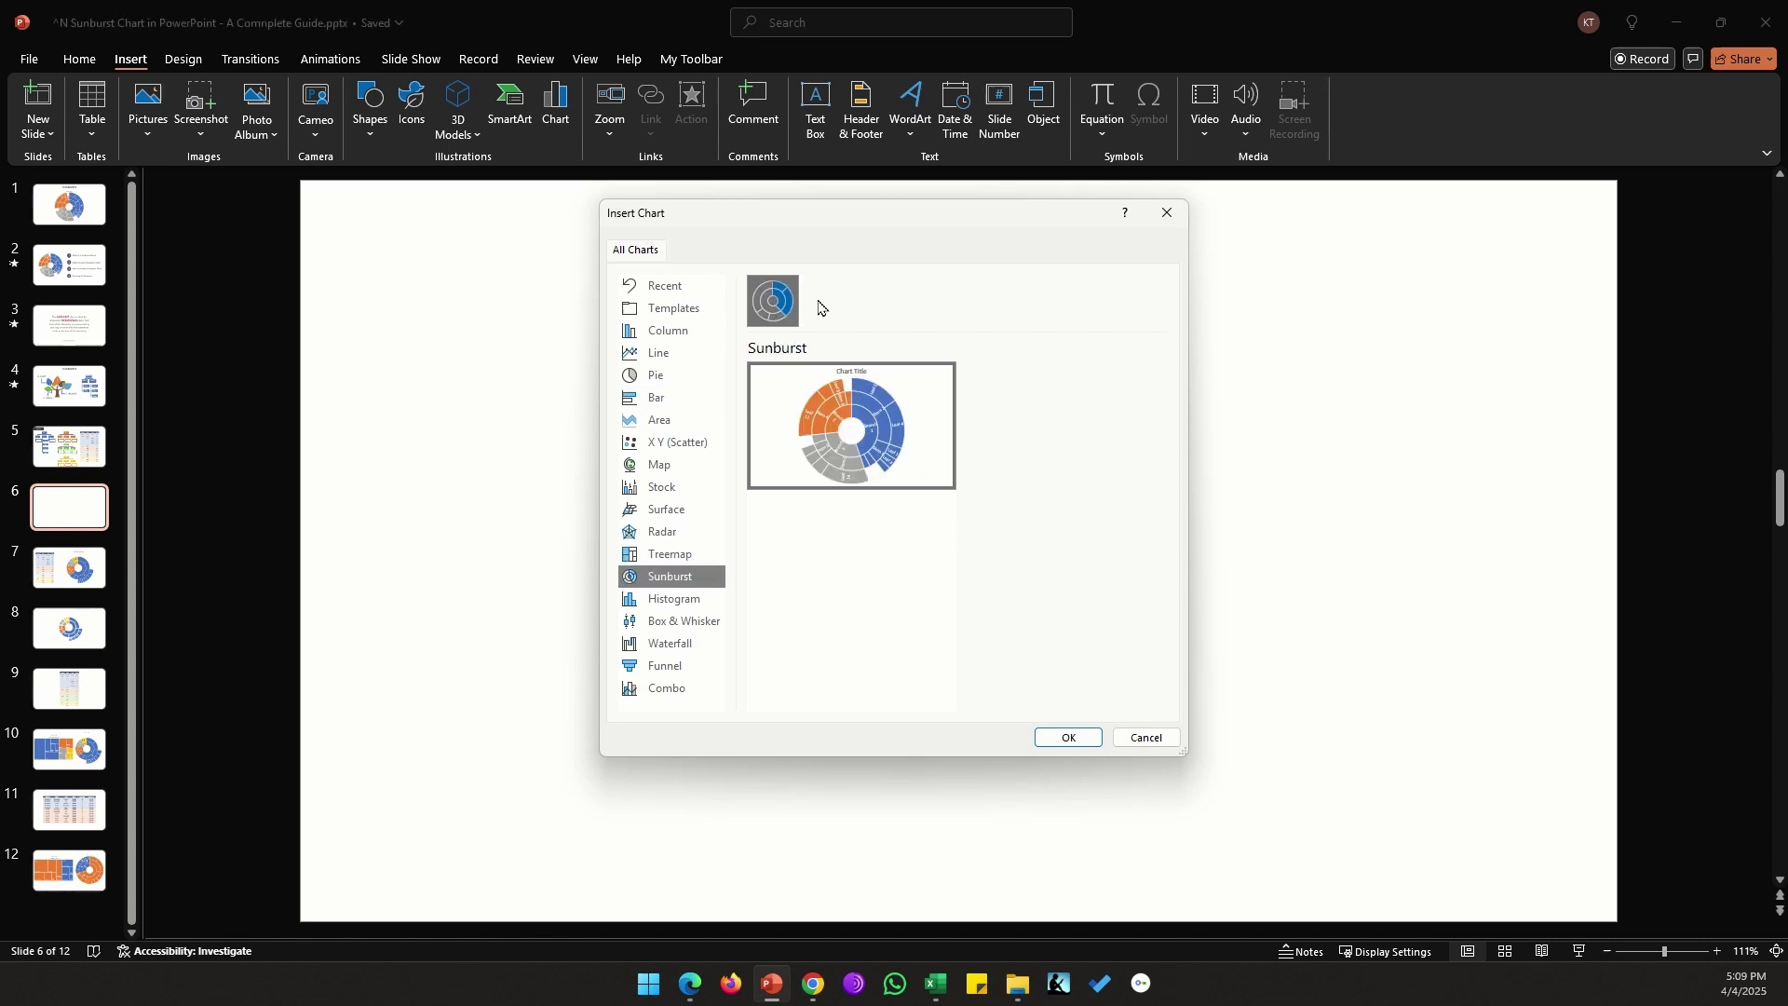
- Insert the sunburst chart and select the Finance table on slide 5 for copying
left_click(1070, 738)
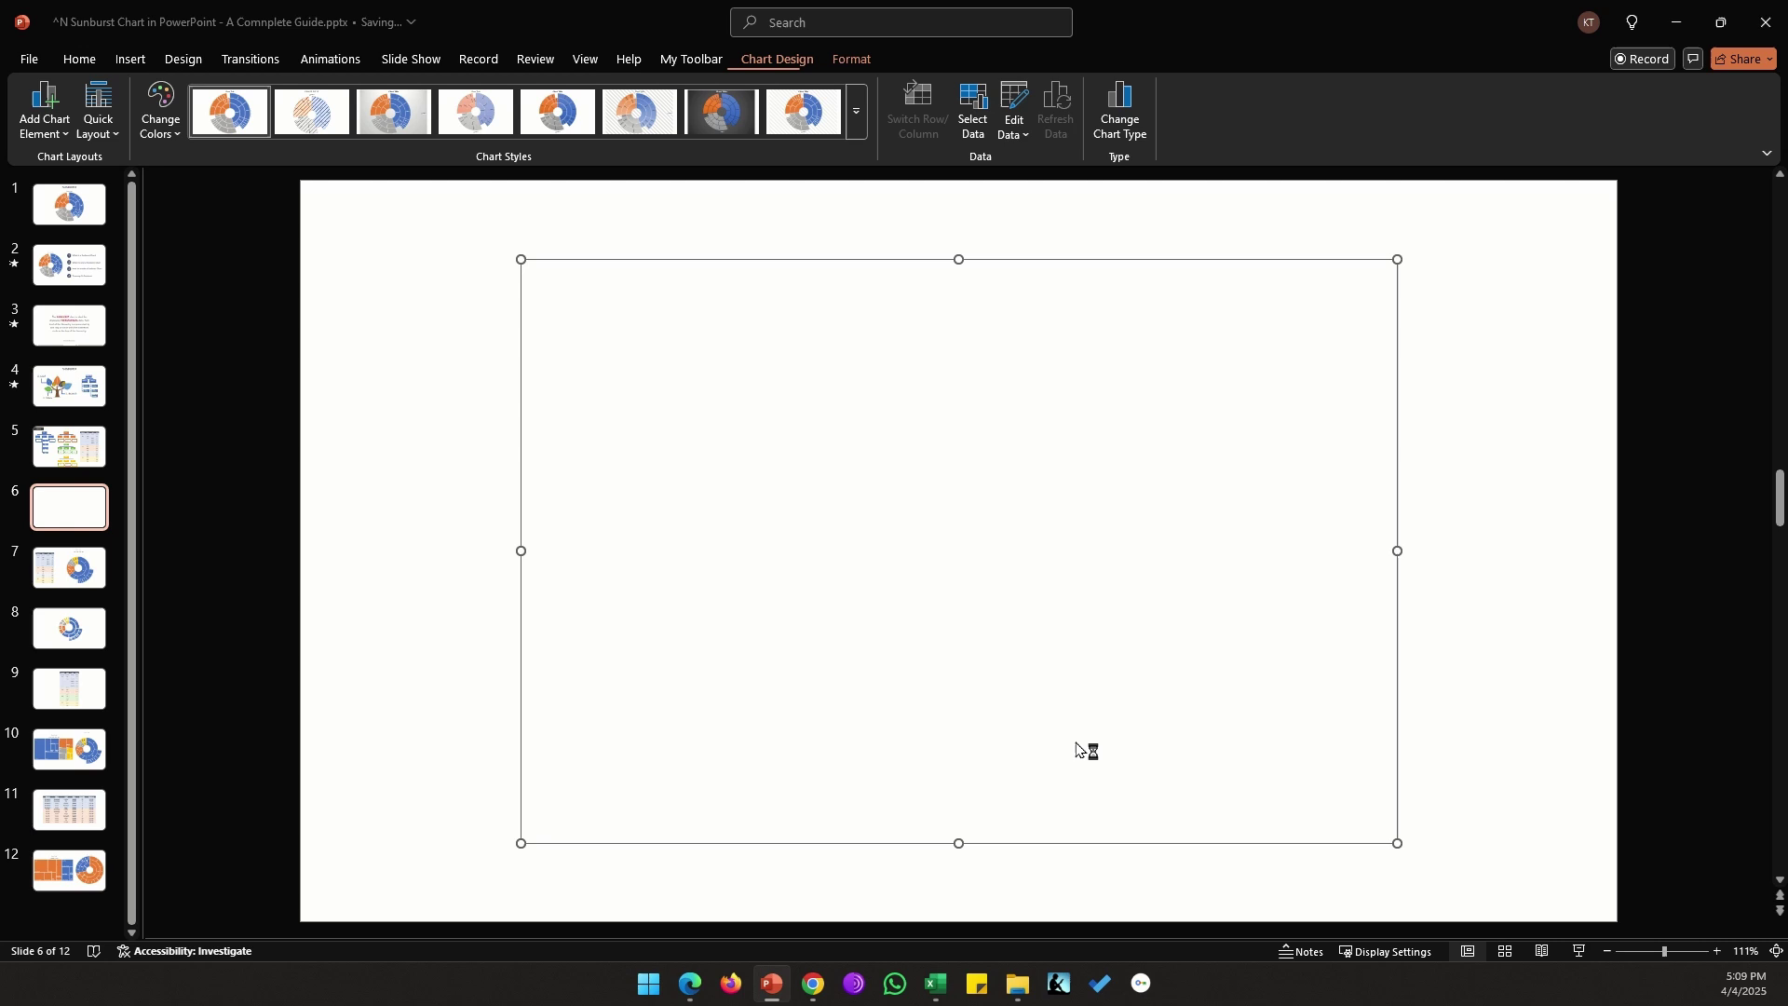
left_click(41, 458)
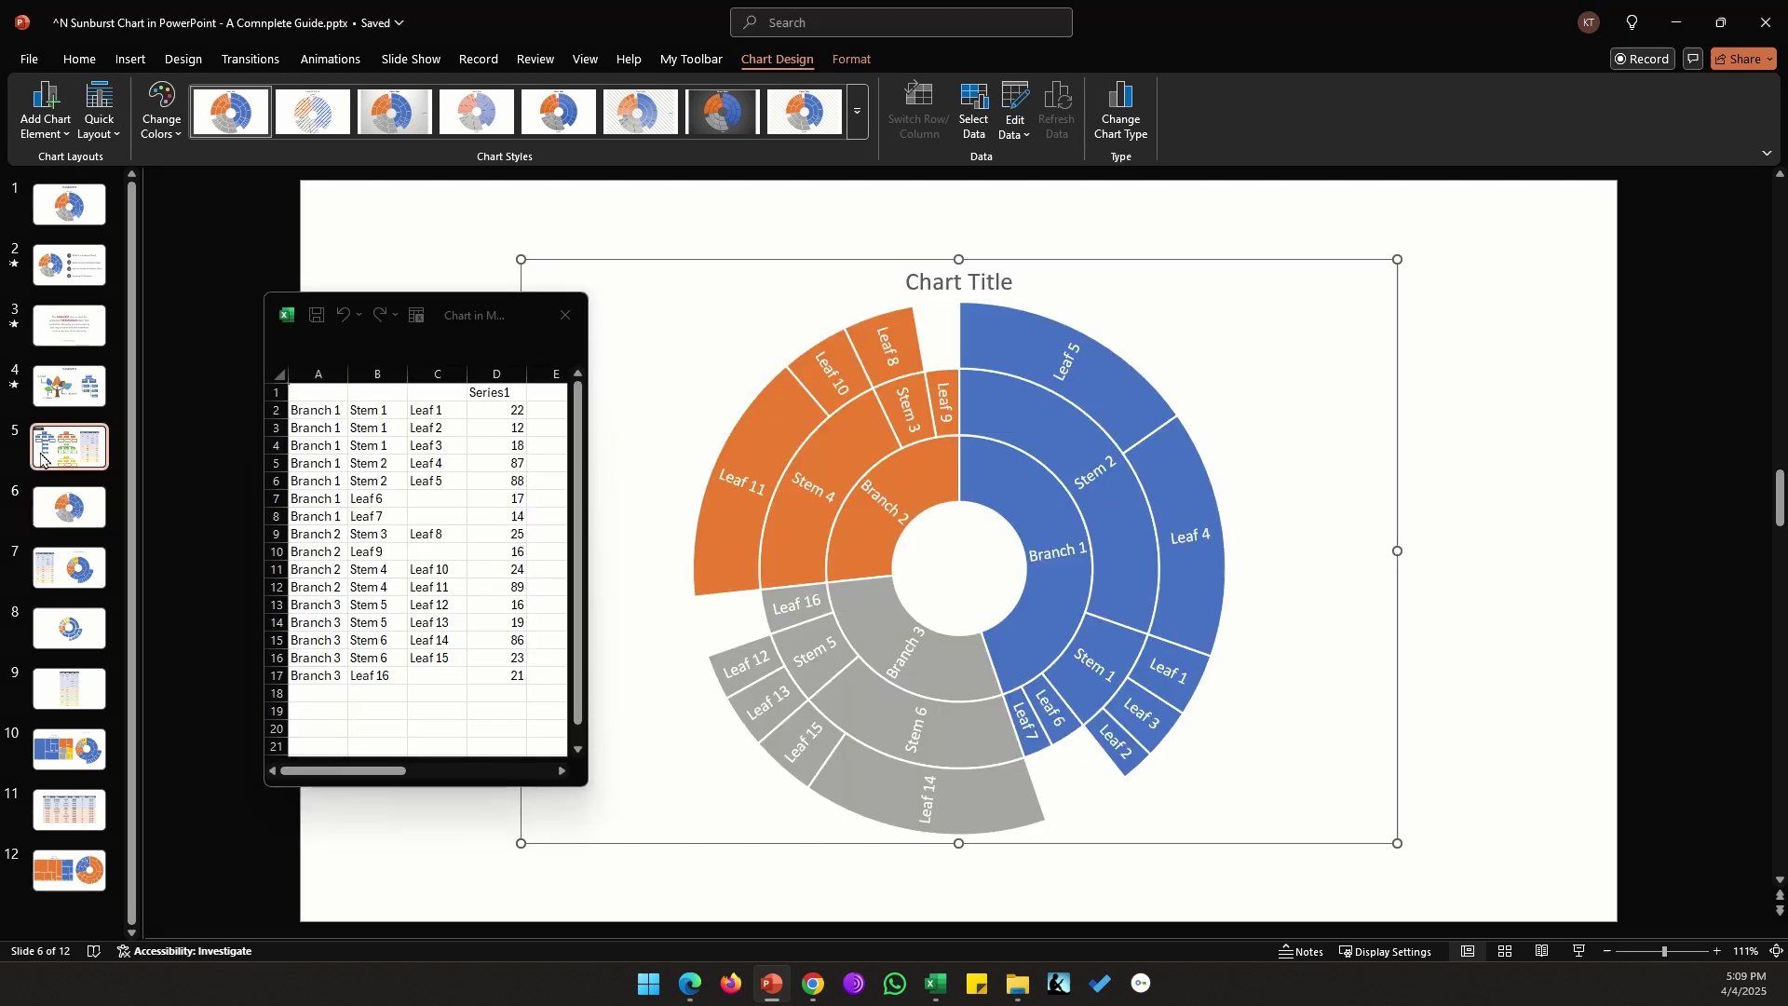
left_click_drag(1201, 294, 1472, 820)
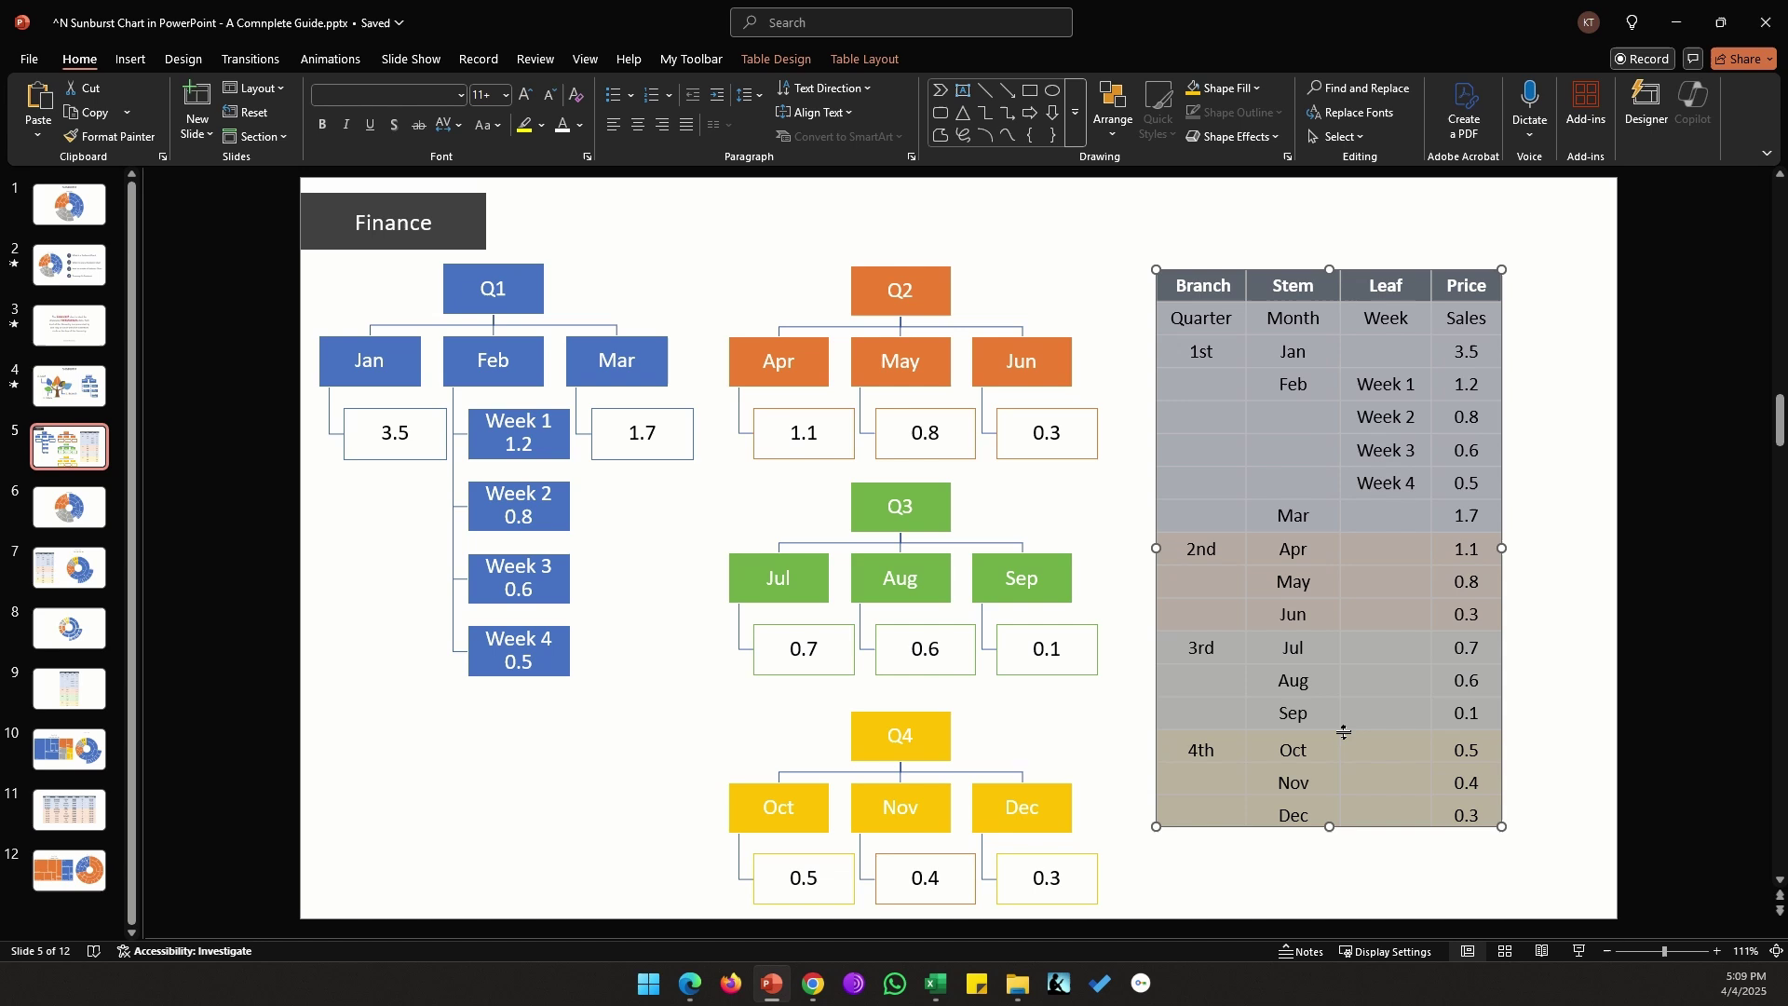
key("Page_Down")
- Paste the Finance table into the chart's data sheet at A1 and enlarge the chart
left_click(547, 475)
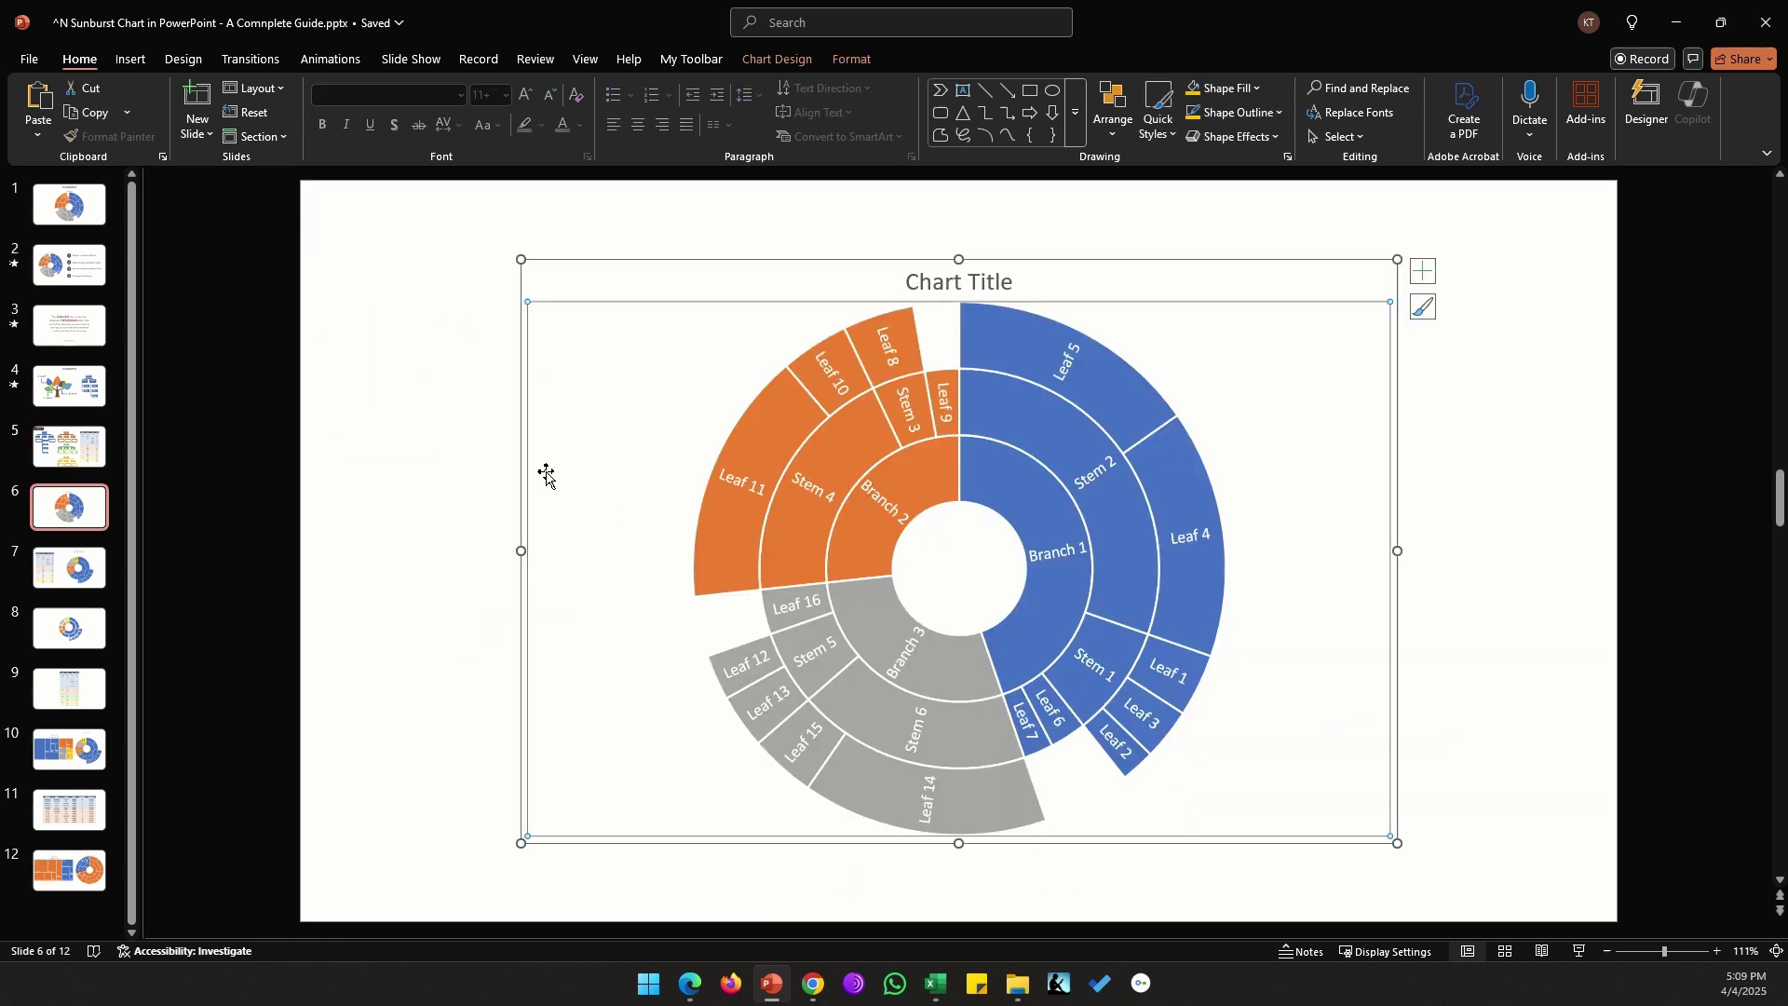
right_click(547, 475)
left_click(633, 618)
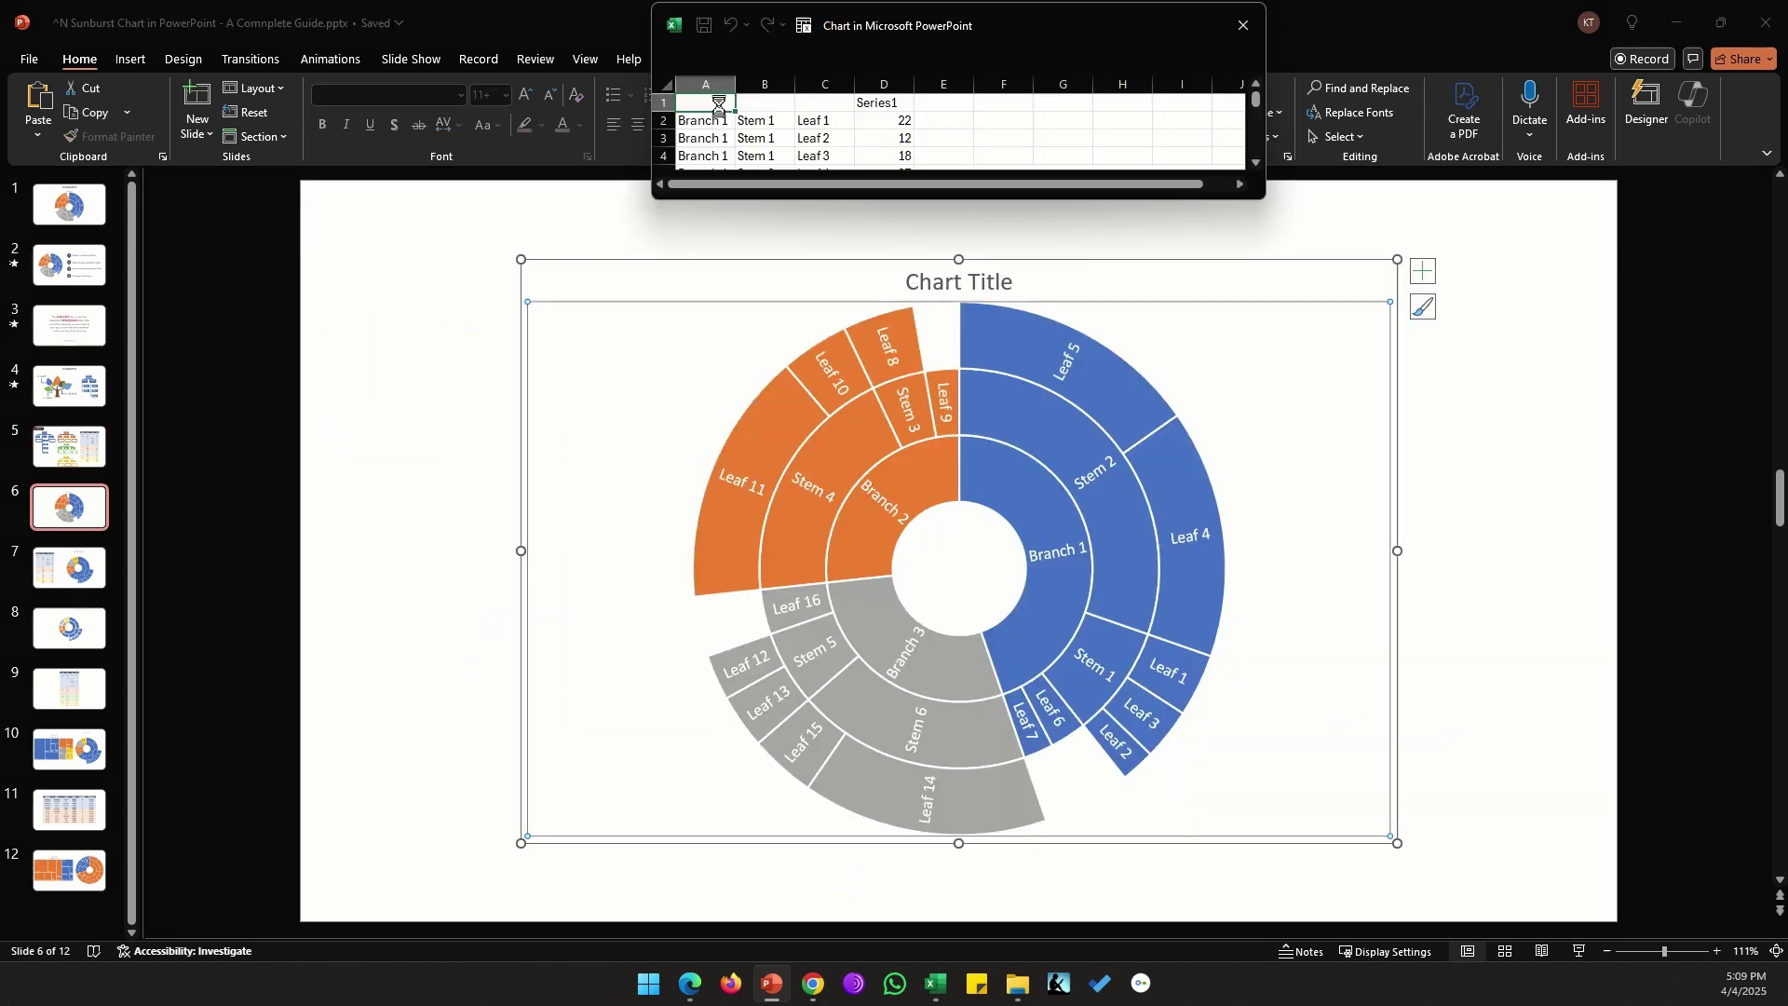
key("ctrl+v")
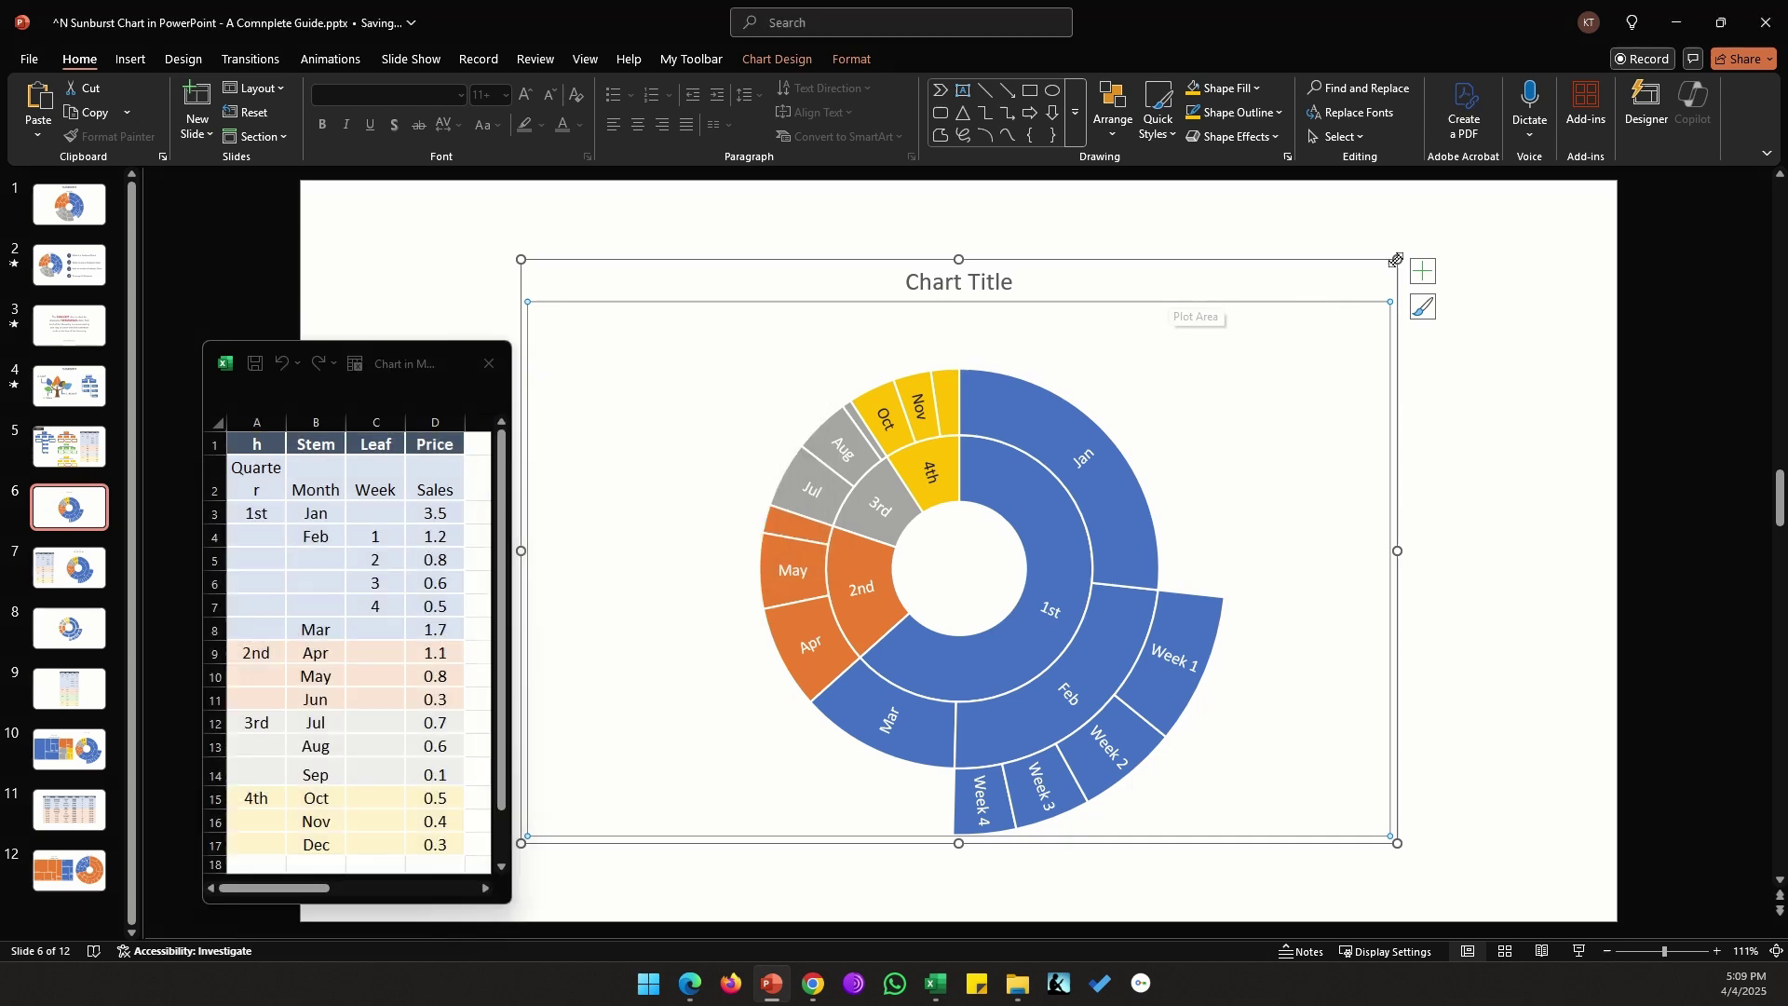
left_click_drag(1397, 259, 1490, 197)
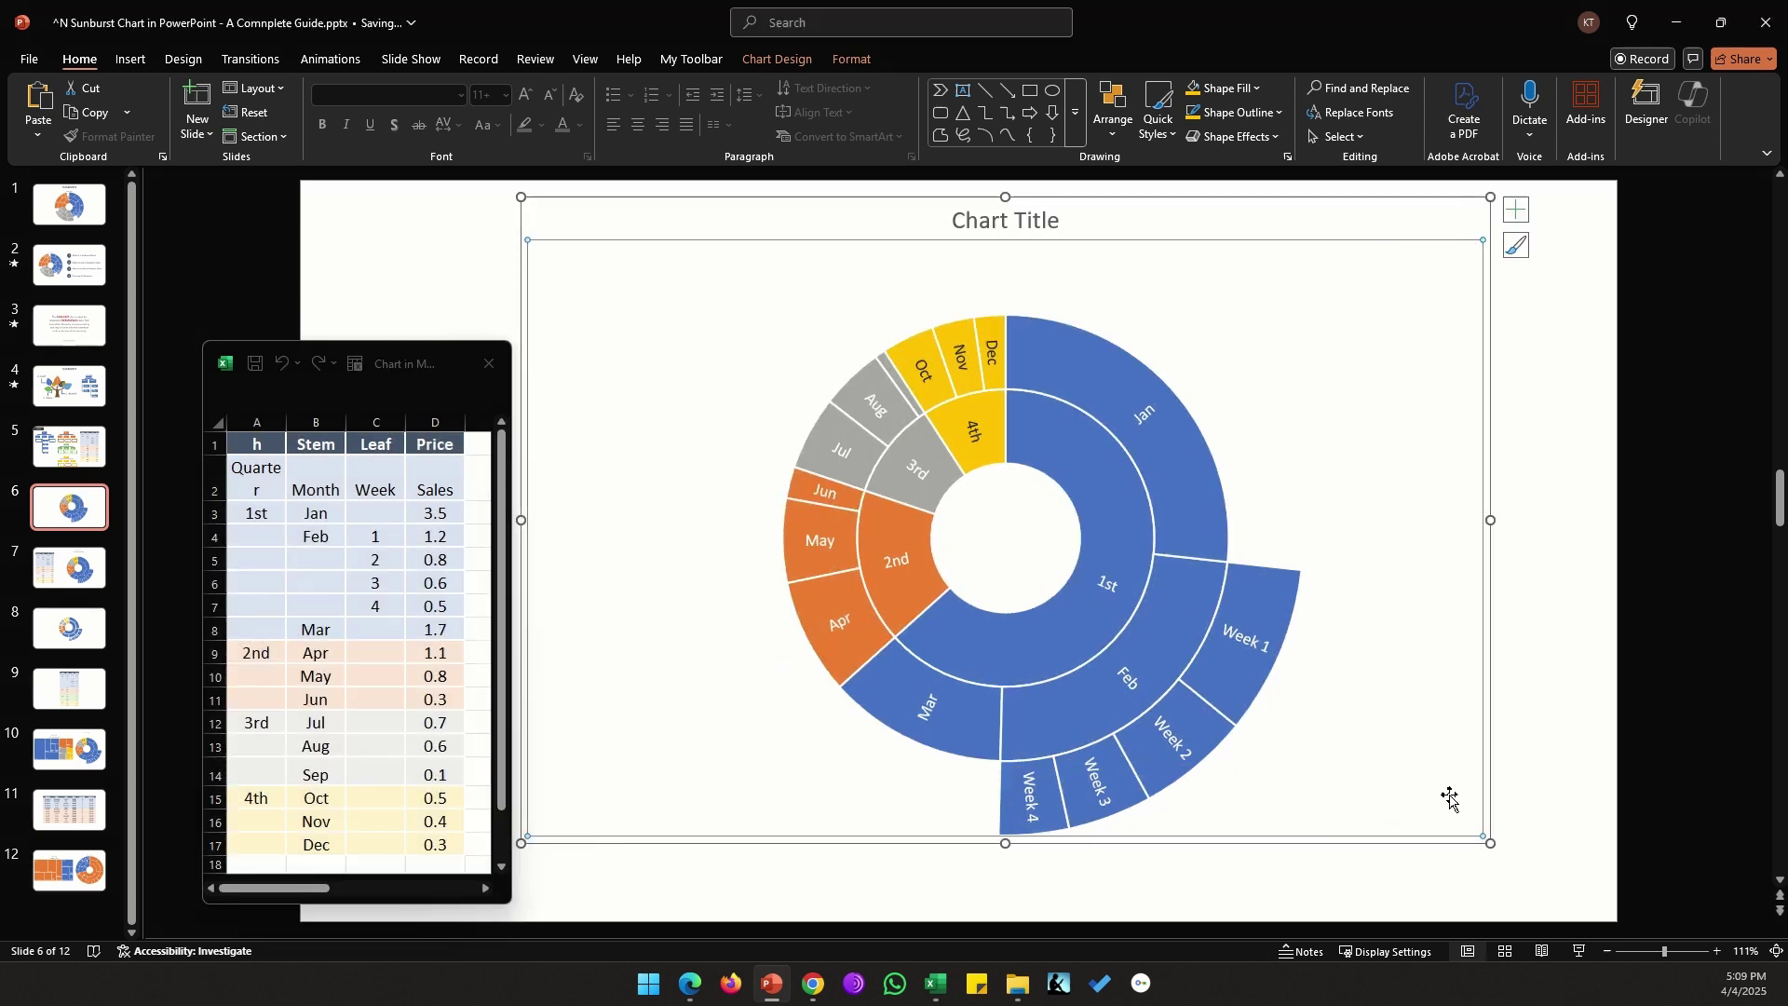
left_click_drag(1490, 844, 1521, 882)
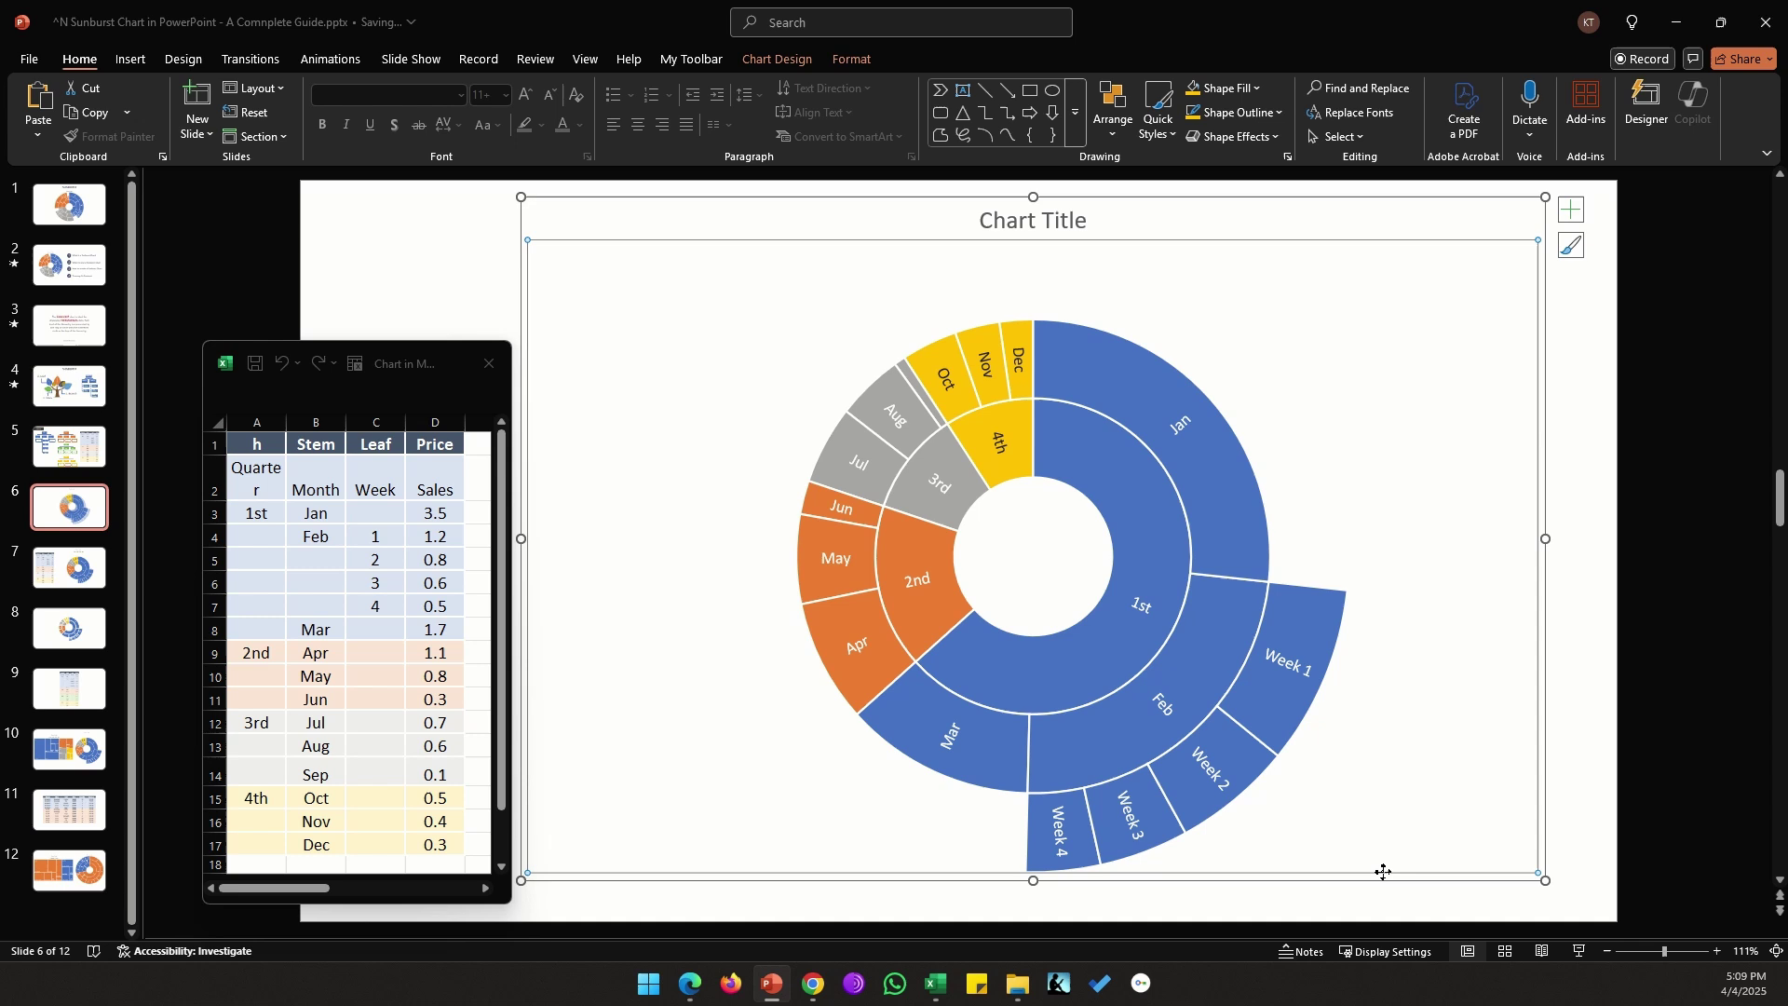
- Turn on the chart legend so the 1st–4th quarters appear under the title
left_click(340, 354)
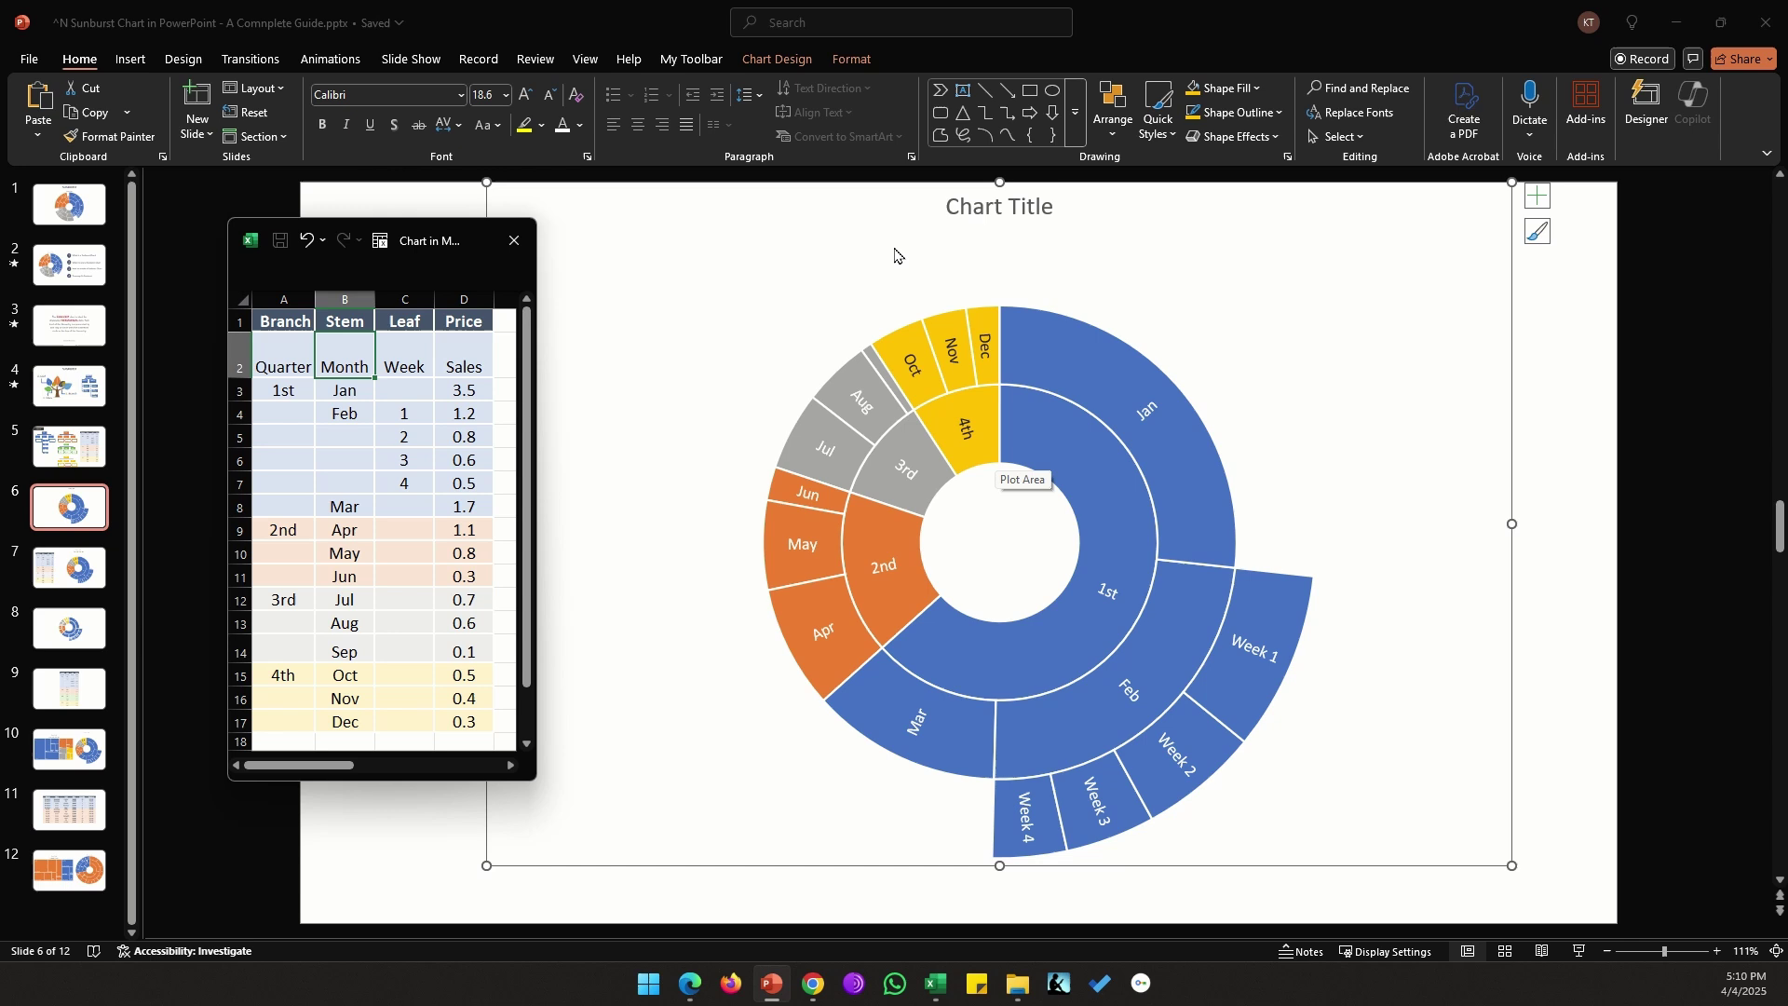
left_click(1544, 201)
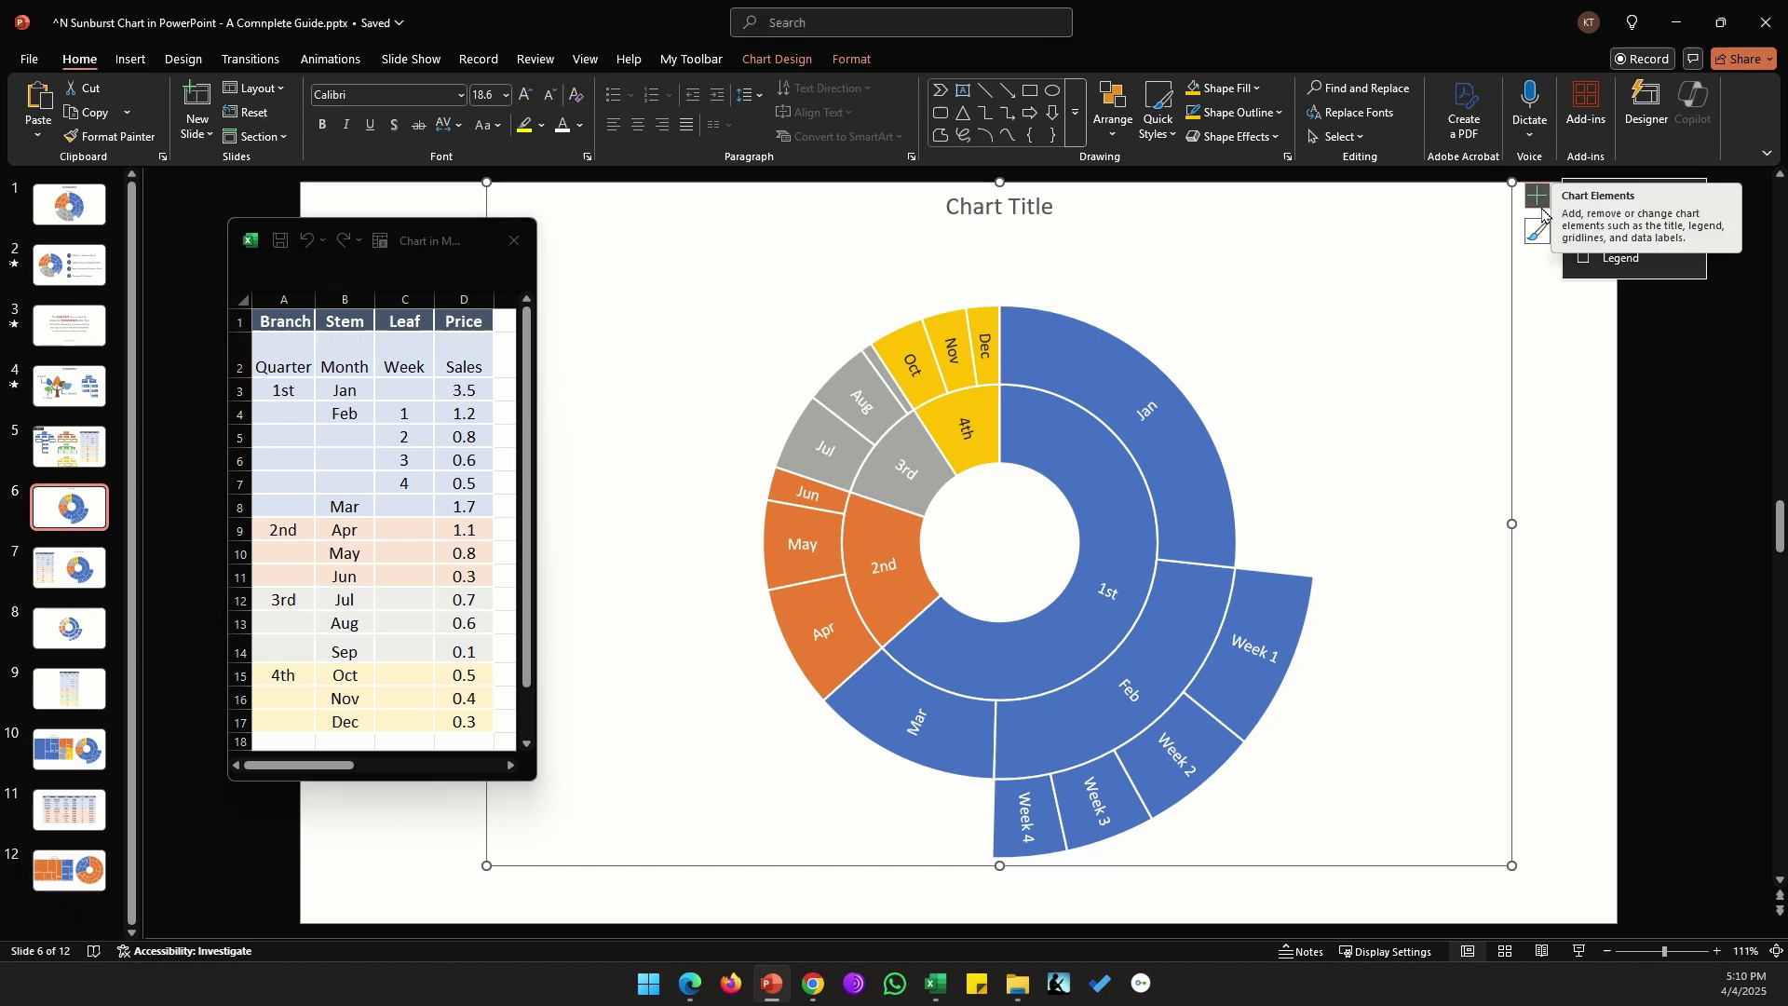
left_click(1585, 260)
left_click(1585, 259)
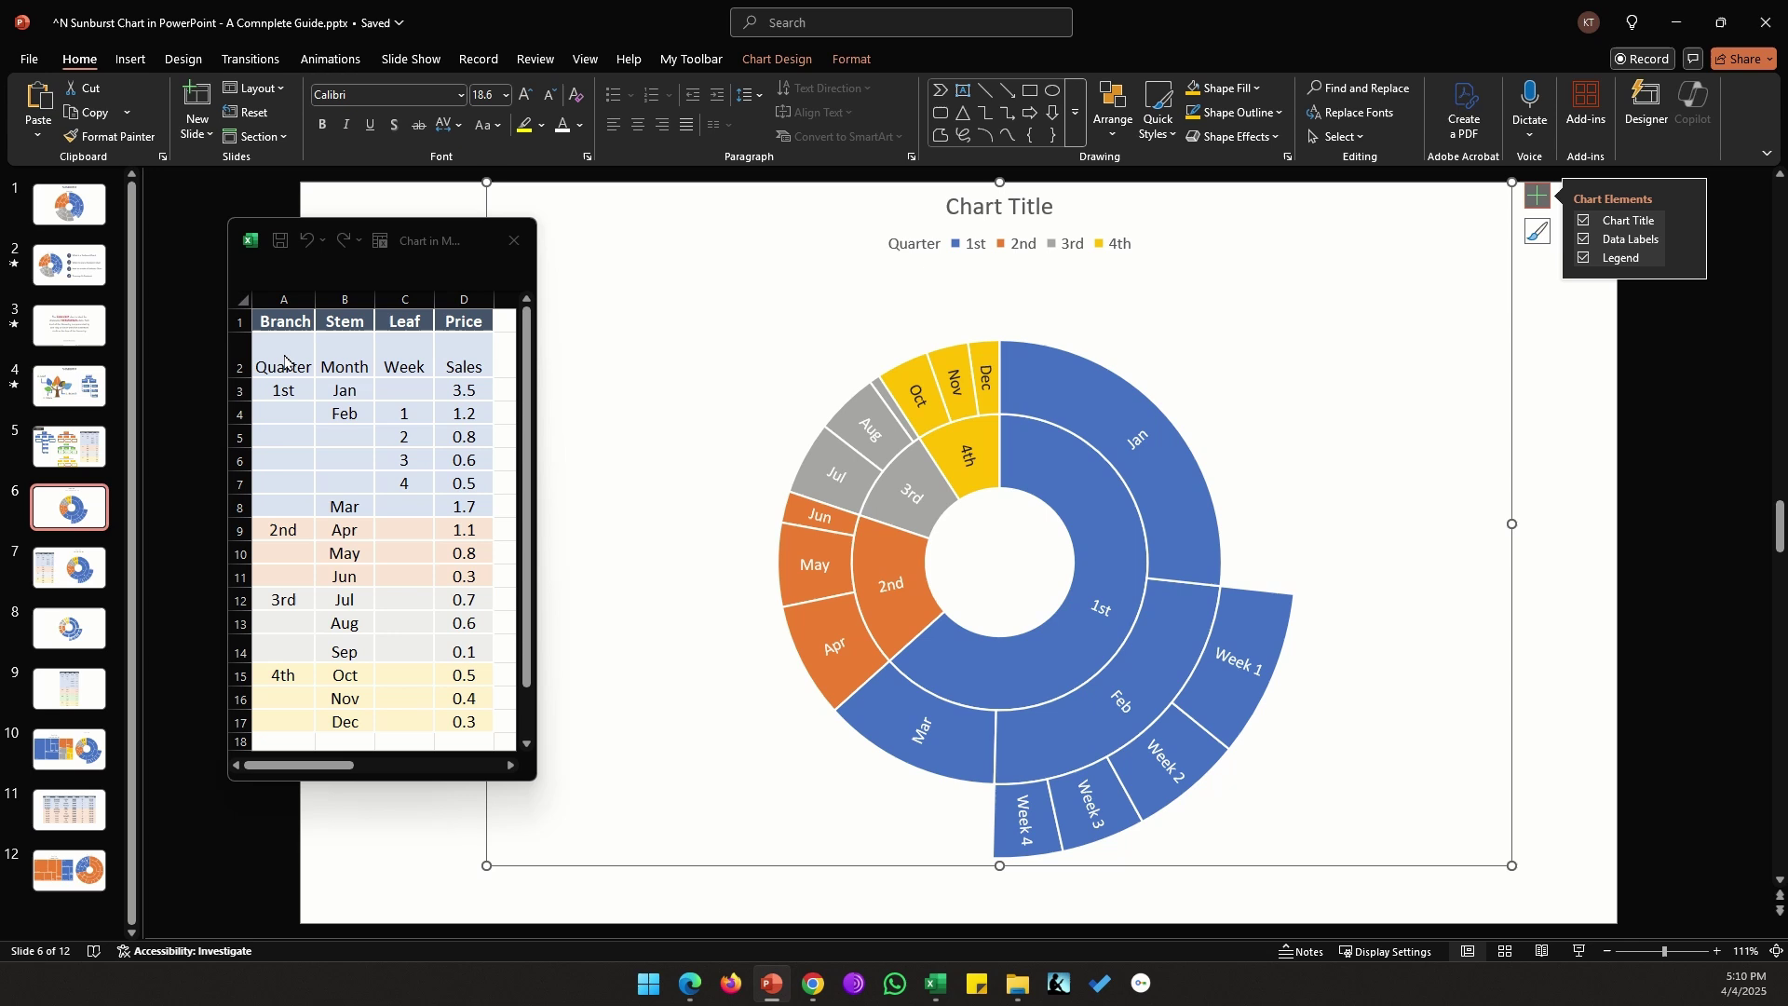
left_click(323, 365)
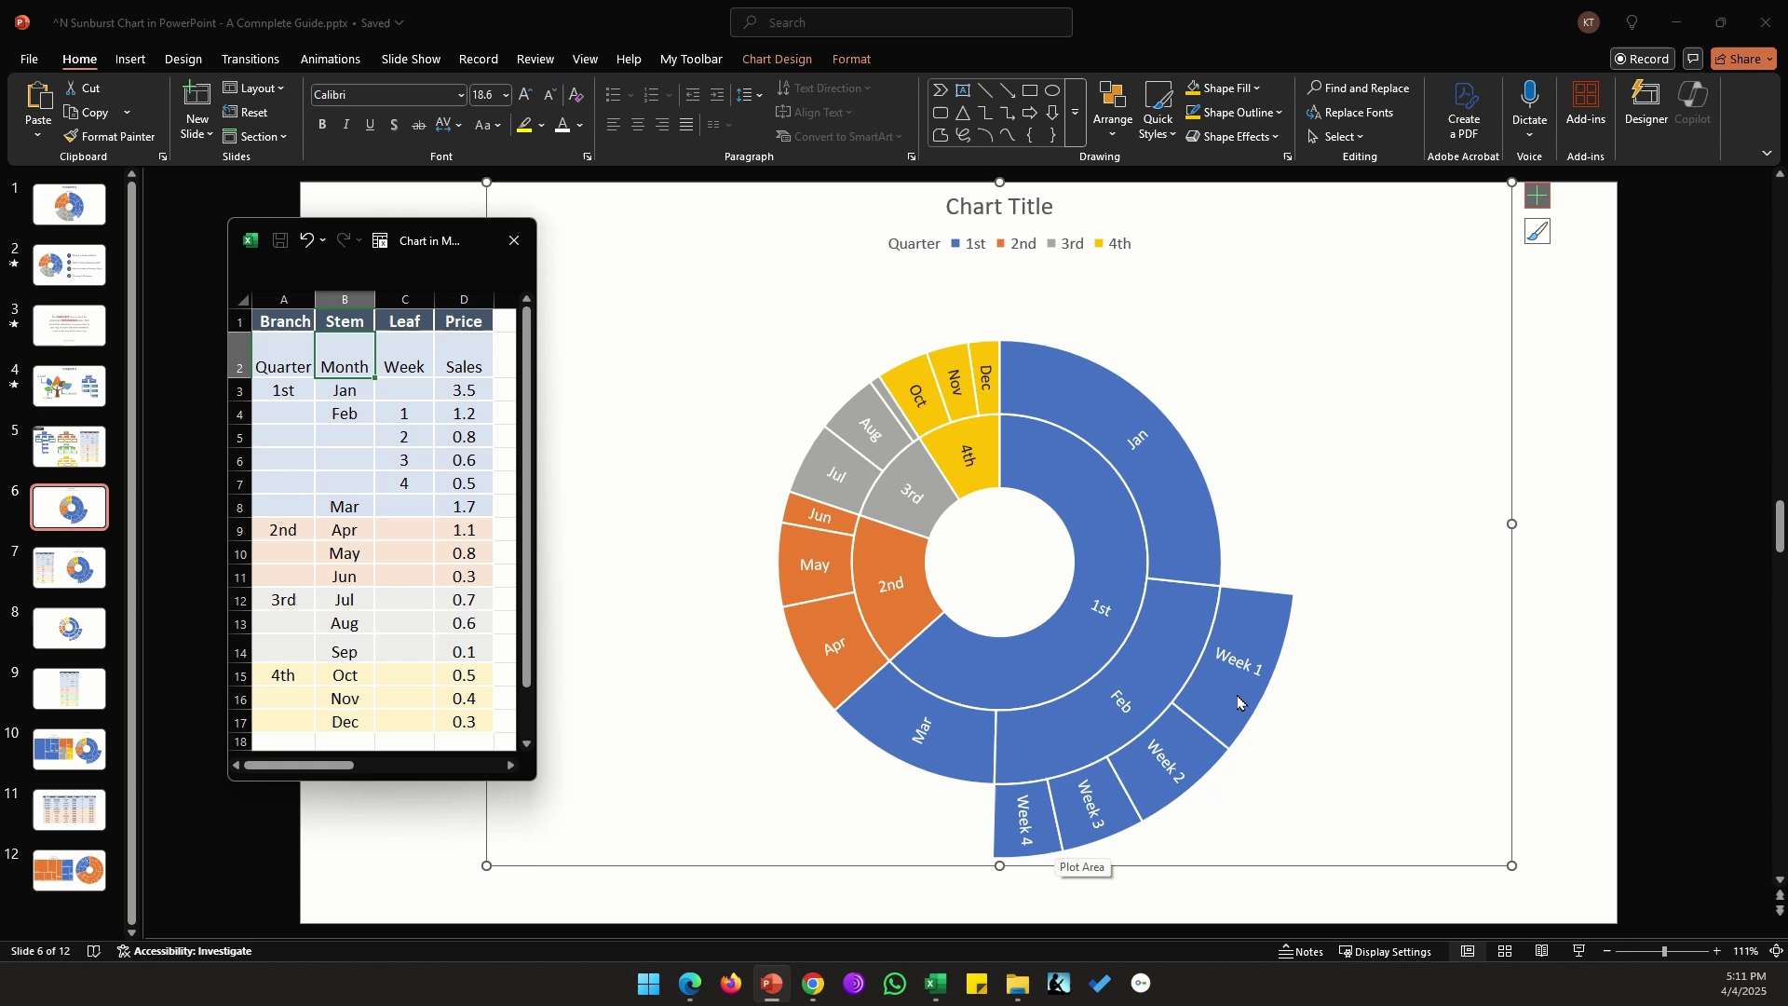
left_click(1085, 812)
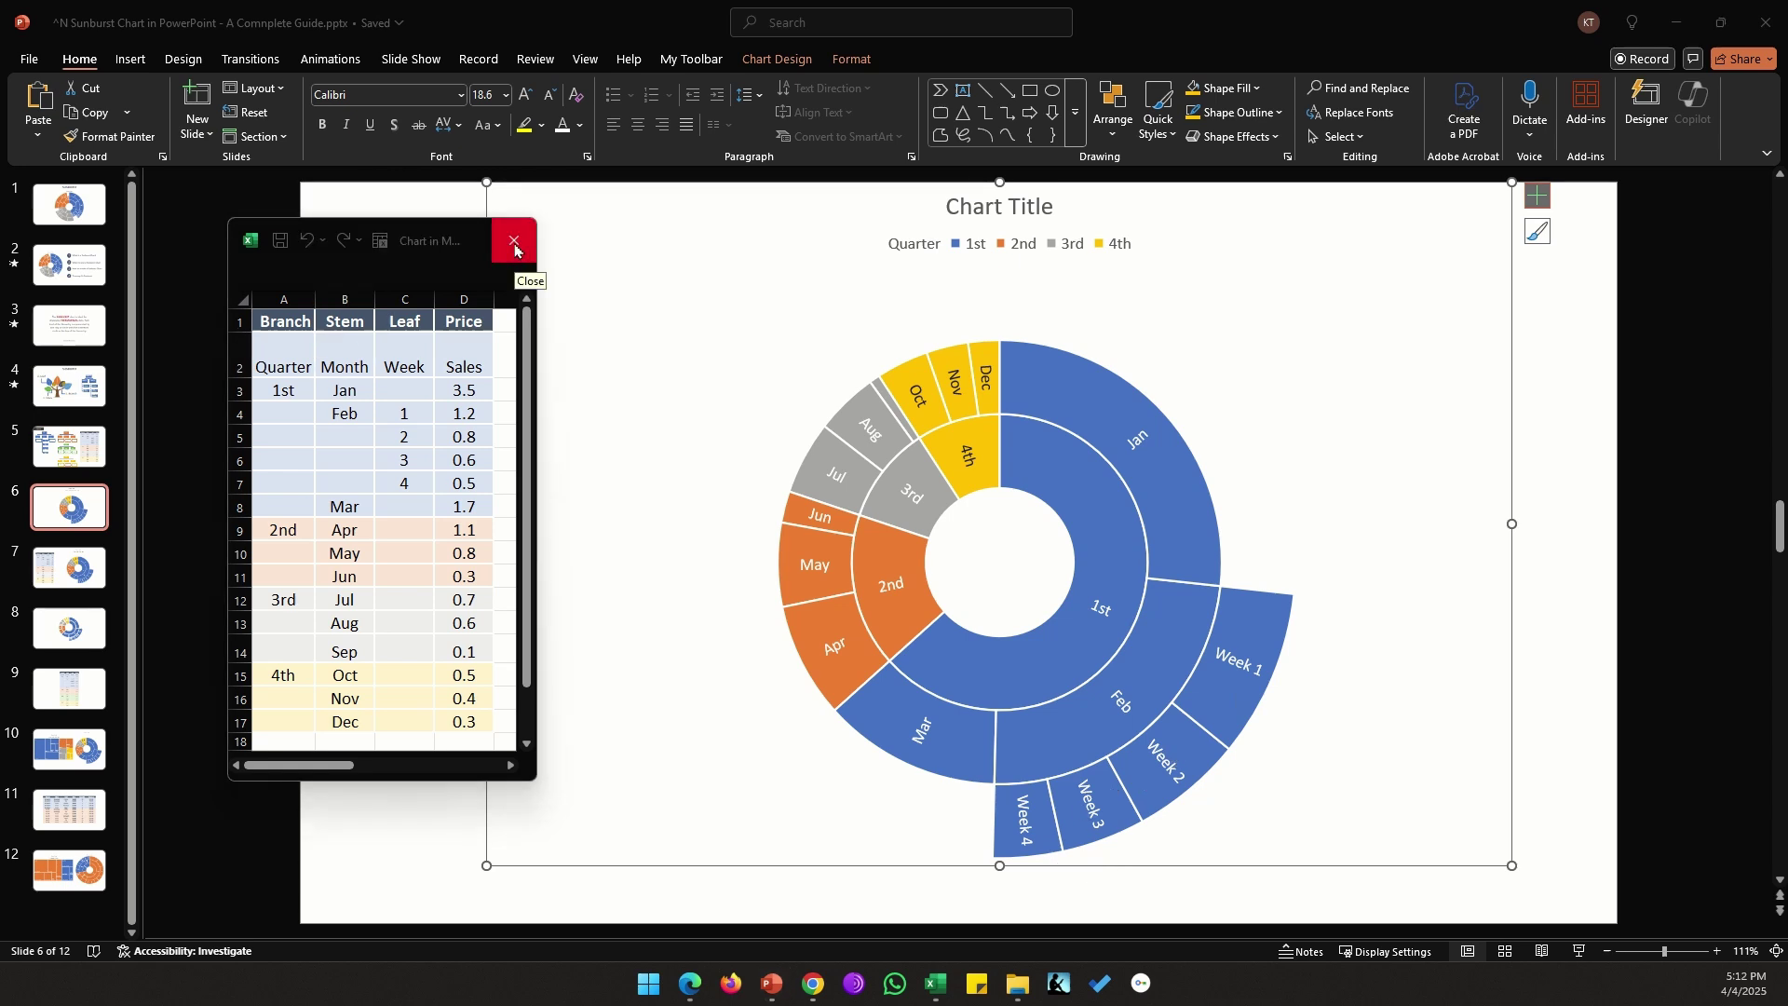
- Add values and the series name 'Price' to the sunburst's data labels
left_click(515, 245)
double_click(1239, 665)
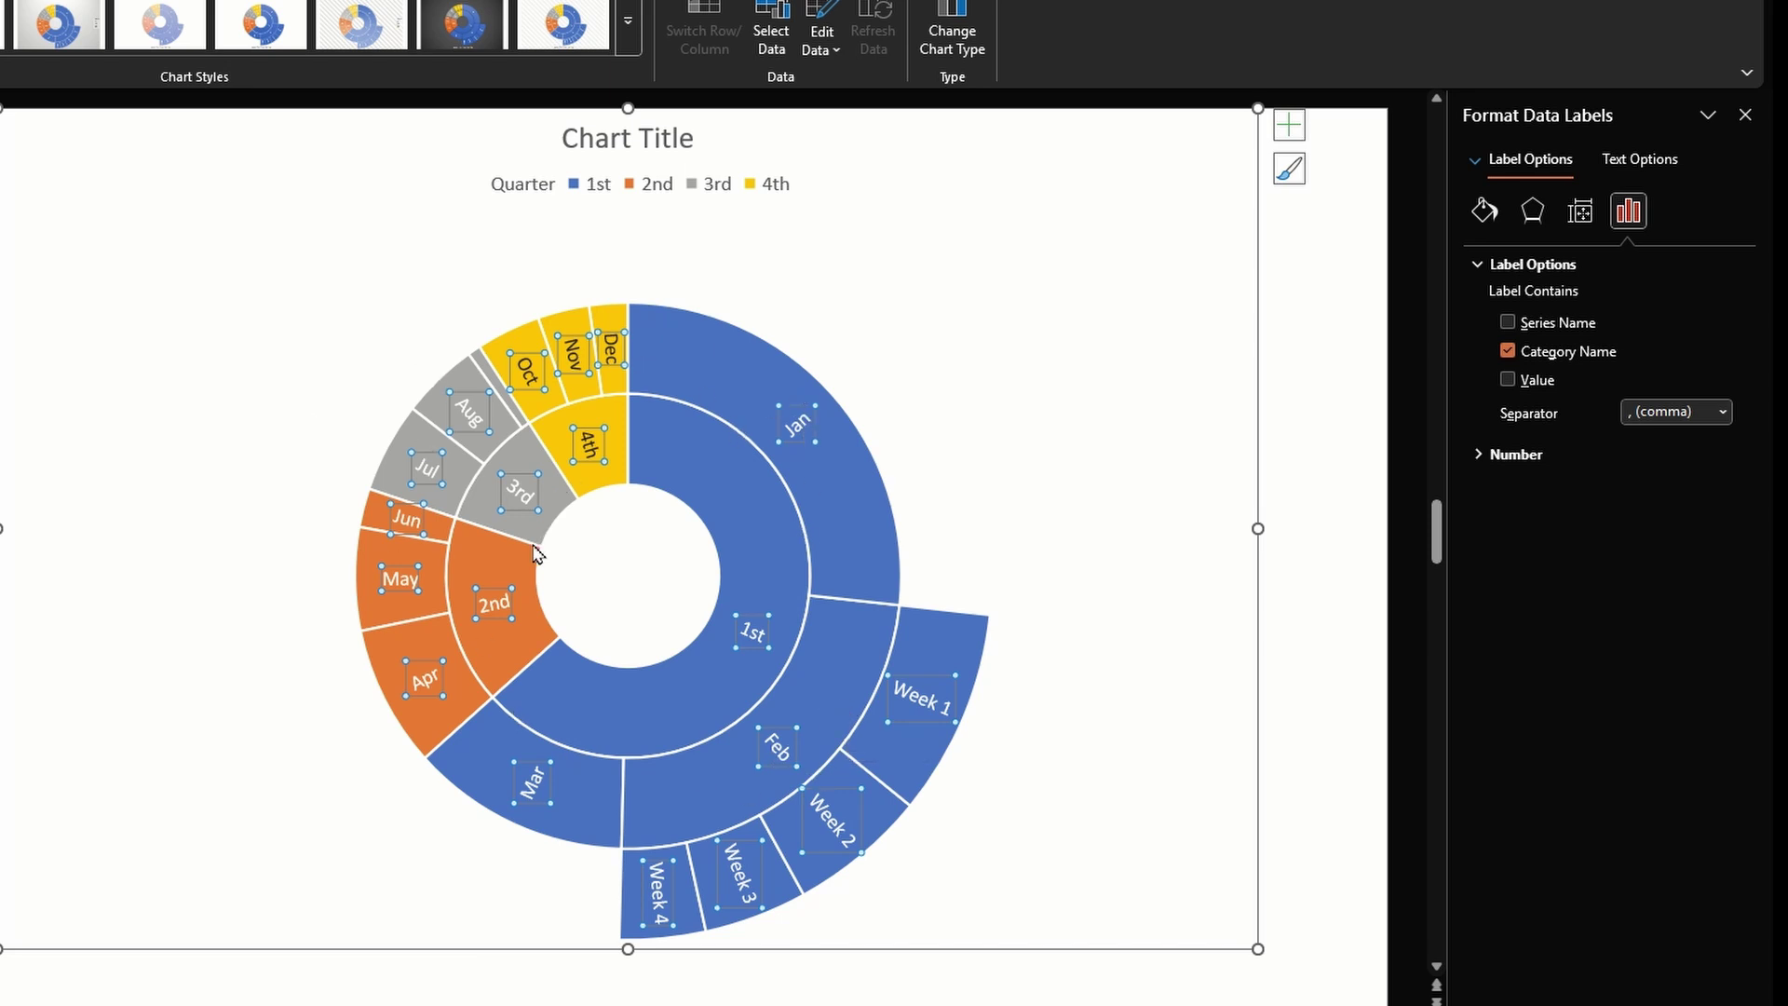
left_click(1543, 381)
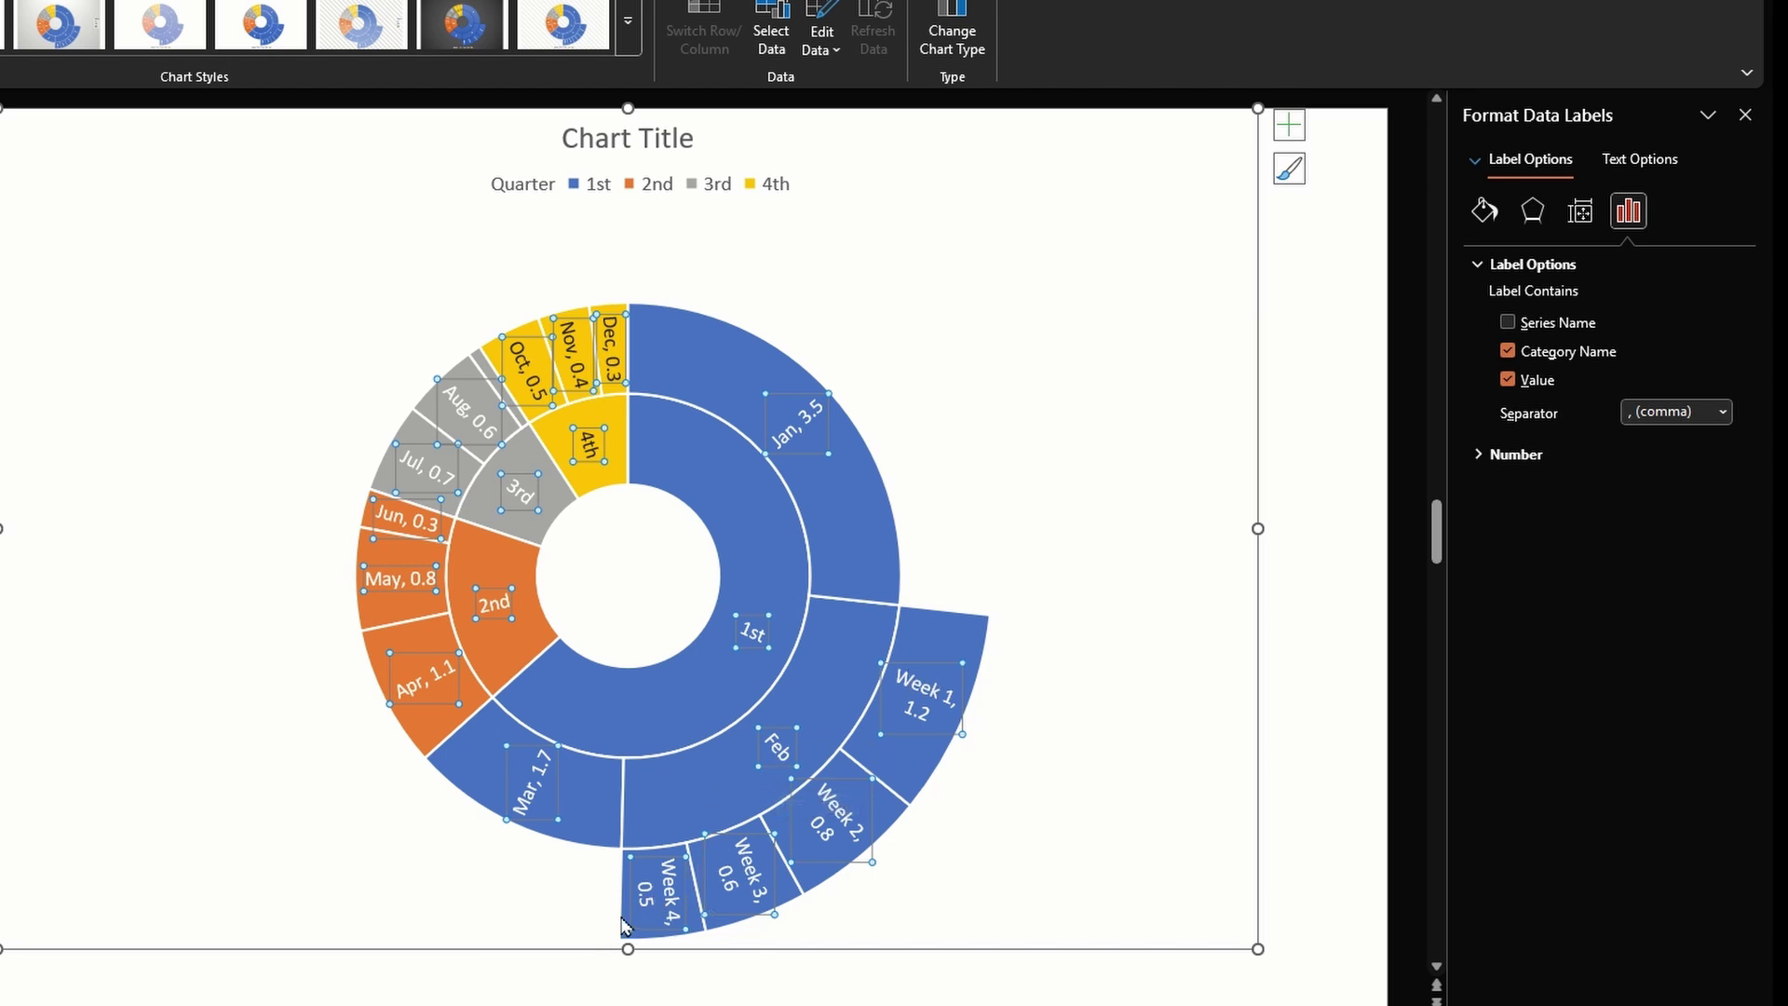
left_click(1561, 326)
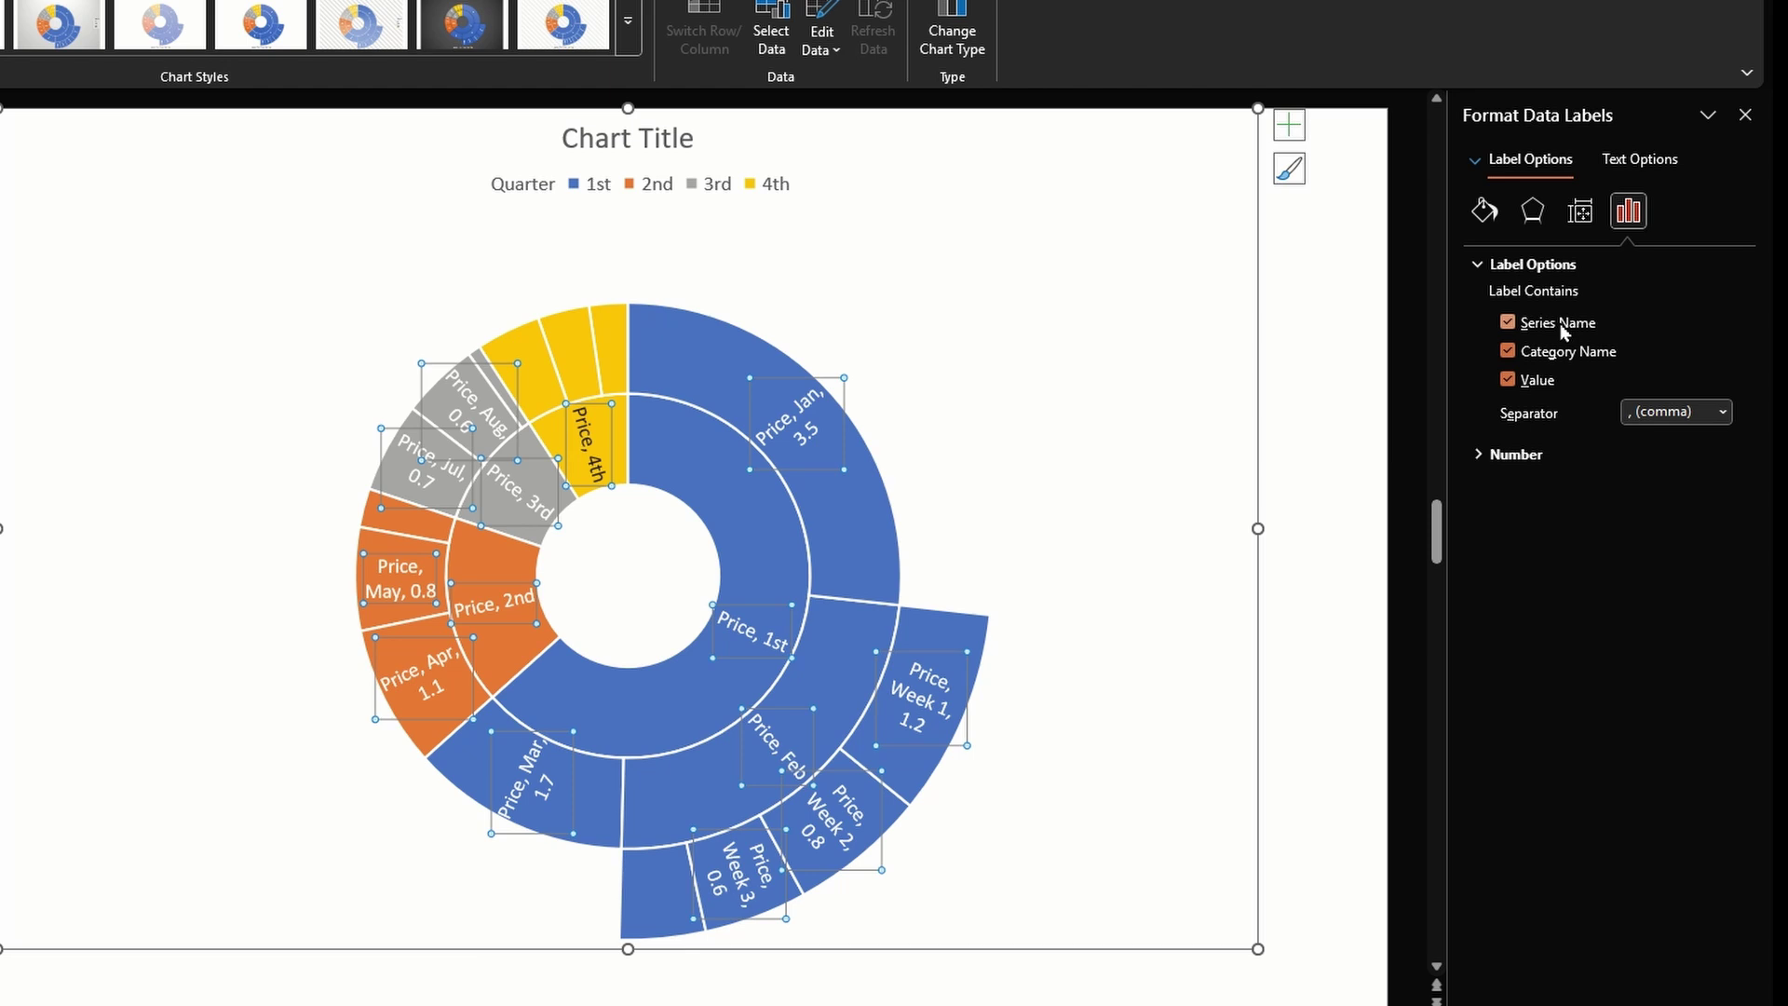
- Drop the series name from the labels and select the Jan data point
left_click(1562, 326)
key("Escape")
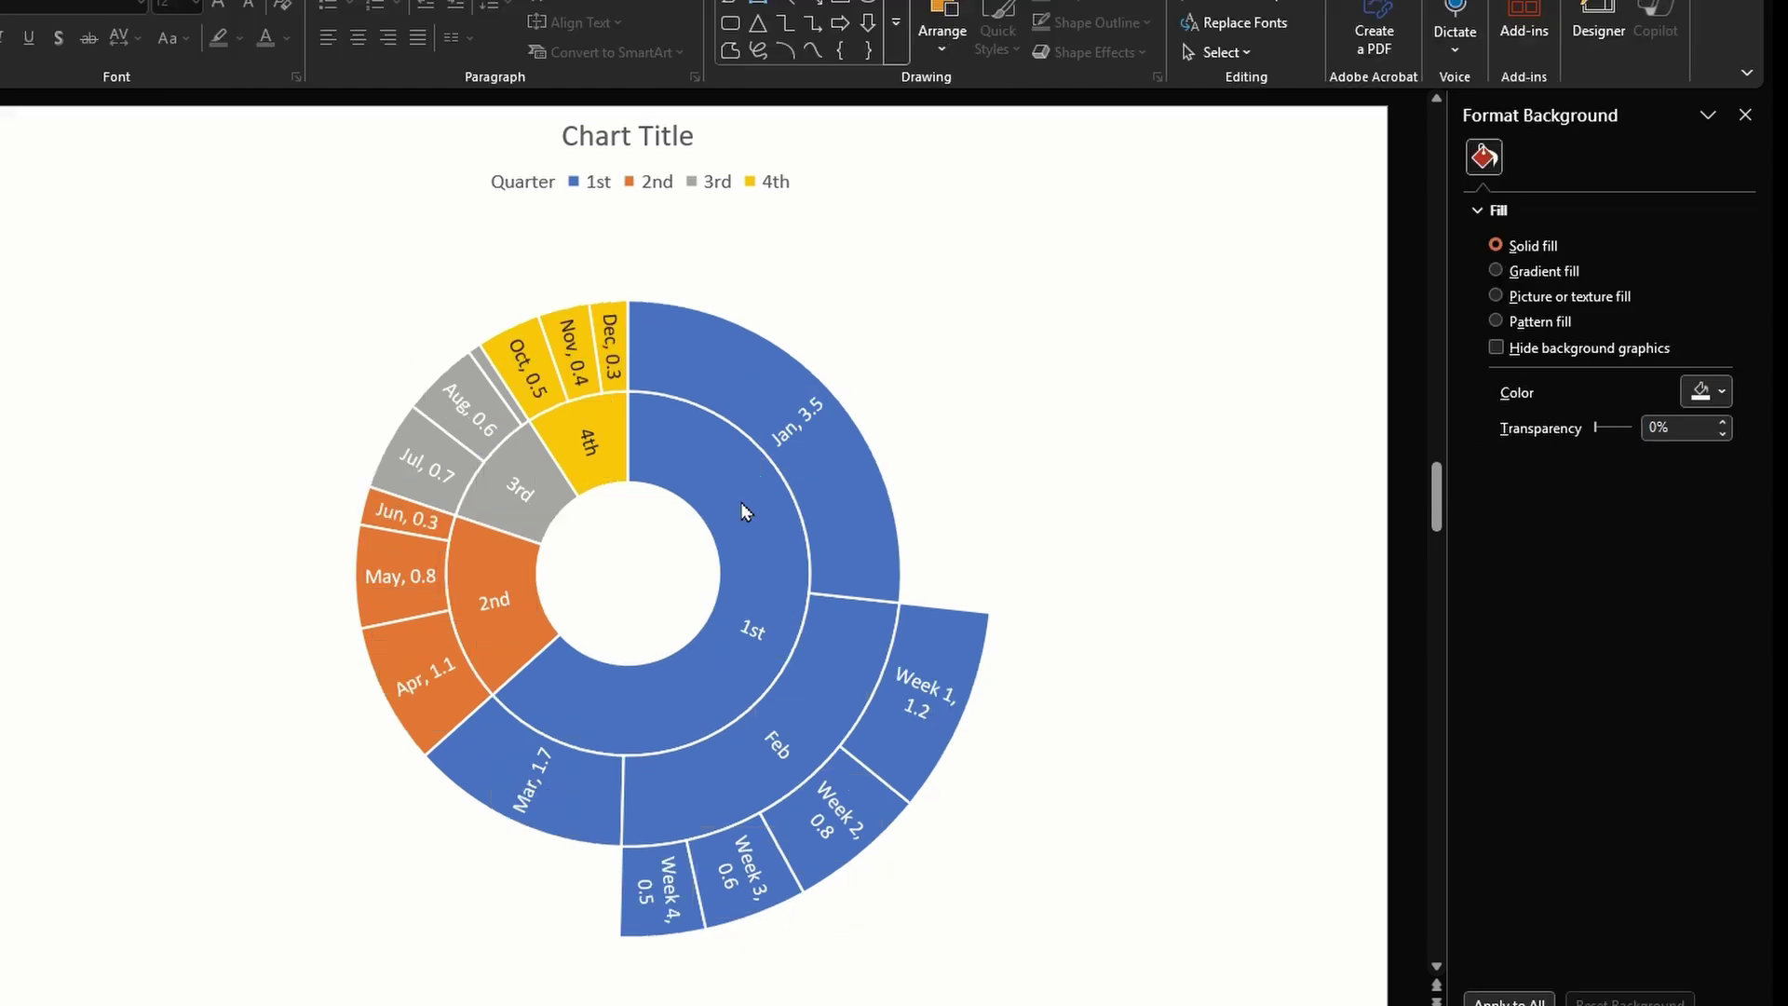
left_click(740, 501)
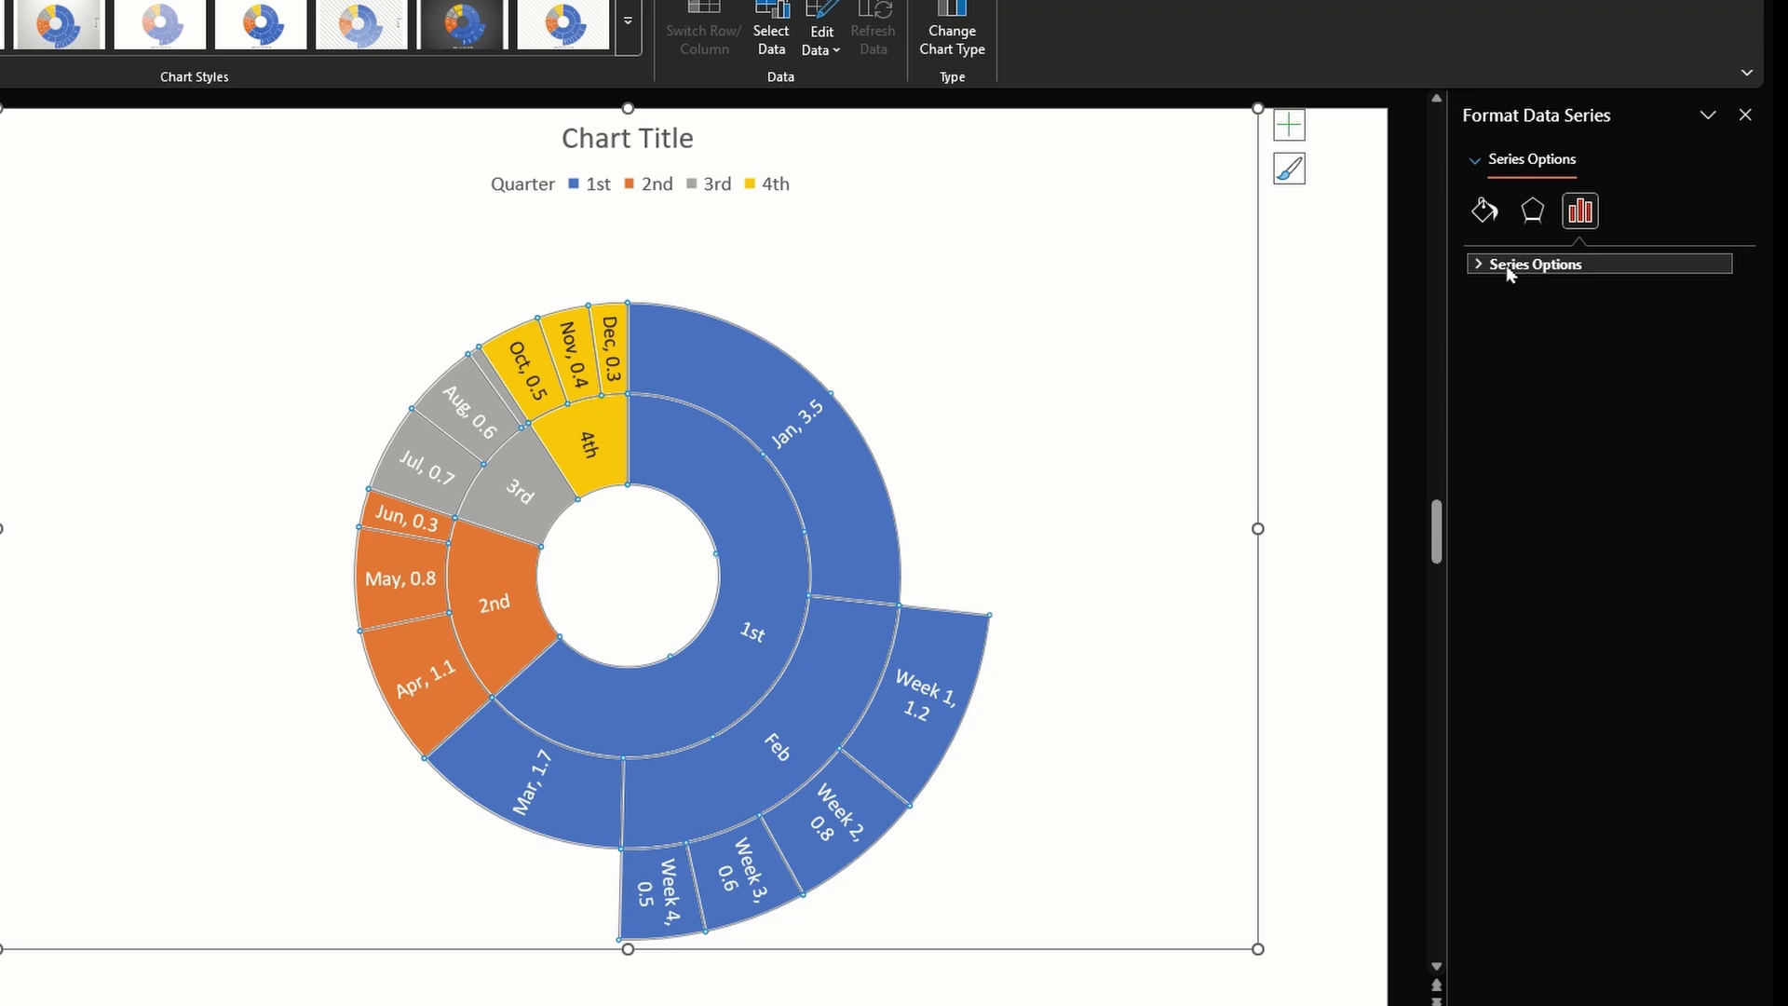
left_click(1281, 526)
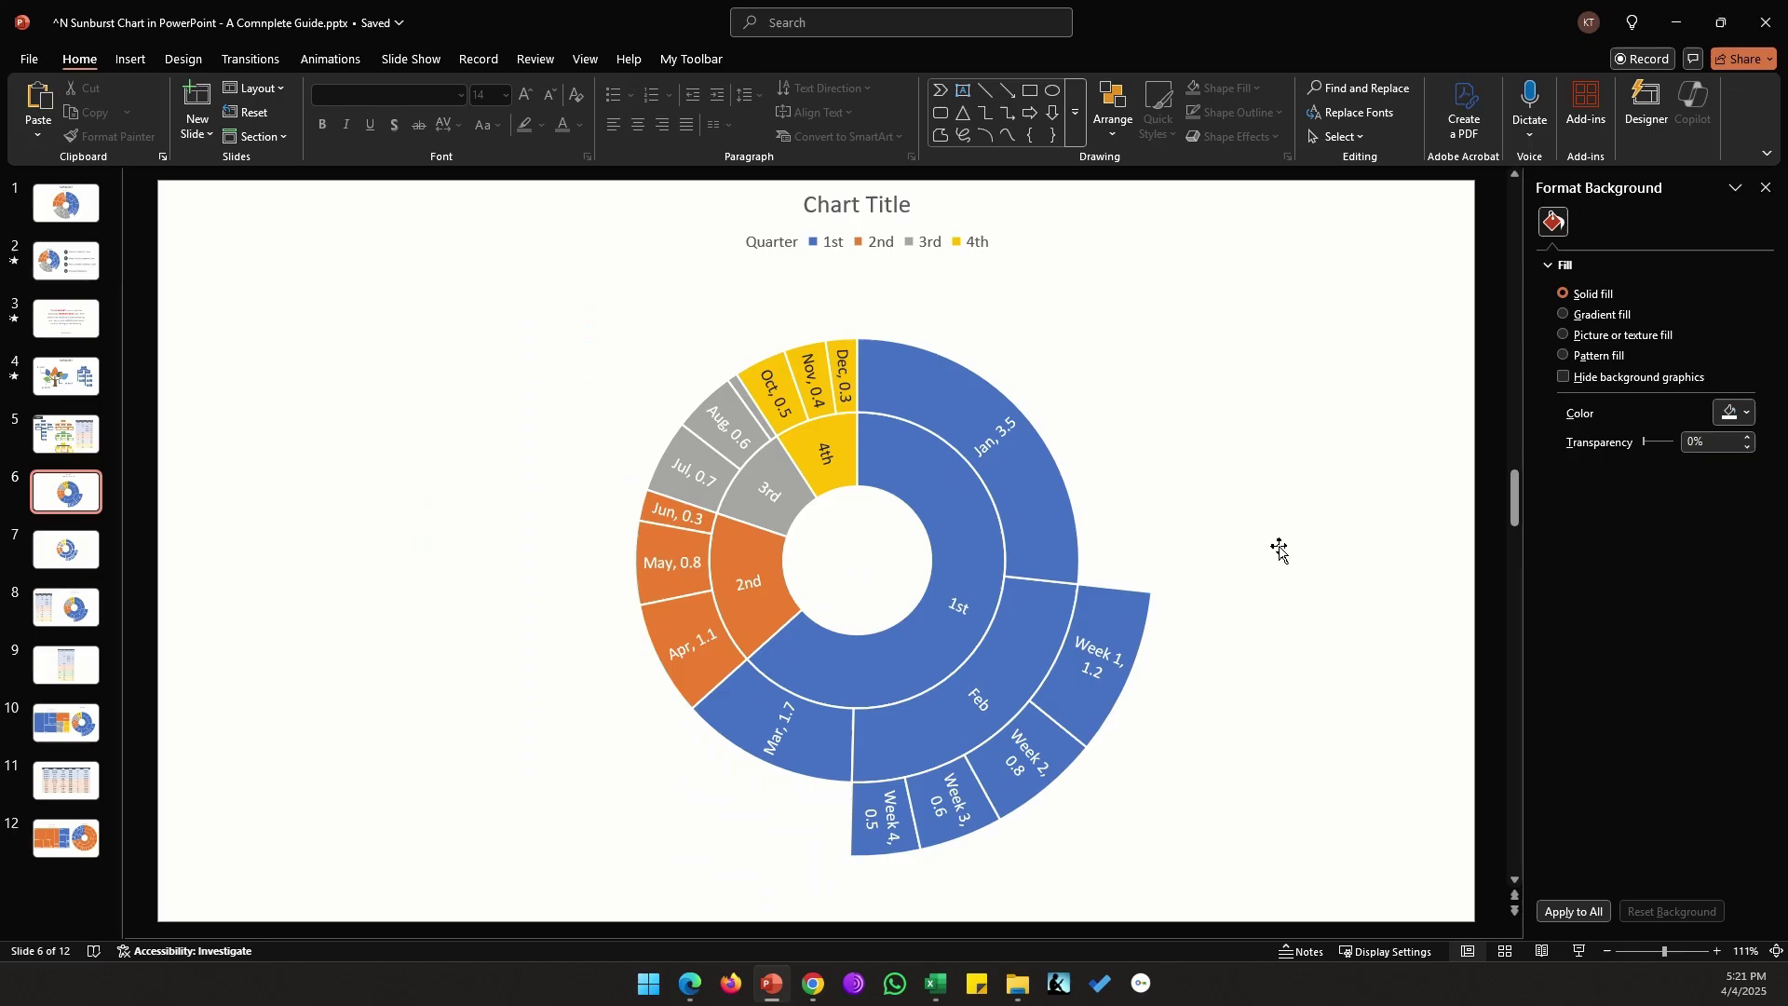
mouse_move(1041, 506)
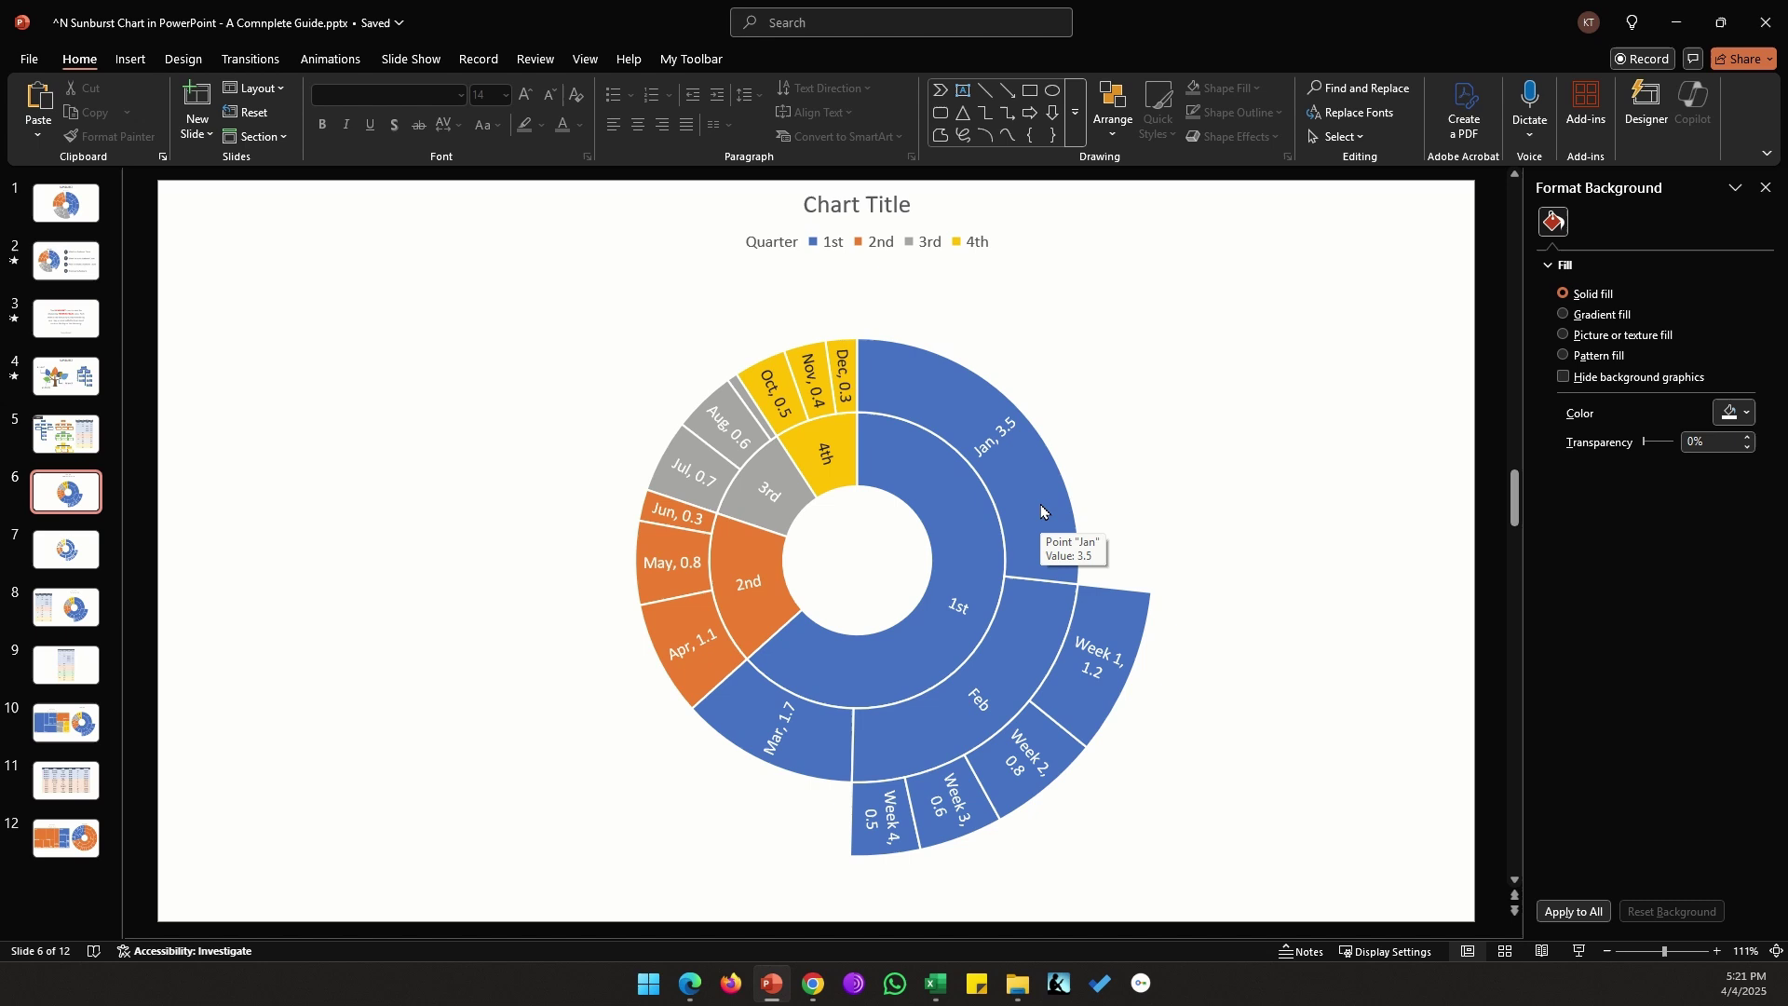
left_click(1024, 515)
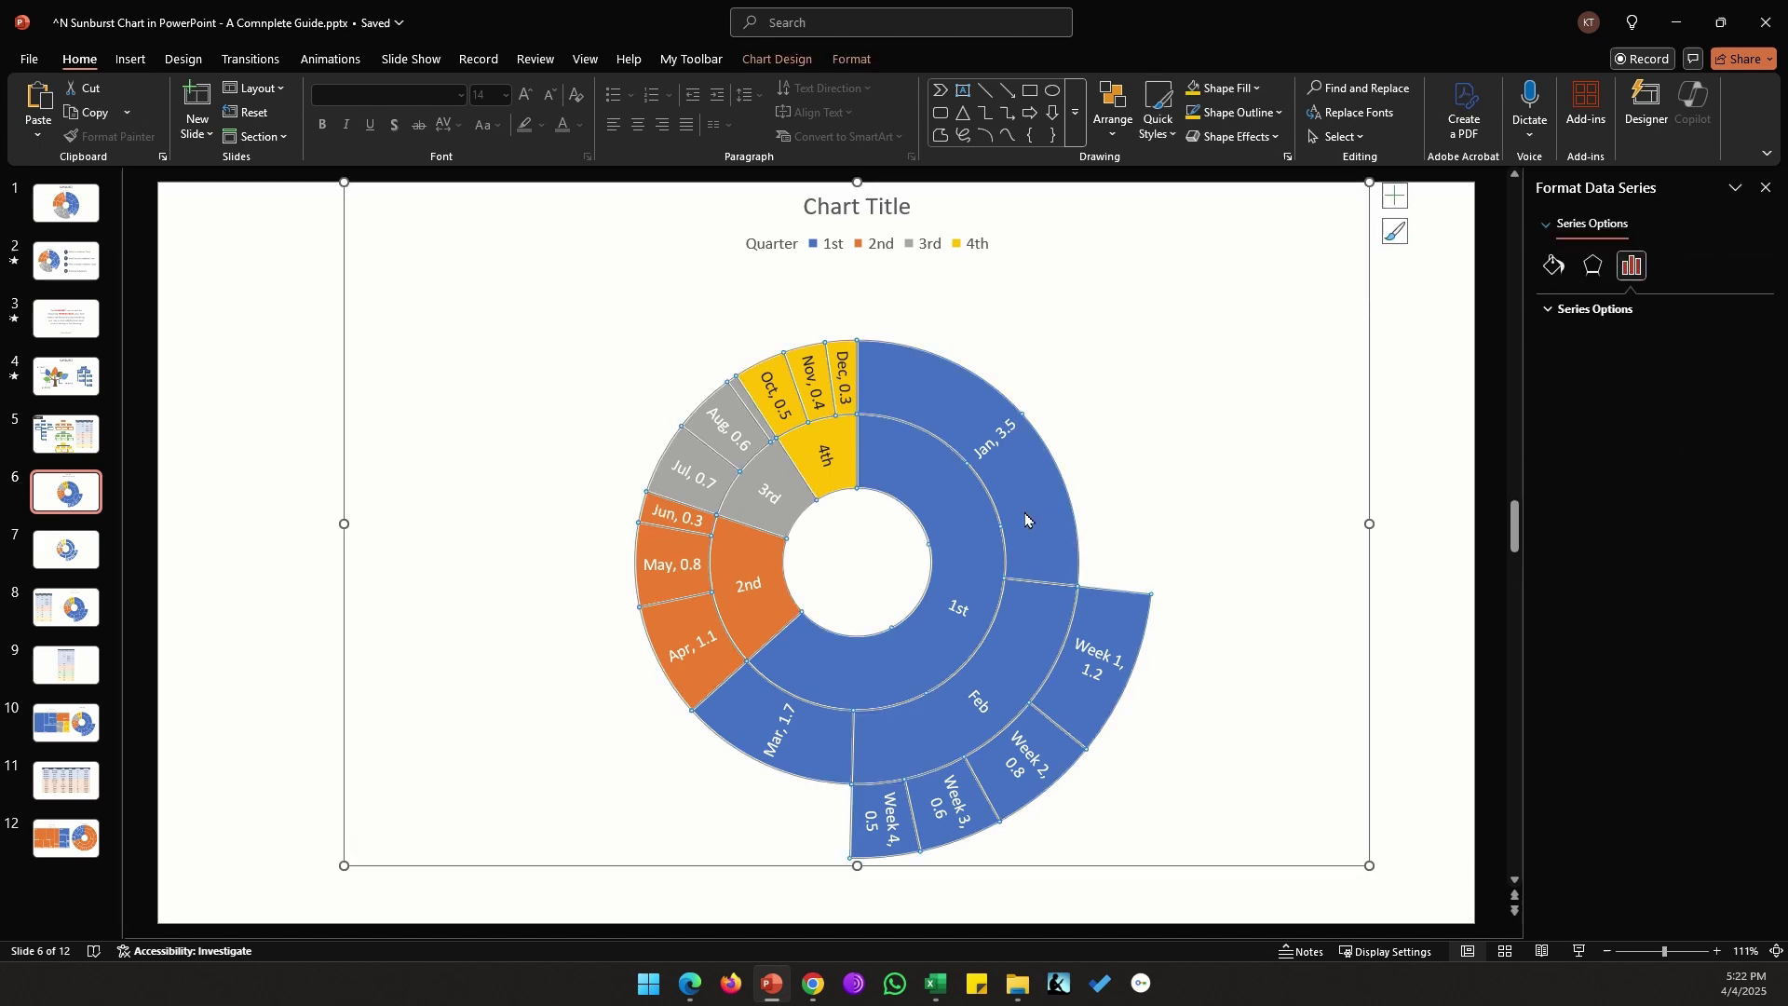
left_click(1026, 511)
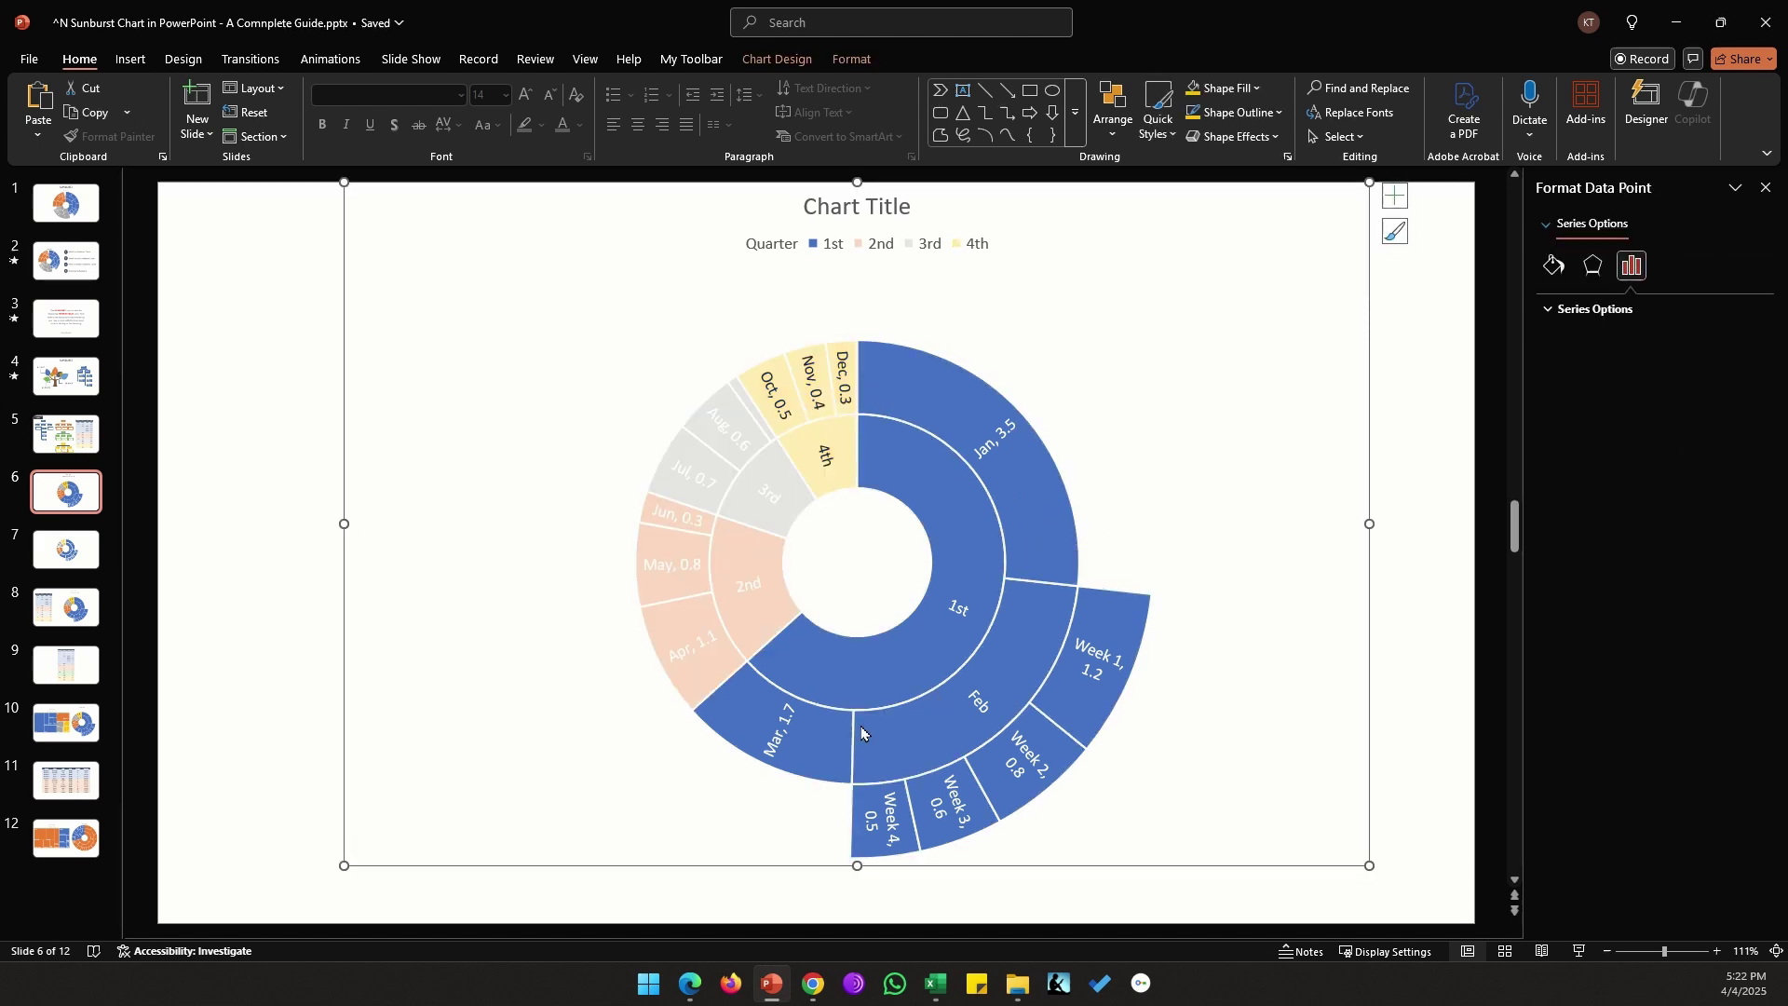
mouse_move(1045, 519)
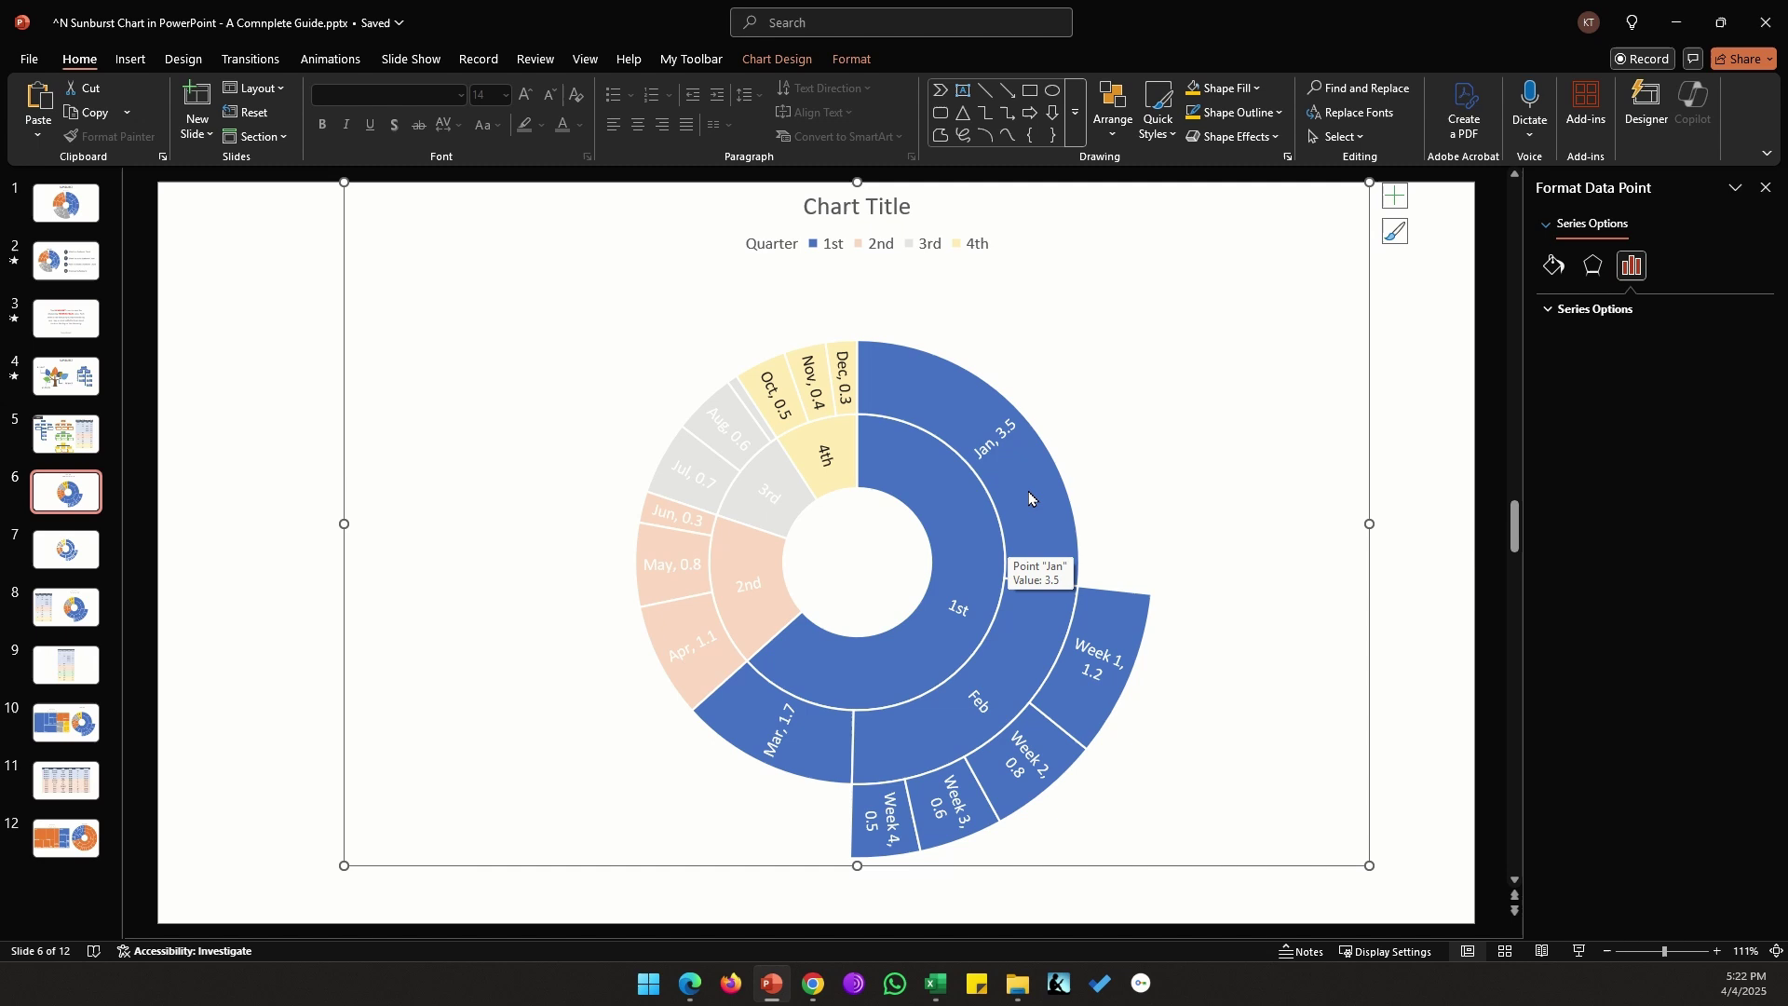
- Single out the 1st, Jan, Feb, and Week 1–3 segments in turn
left_click(964, 546)
left_click(965, 546)
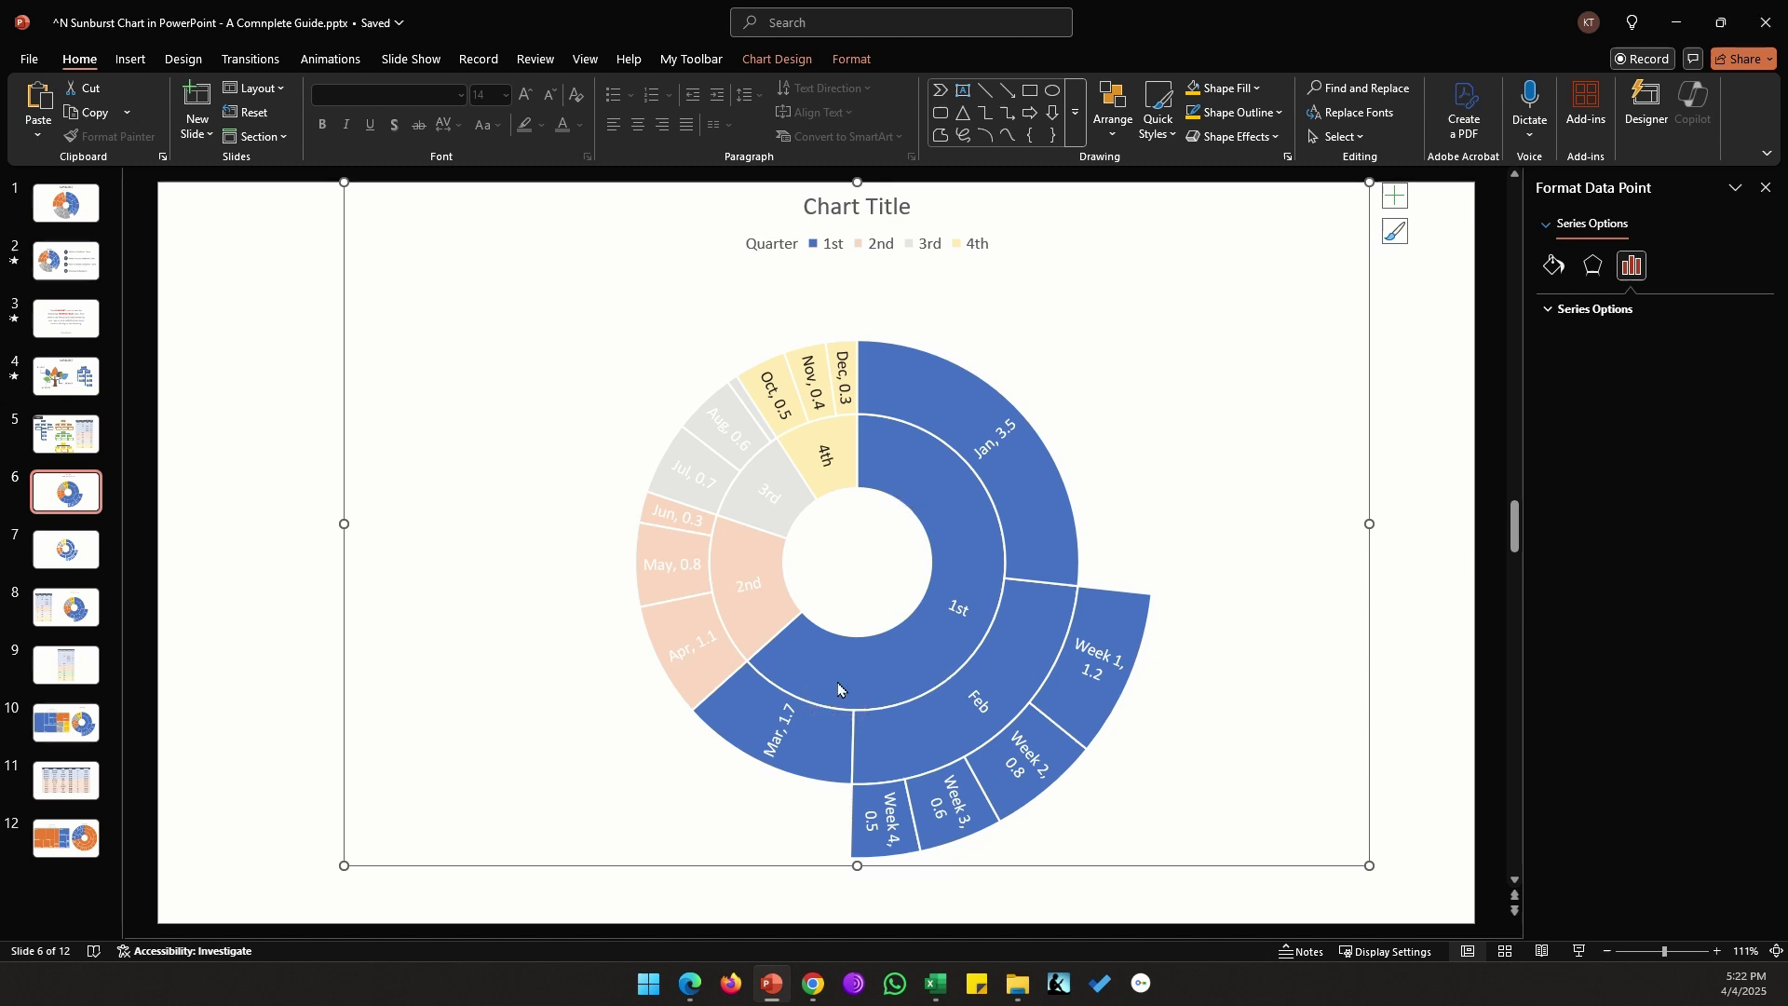
left_click(1028, 485)
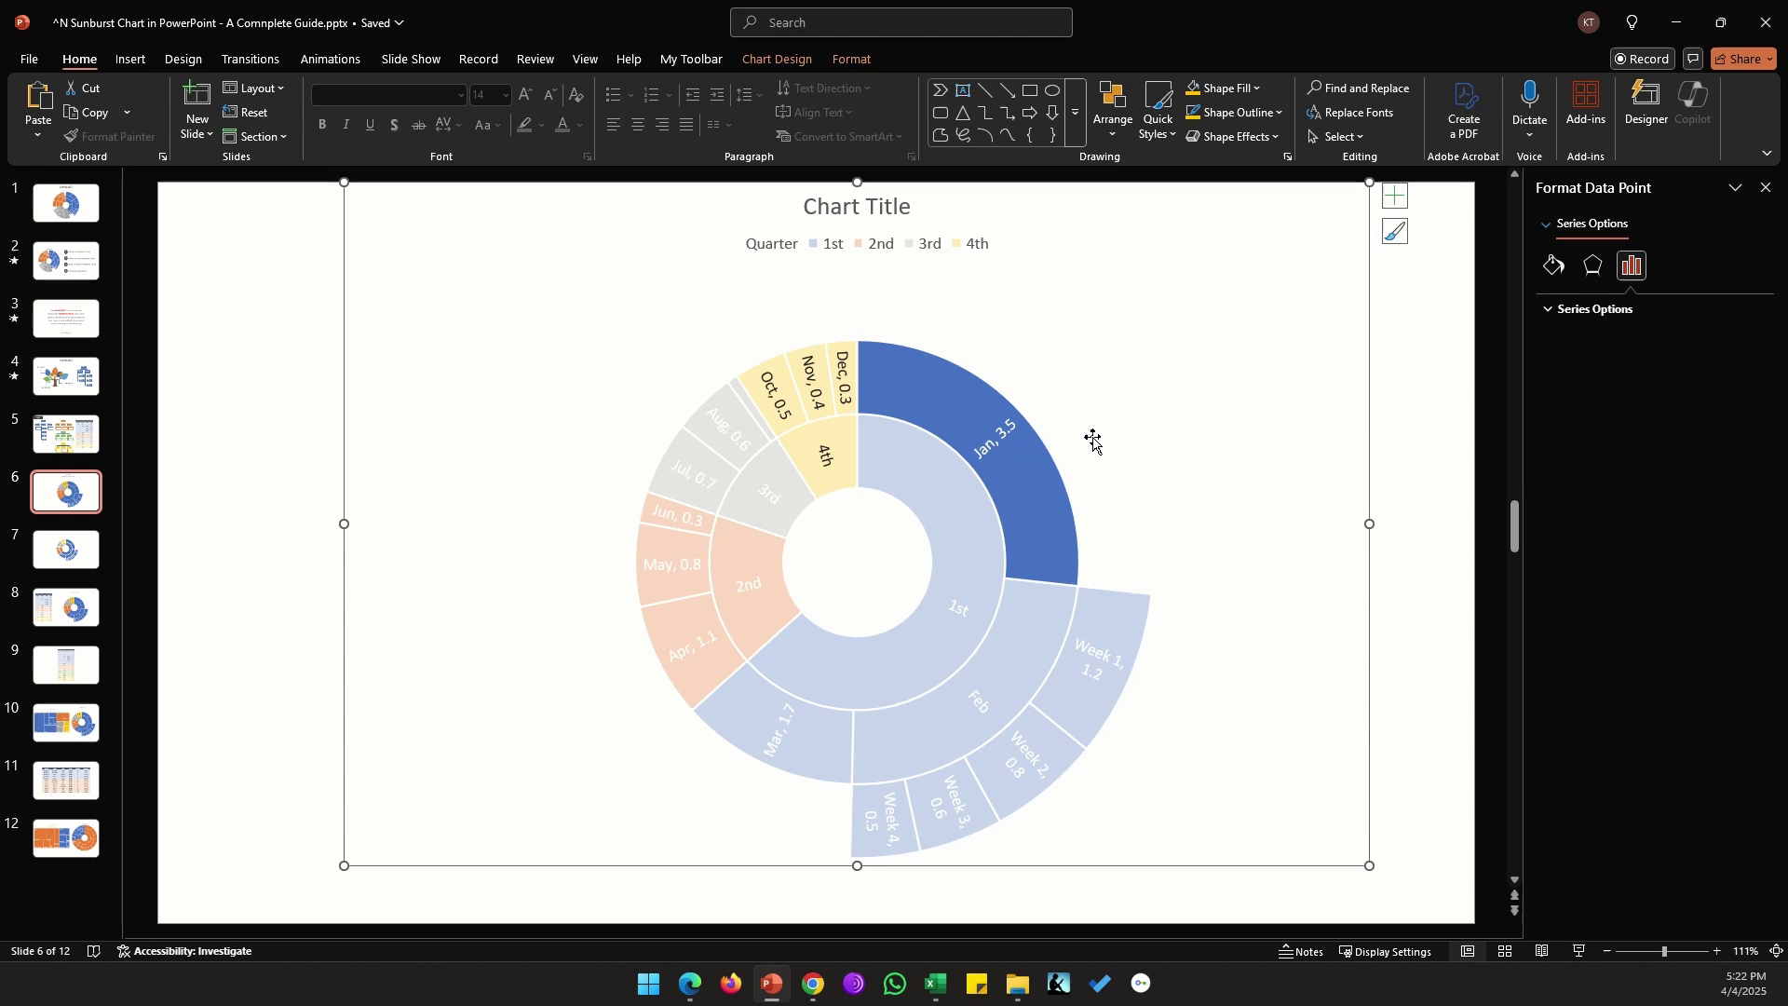
left_click(1036, 630)
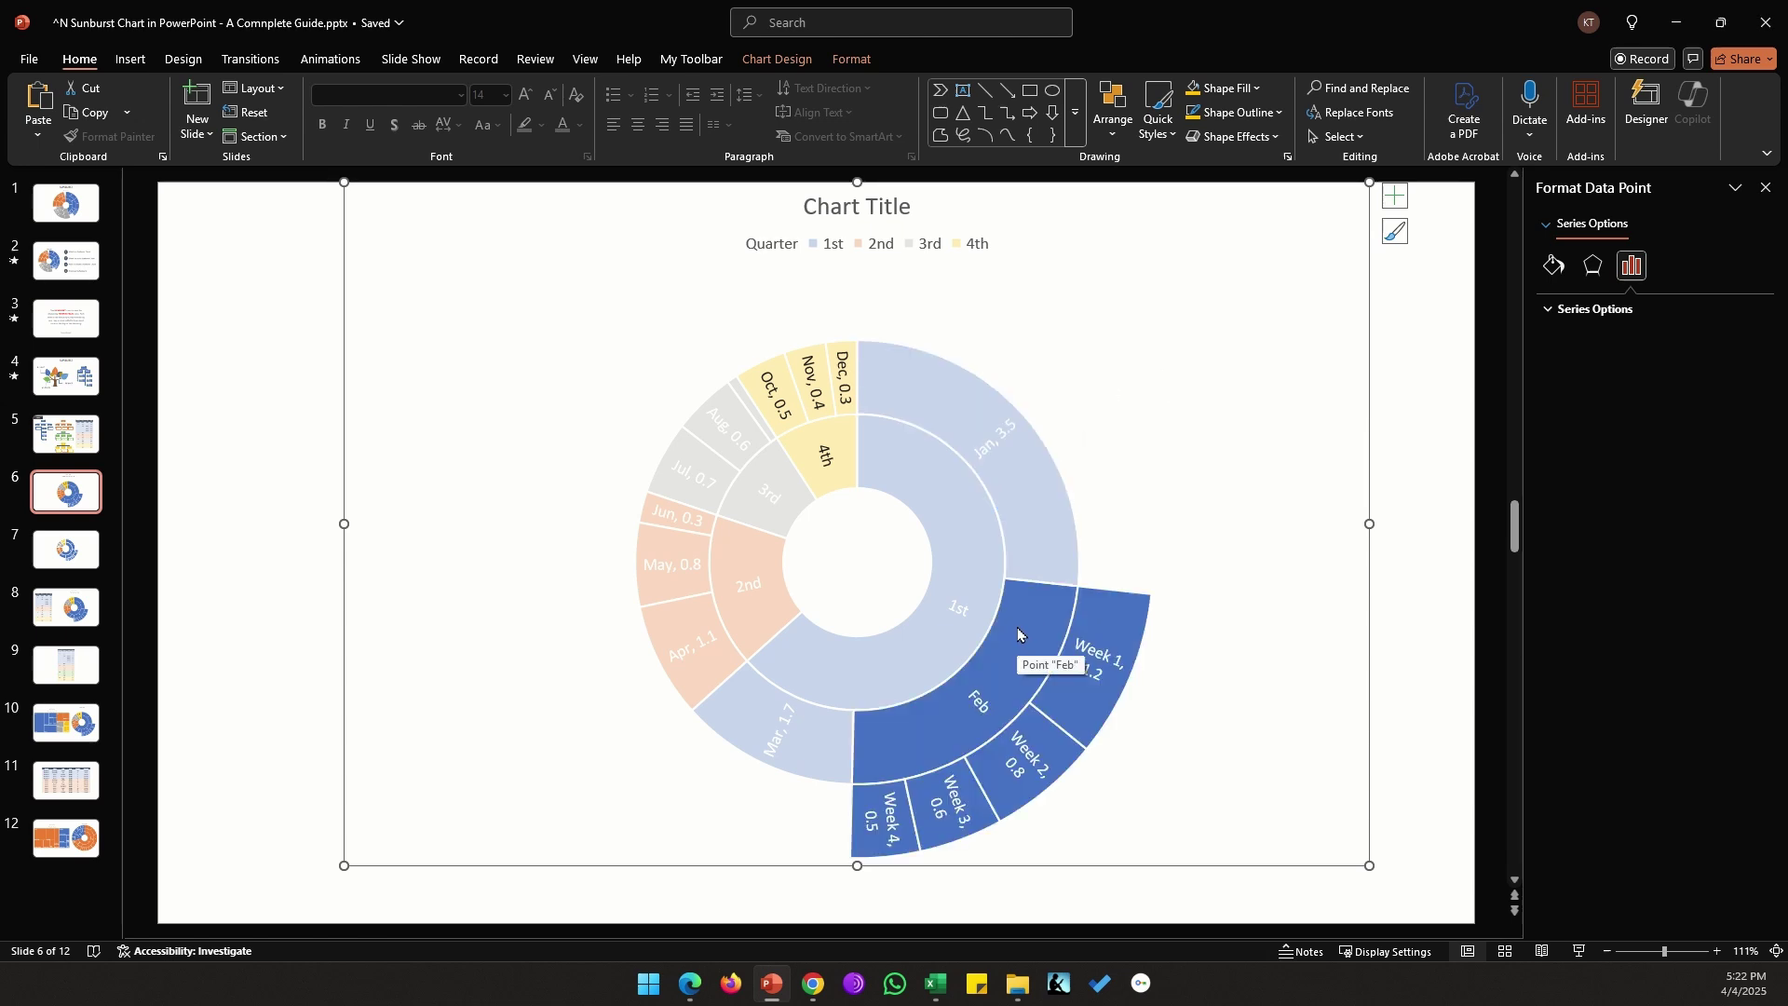
left_click(1017, 629)
left_click(1017, 634)
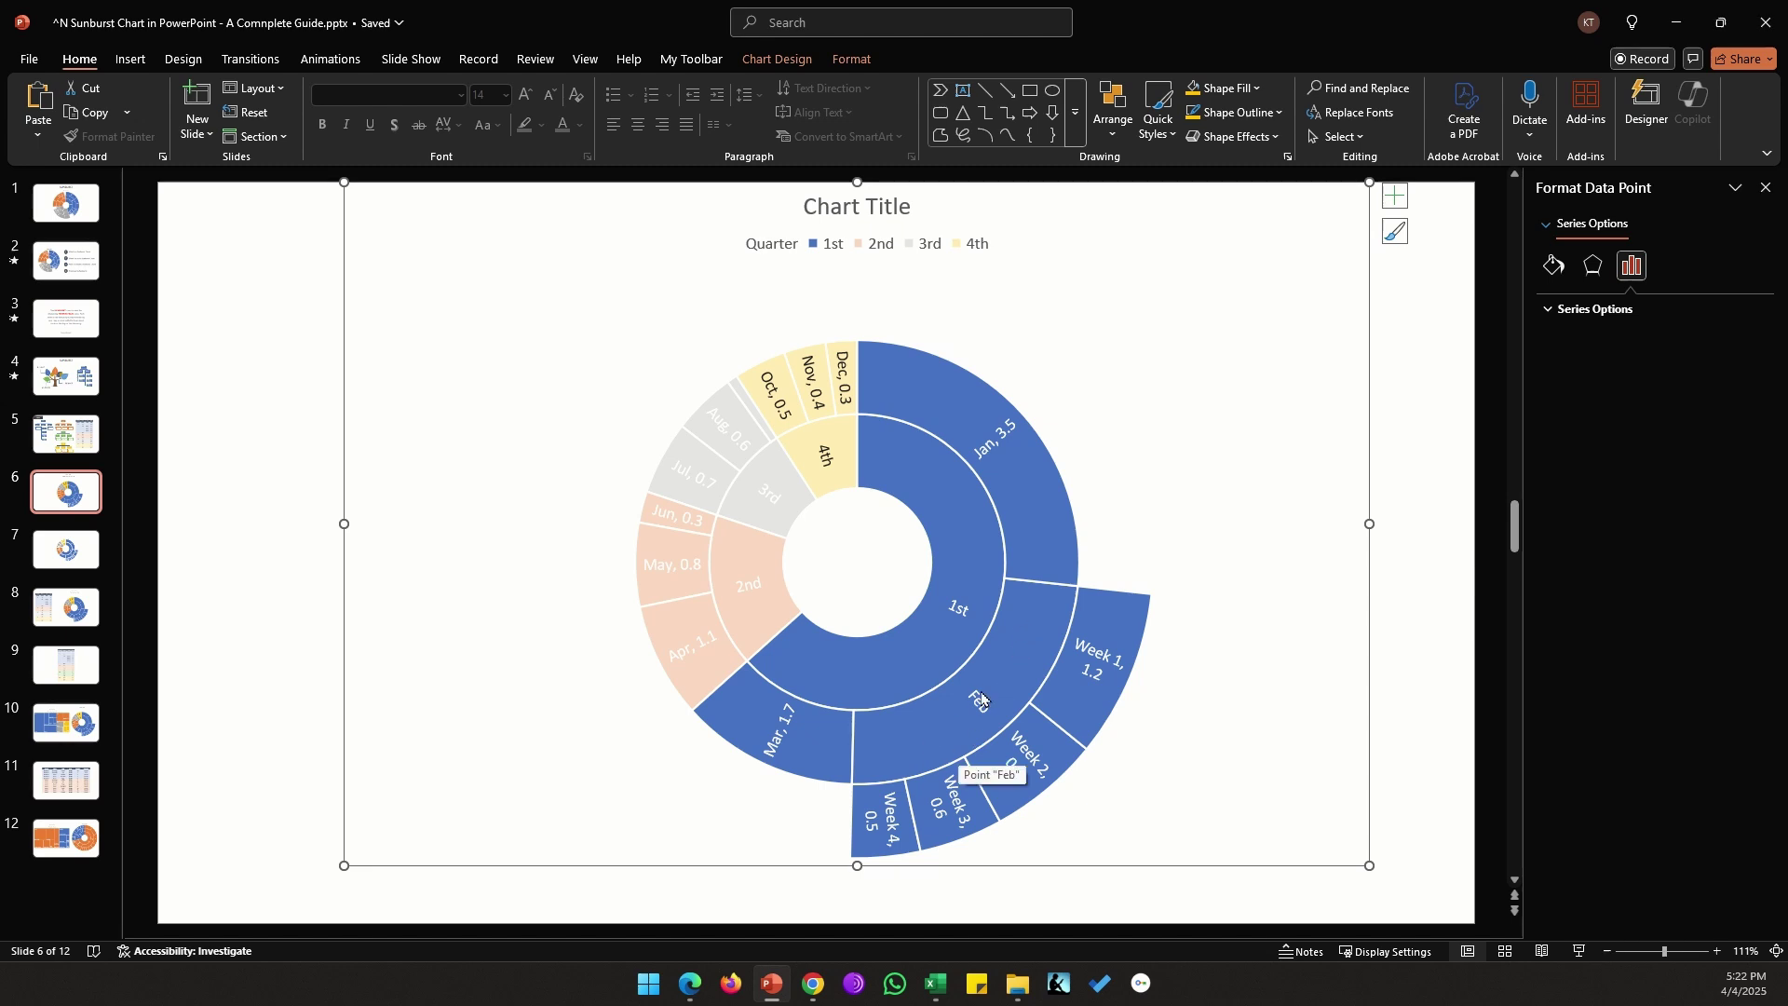
left_click(1137, 621)
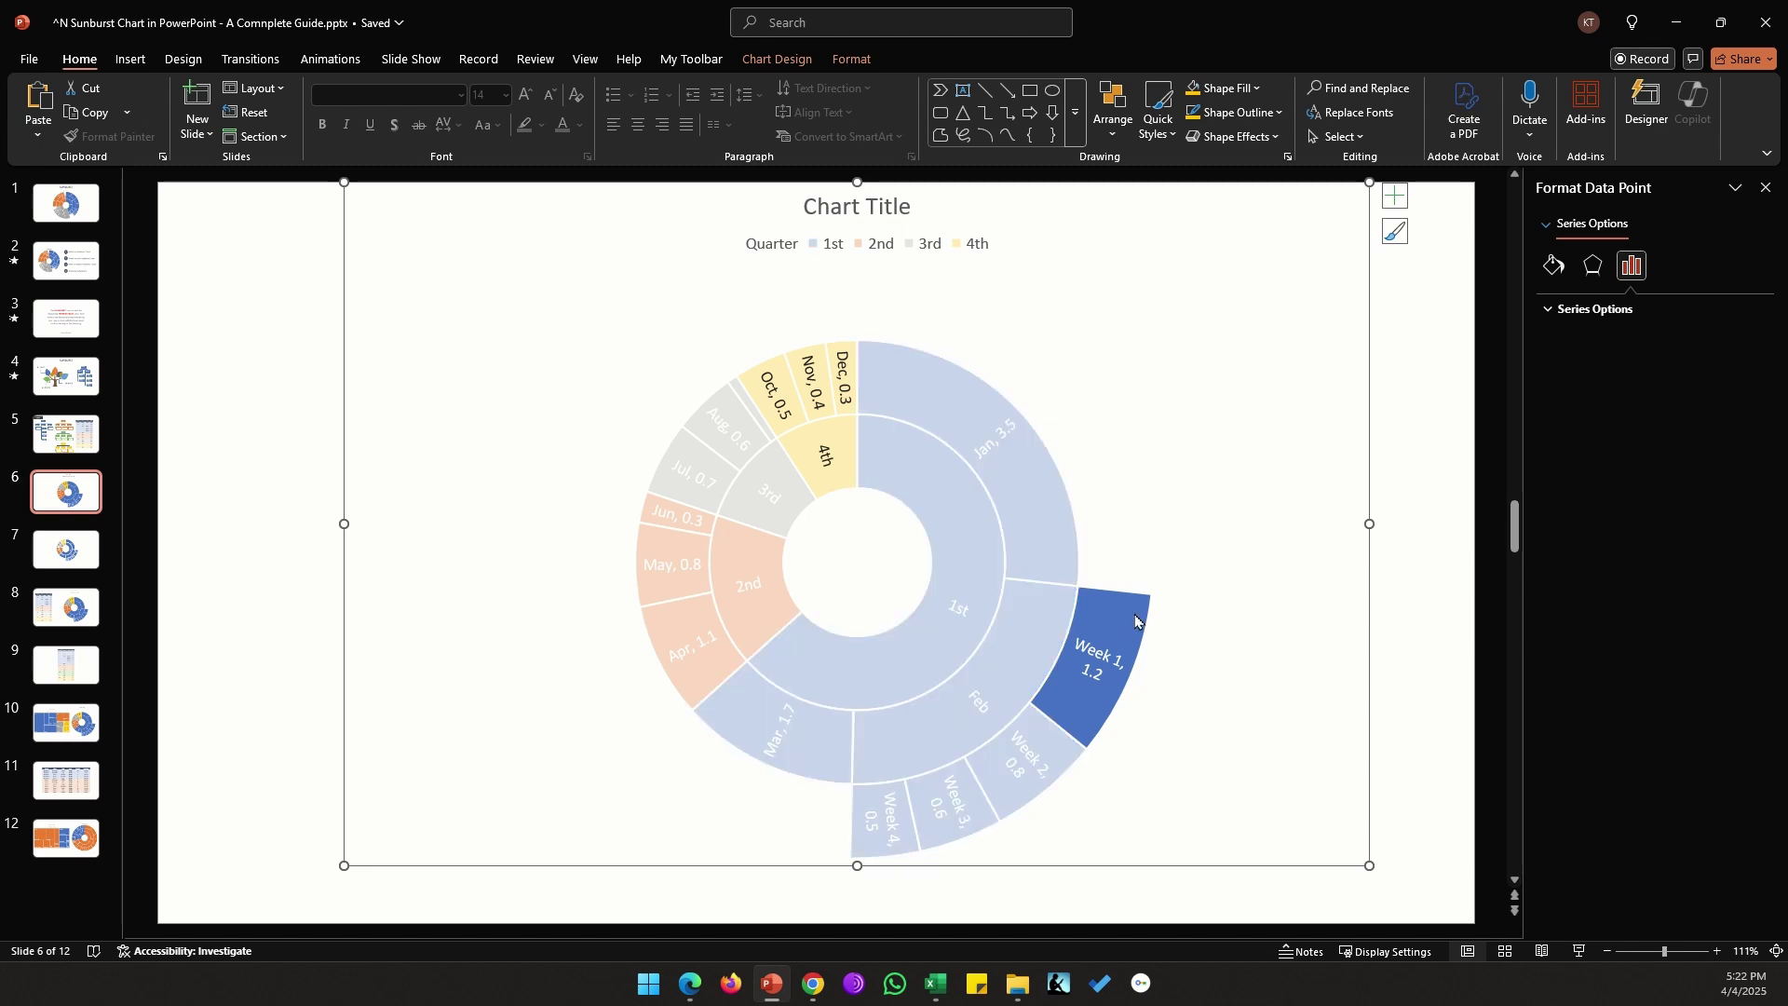
left_click(1057, 751)
left_click(981, 801)
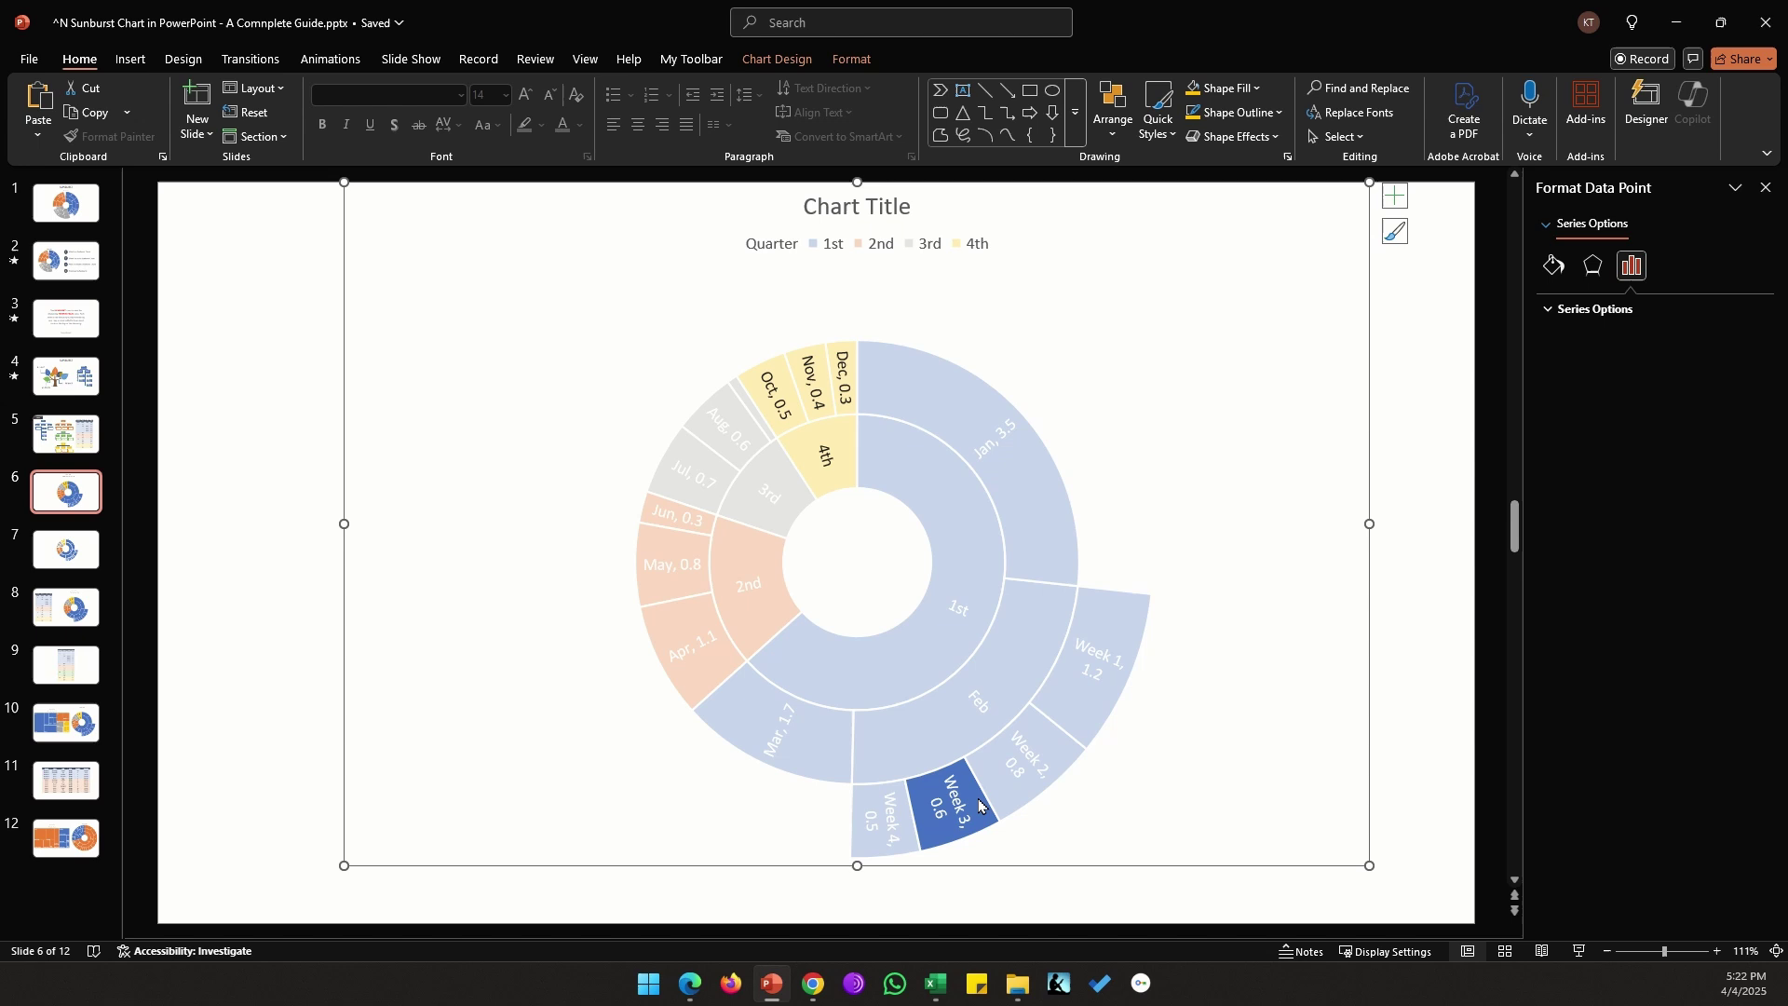
left_click(1420, 457)
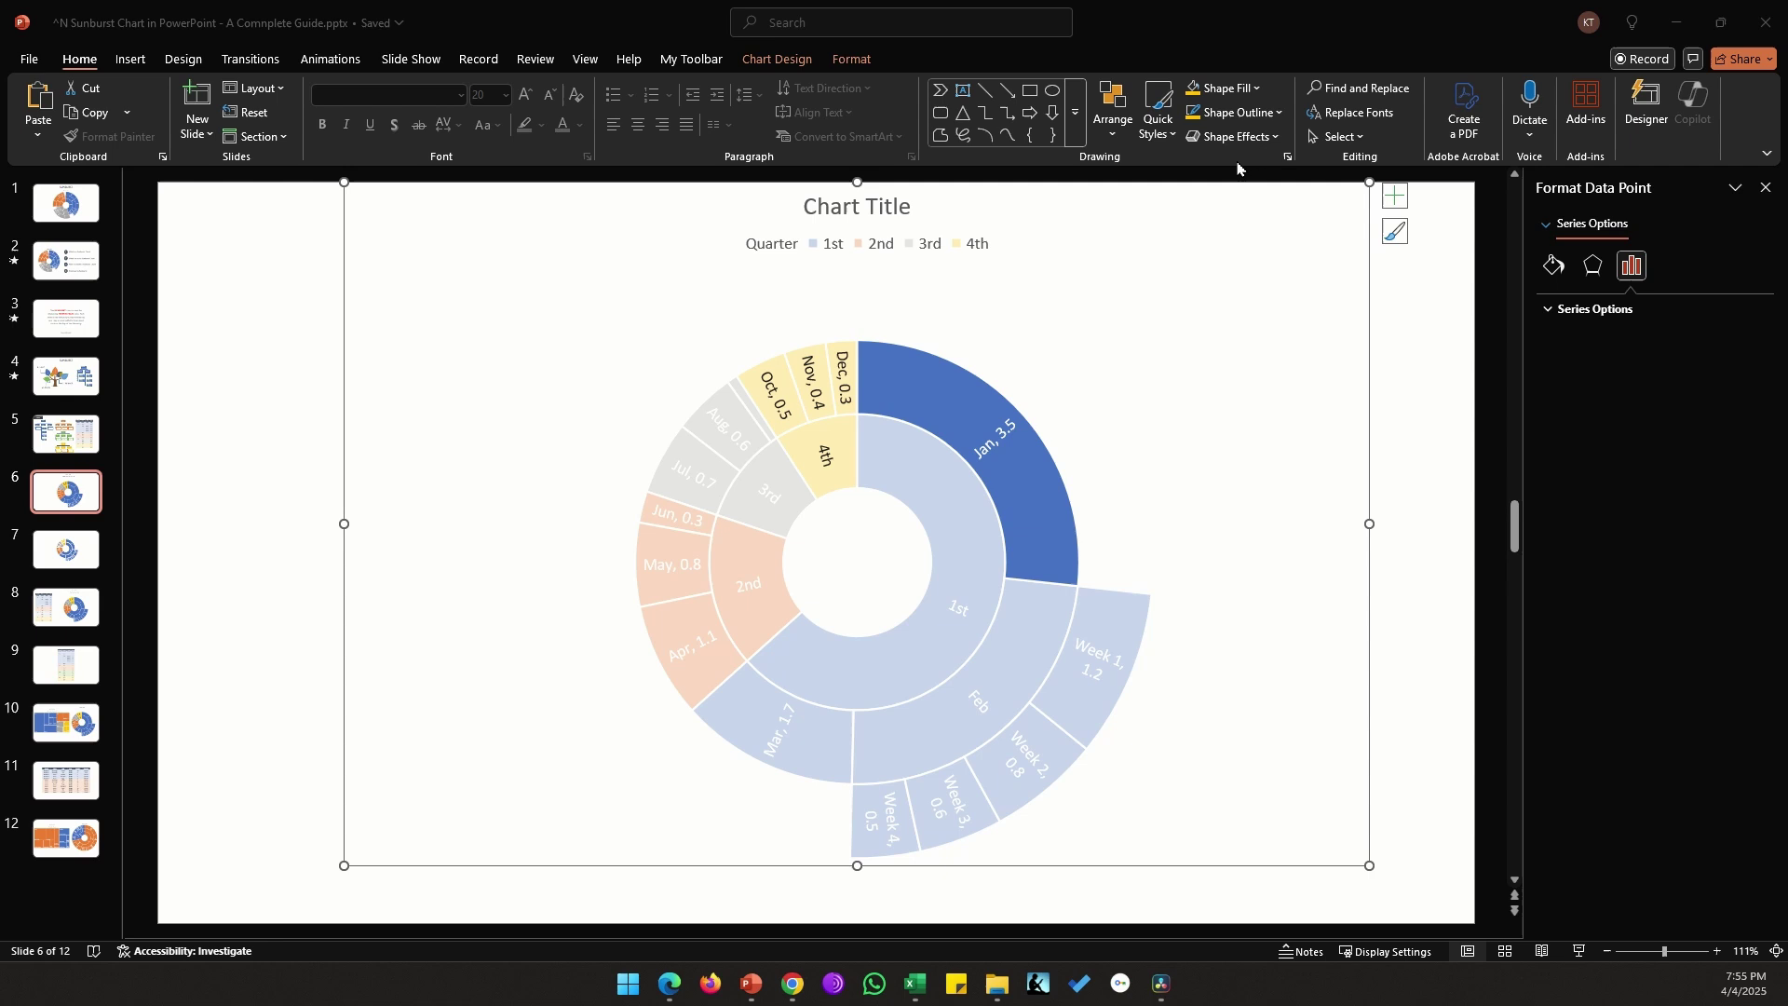
- Fill the Jan slice with a darker blue
left_click(1244, 91)
left_click(1244, 90)
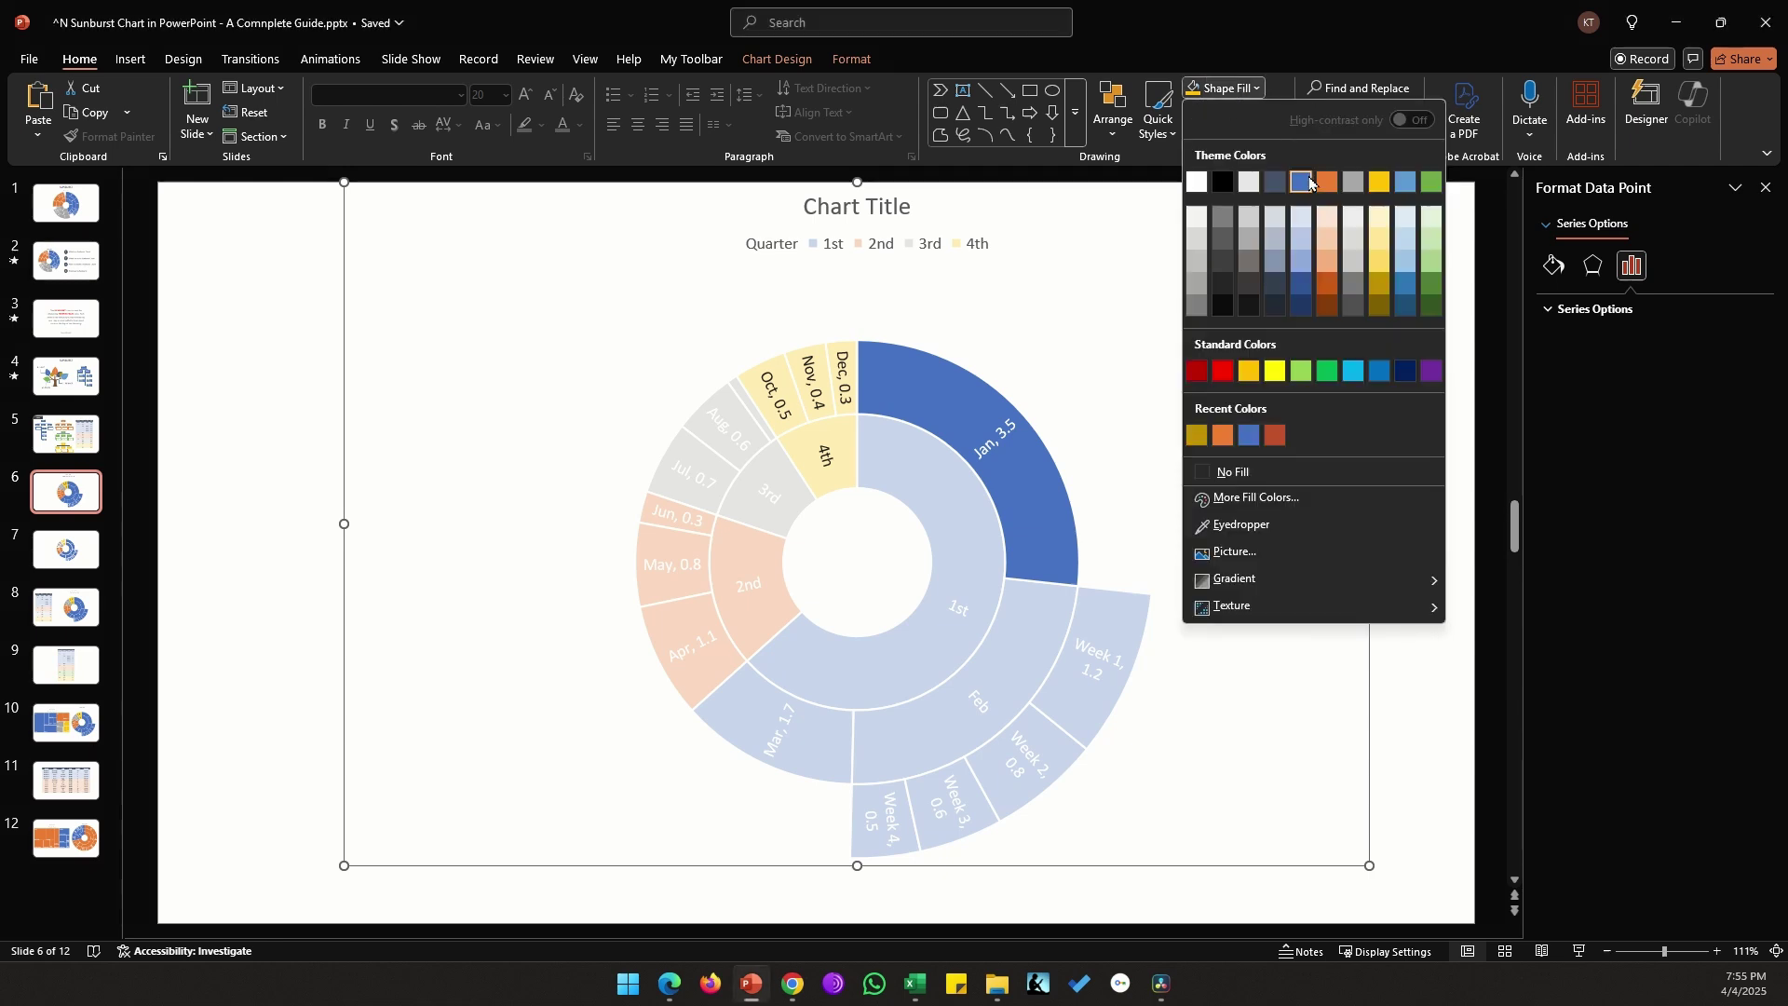
left_click(1304, 289)
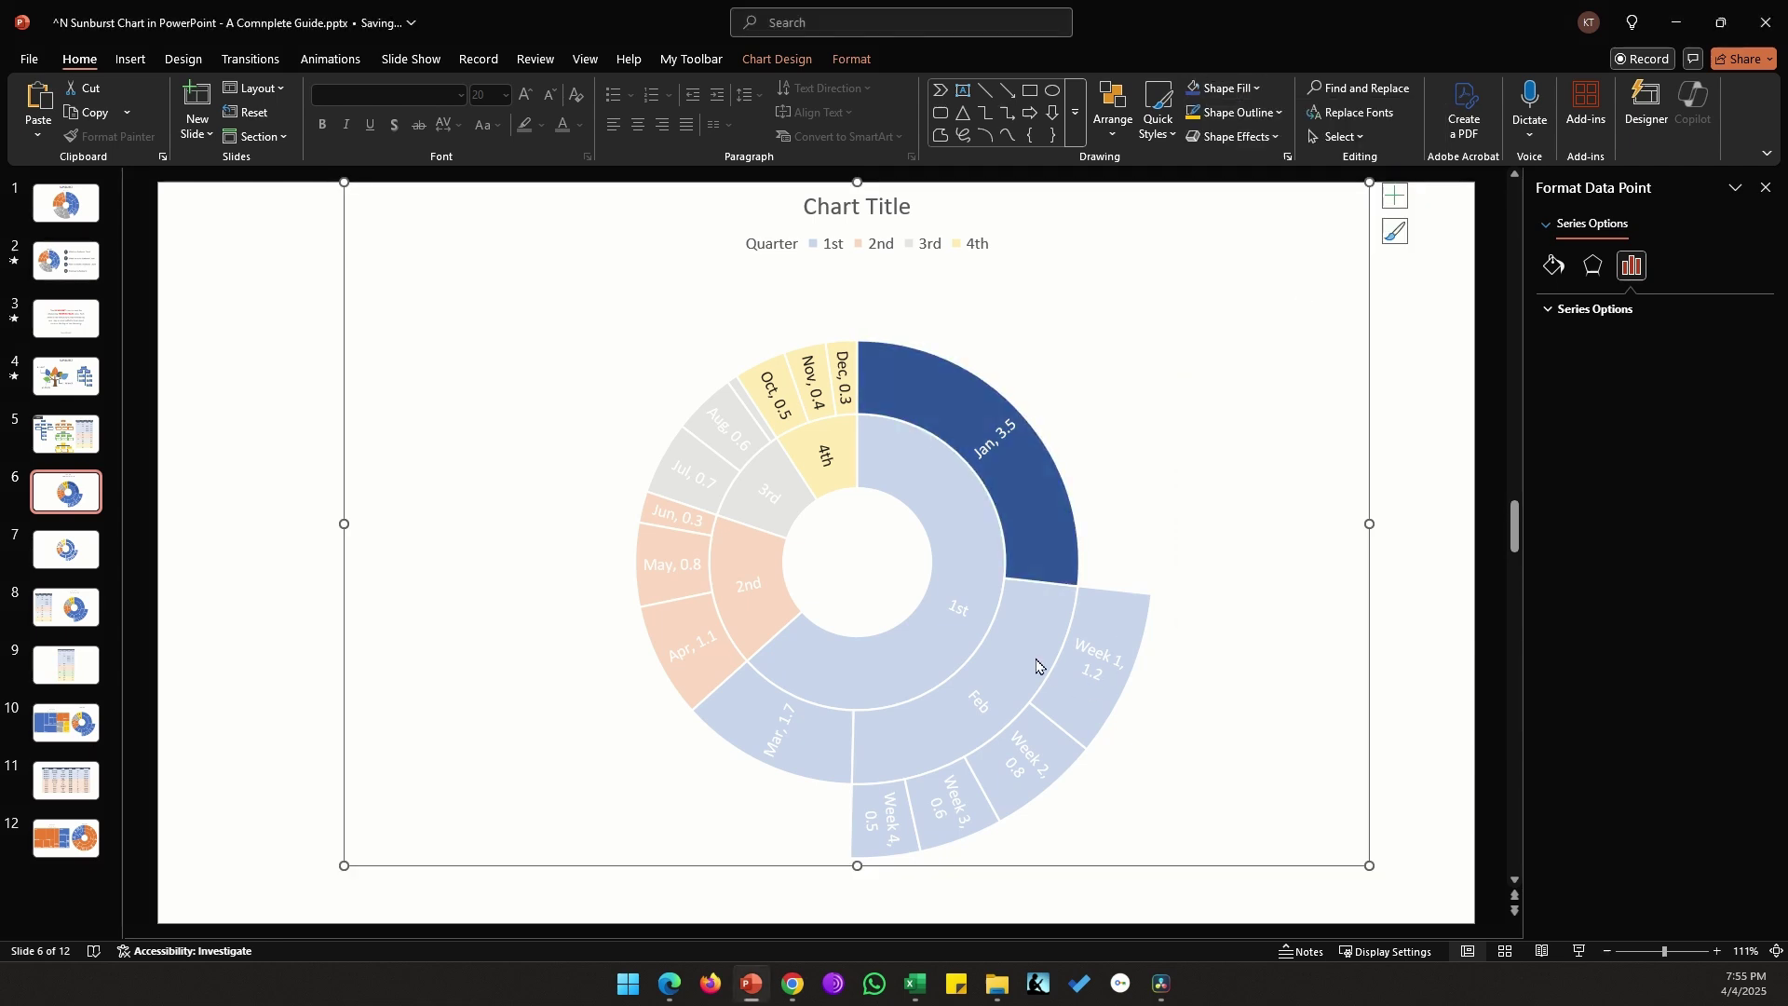
- Give Week 1 a lighter blue fill, then select Week 2 and Week 3
left_click(1141, 641)
left_click(1217, 90)
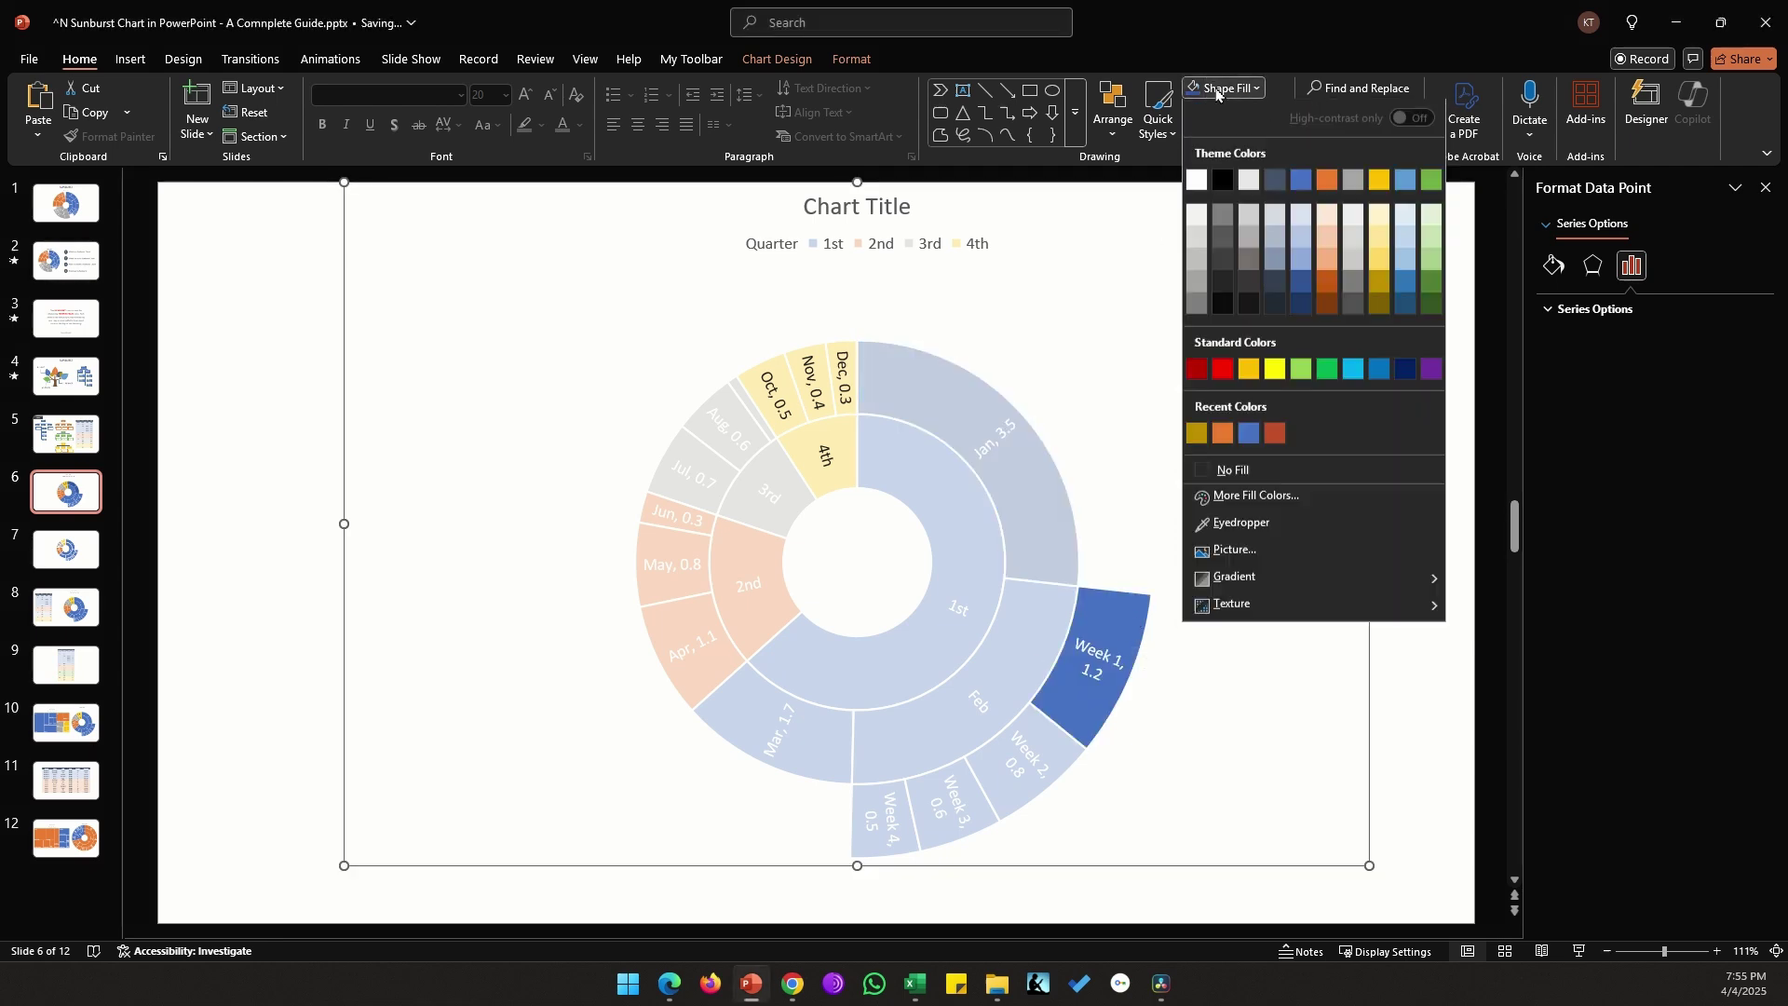
left_click(1301, 262)
left_click(1061, 756)
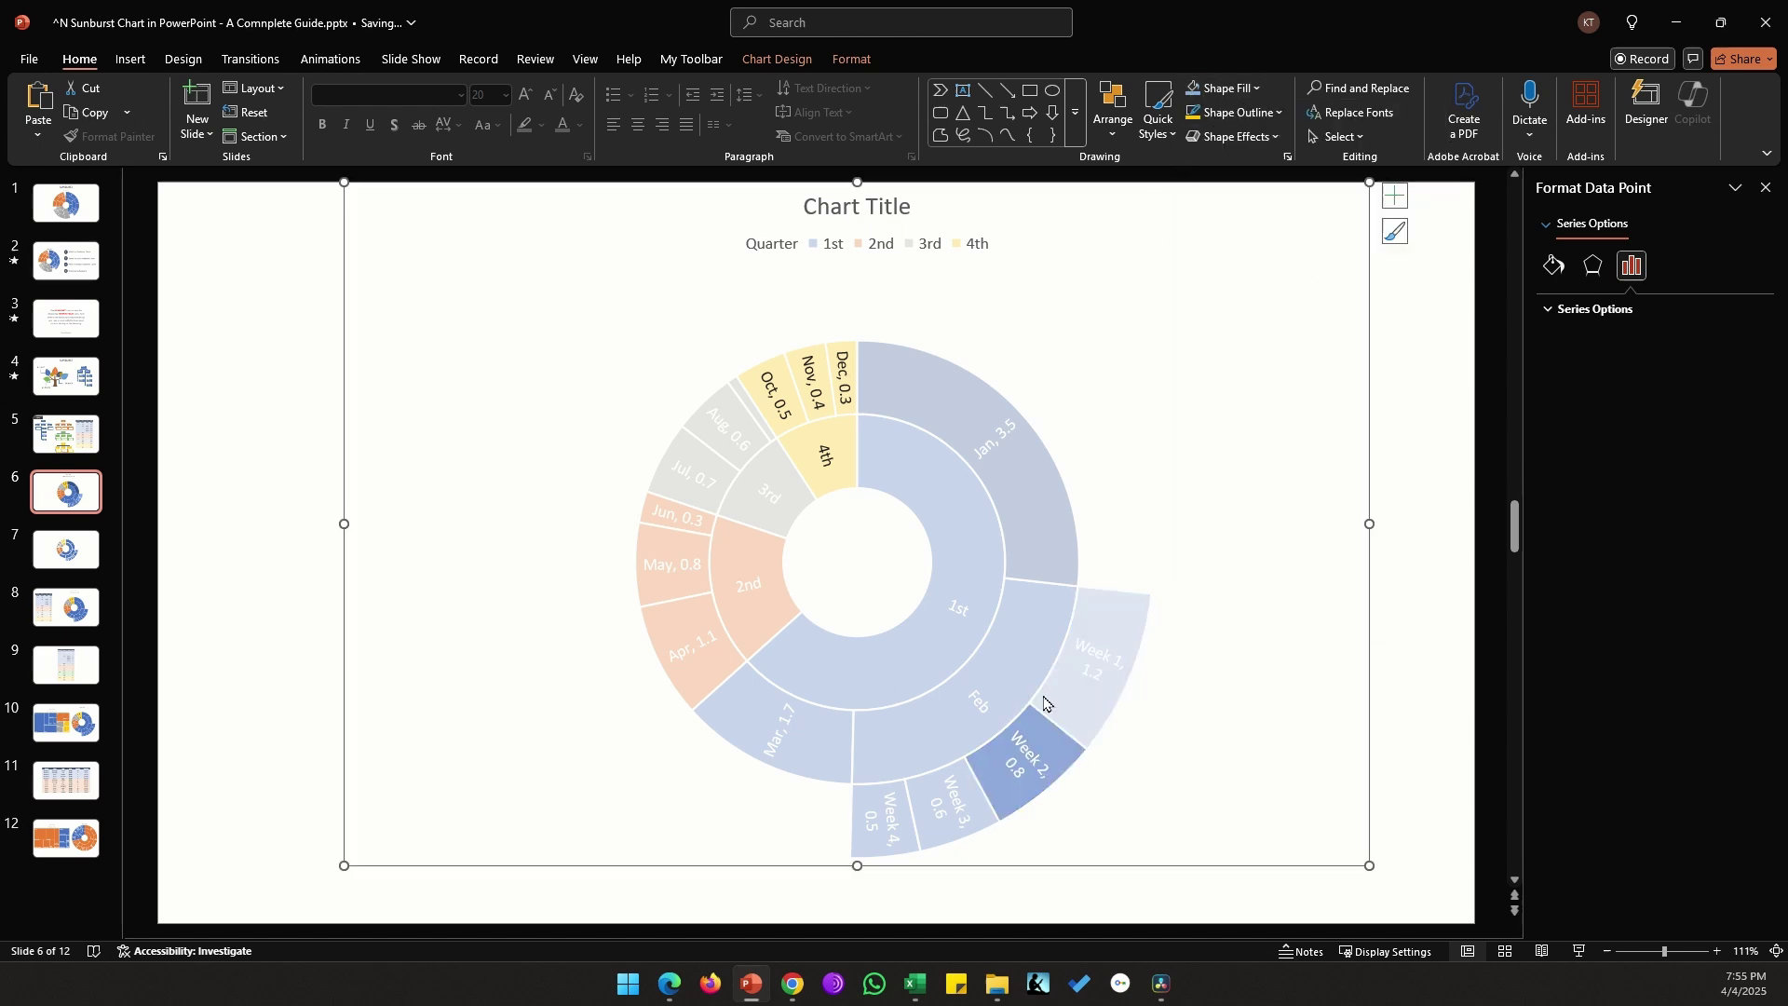
left_click(968, 823)
left_click(1201, 89)
left_click(880, 820)
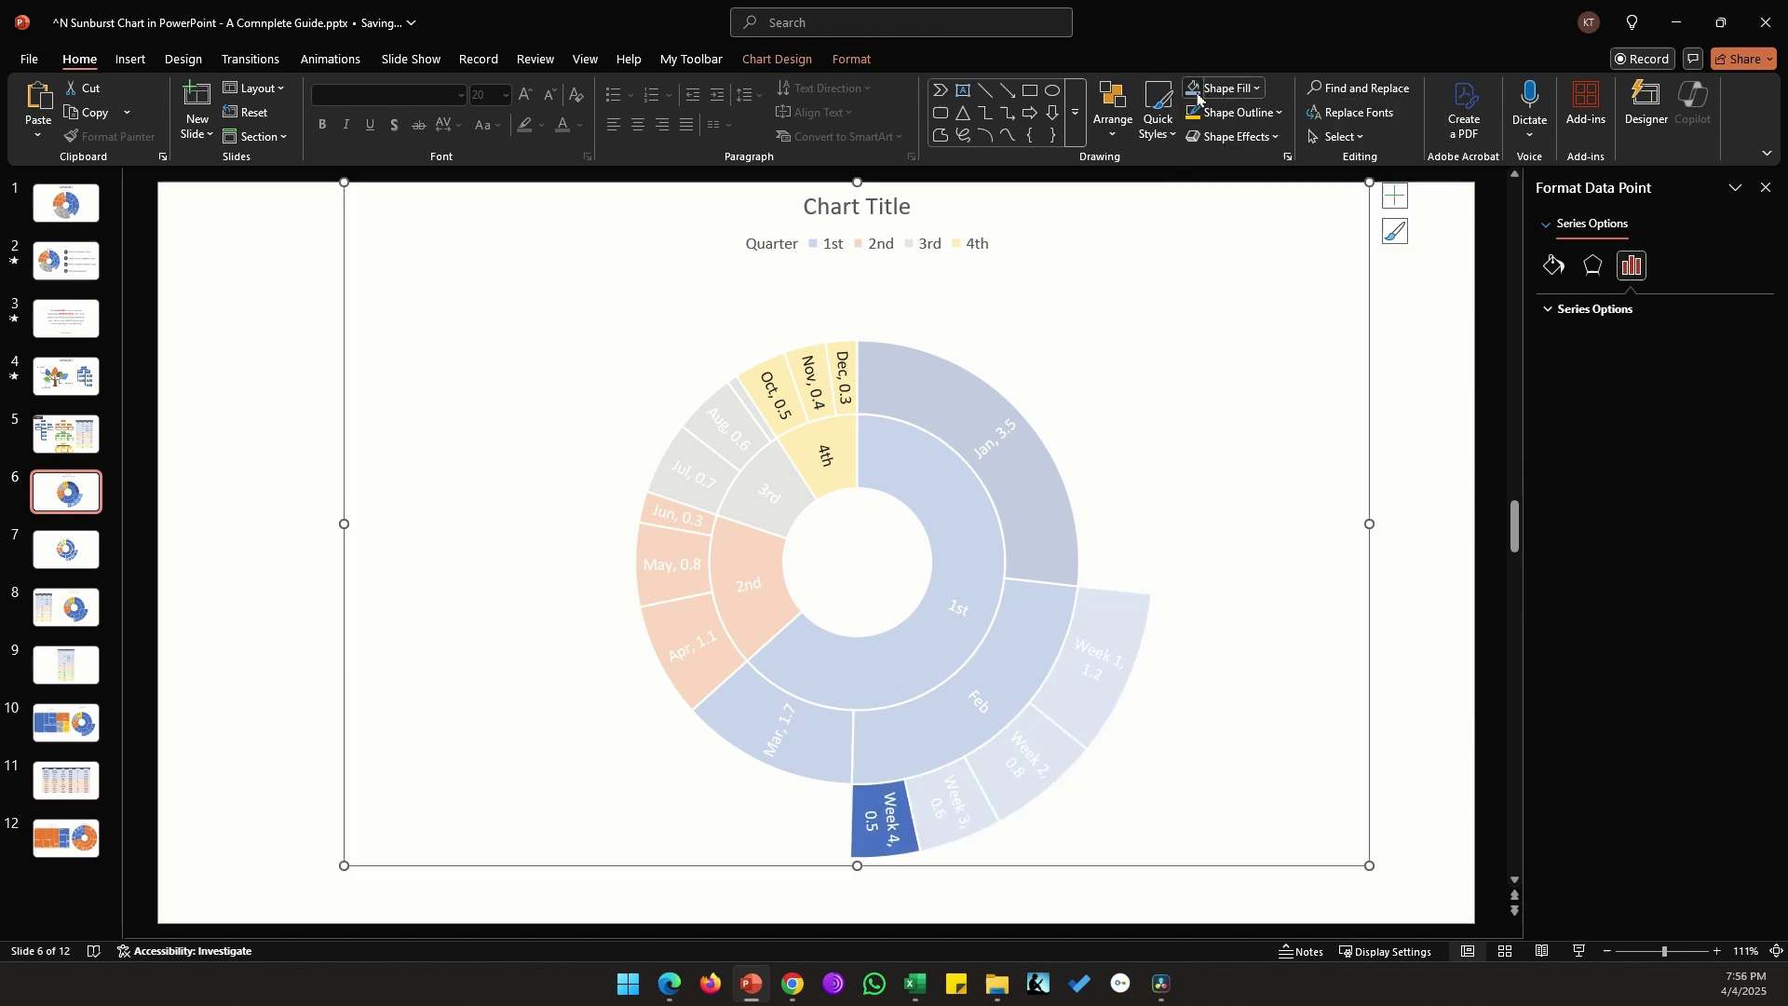
left_click(1201, 89)
left_click(1406, 459)
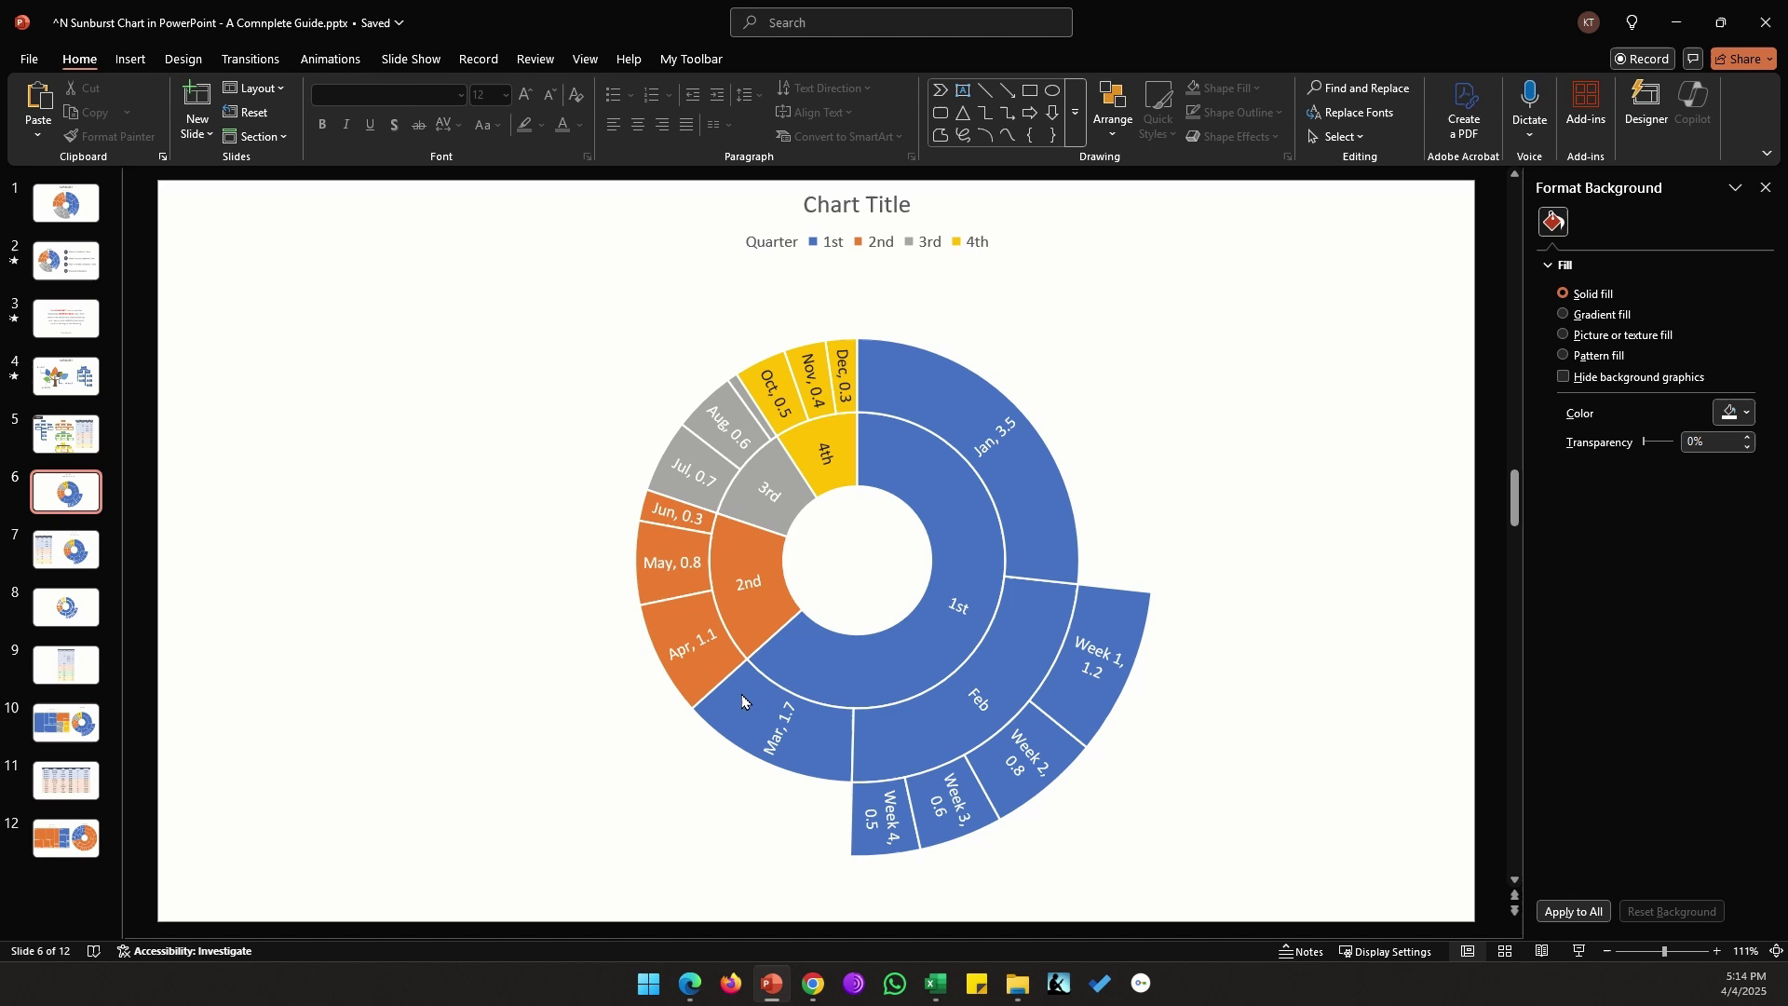
mouse_move(913, 389)
left_click(956, 241)
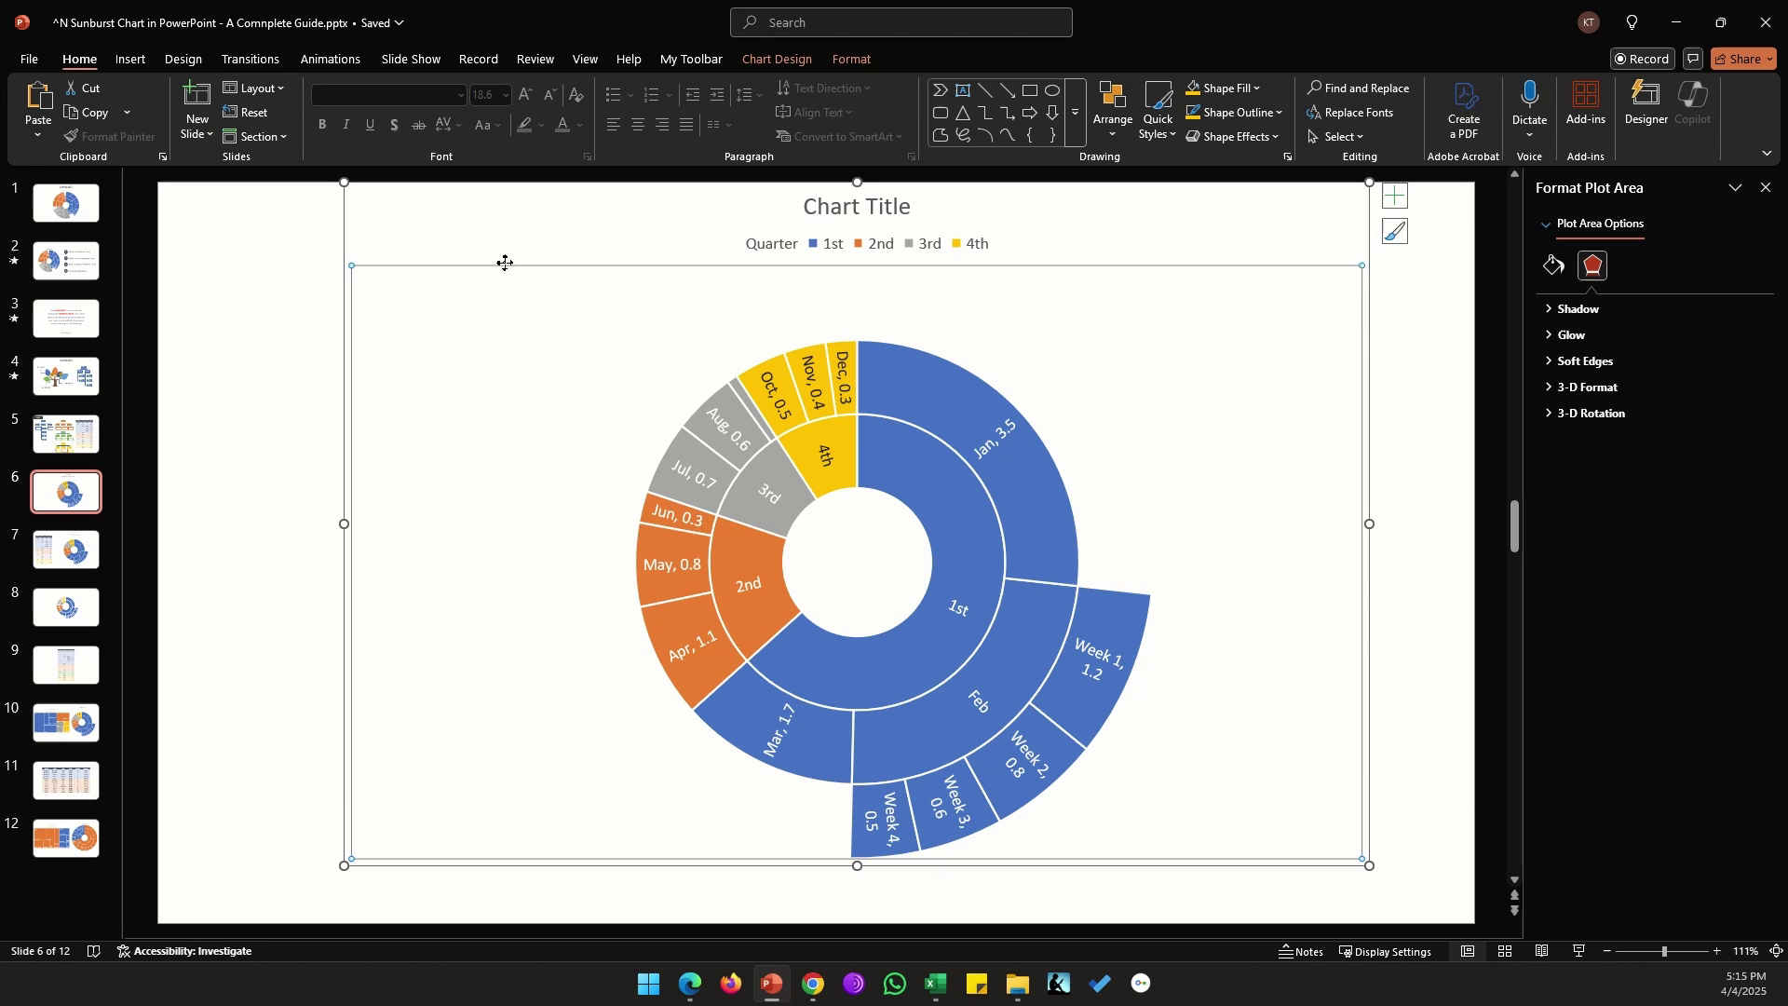
left_click(236, 337)
mouse_move(1007, 436)
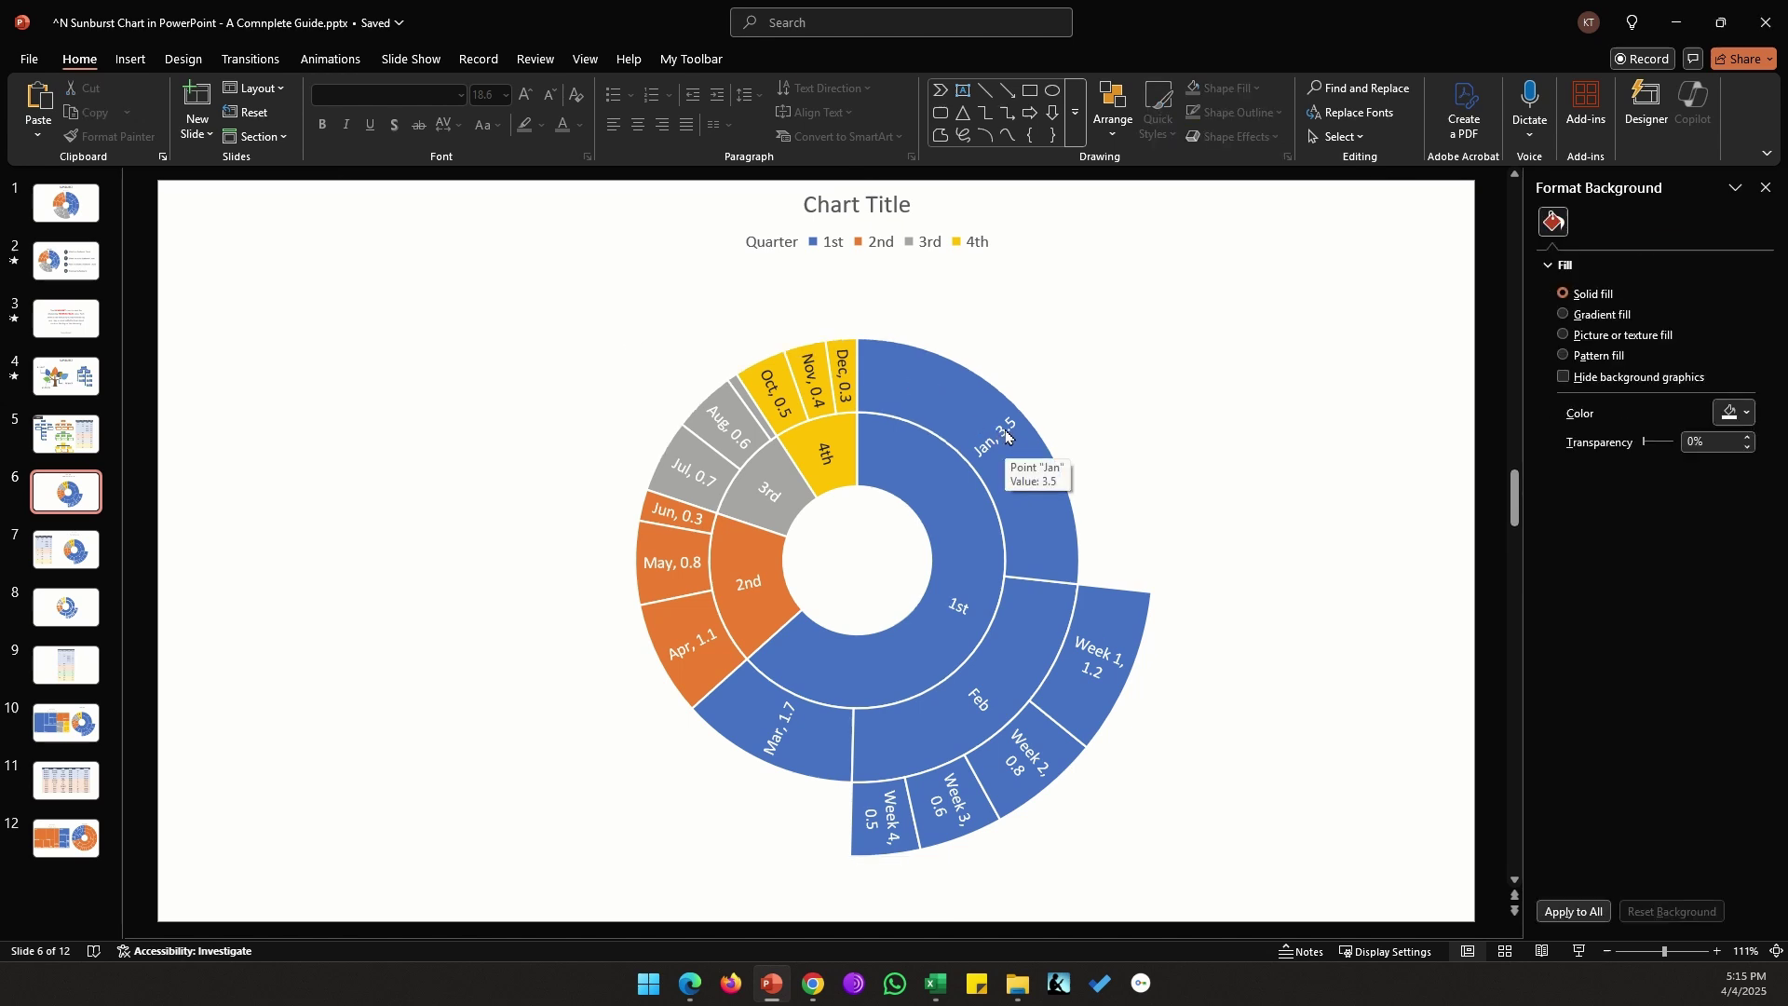
mouse_move(941, 512)
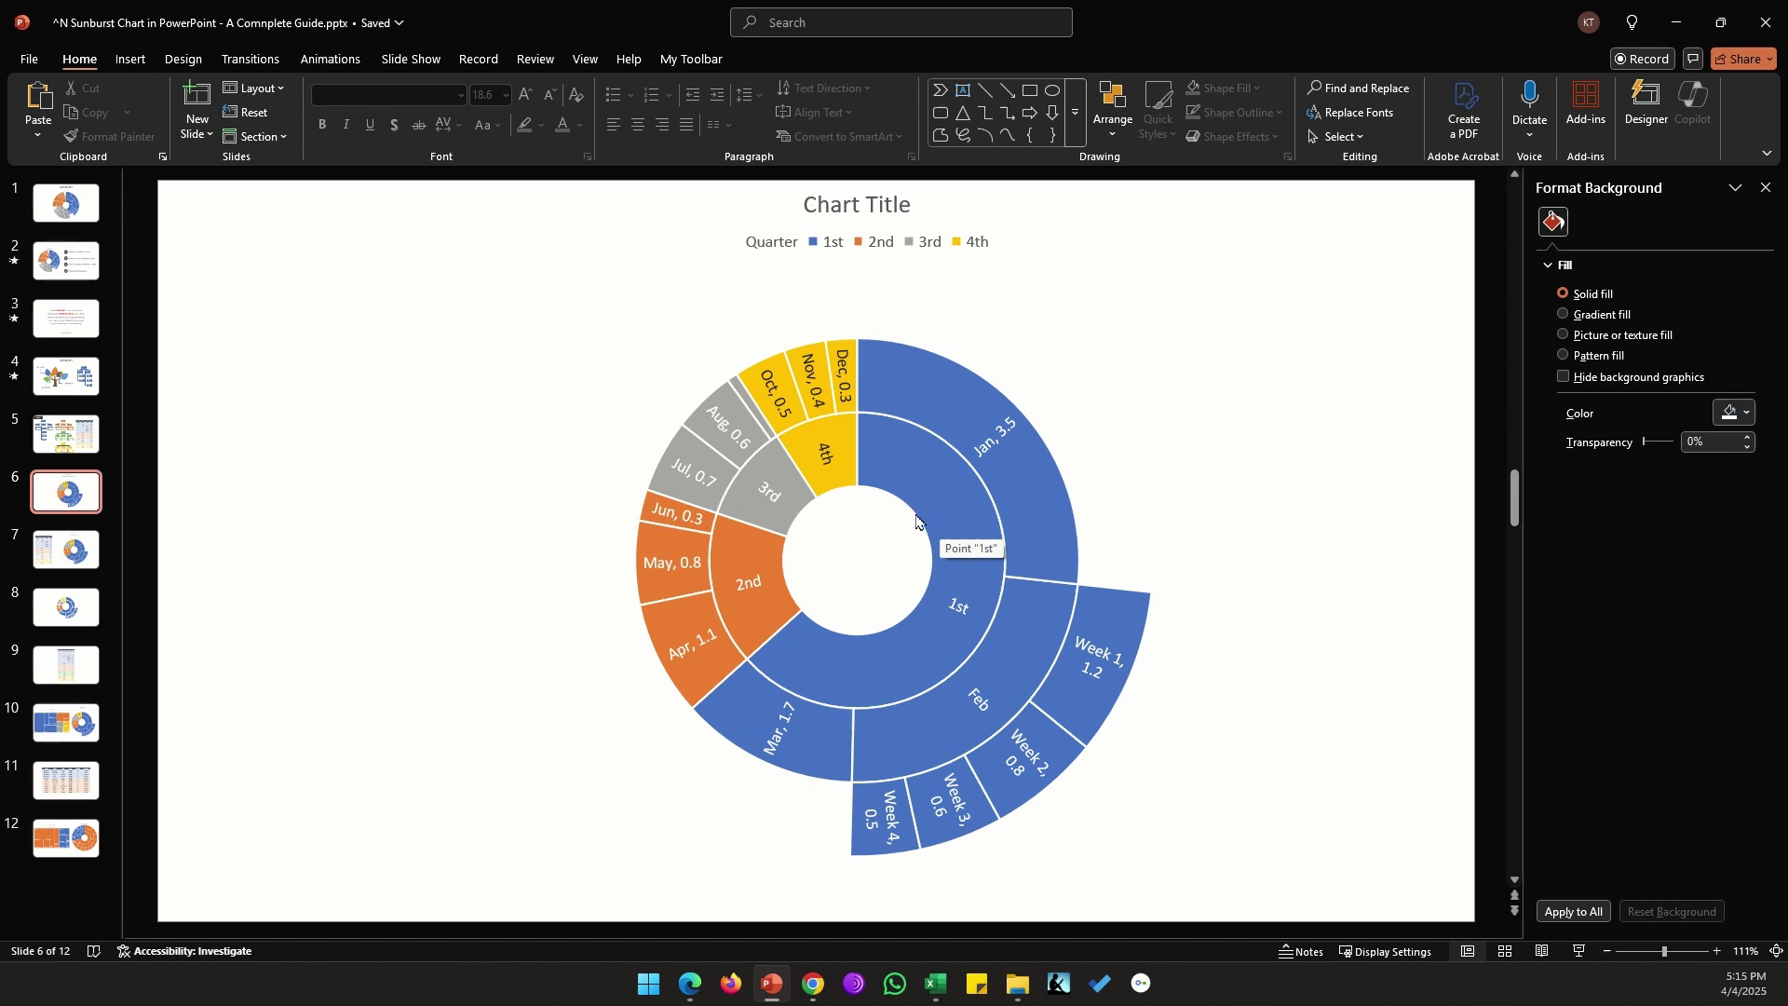
- Open the chart's data sheet and position it beside the chart showing all rows
right_click(918, 522)
left_click(982, 672)
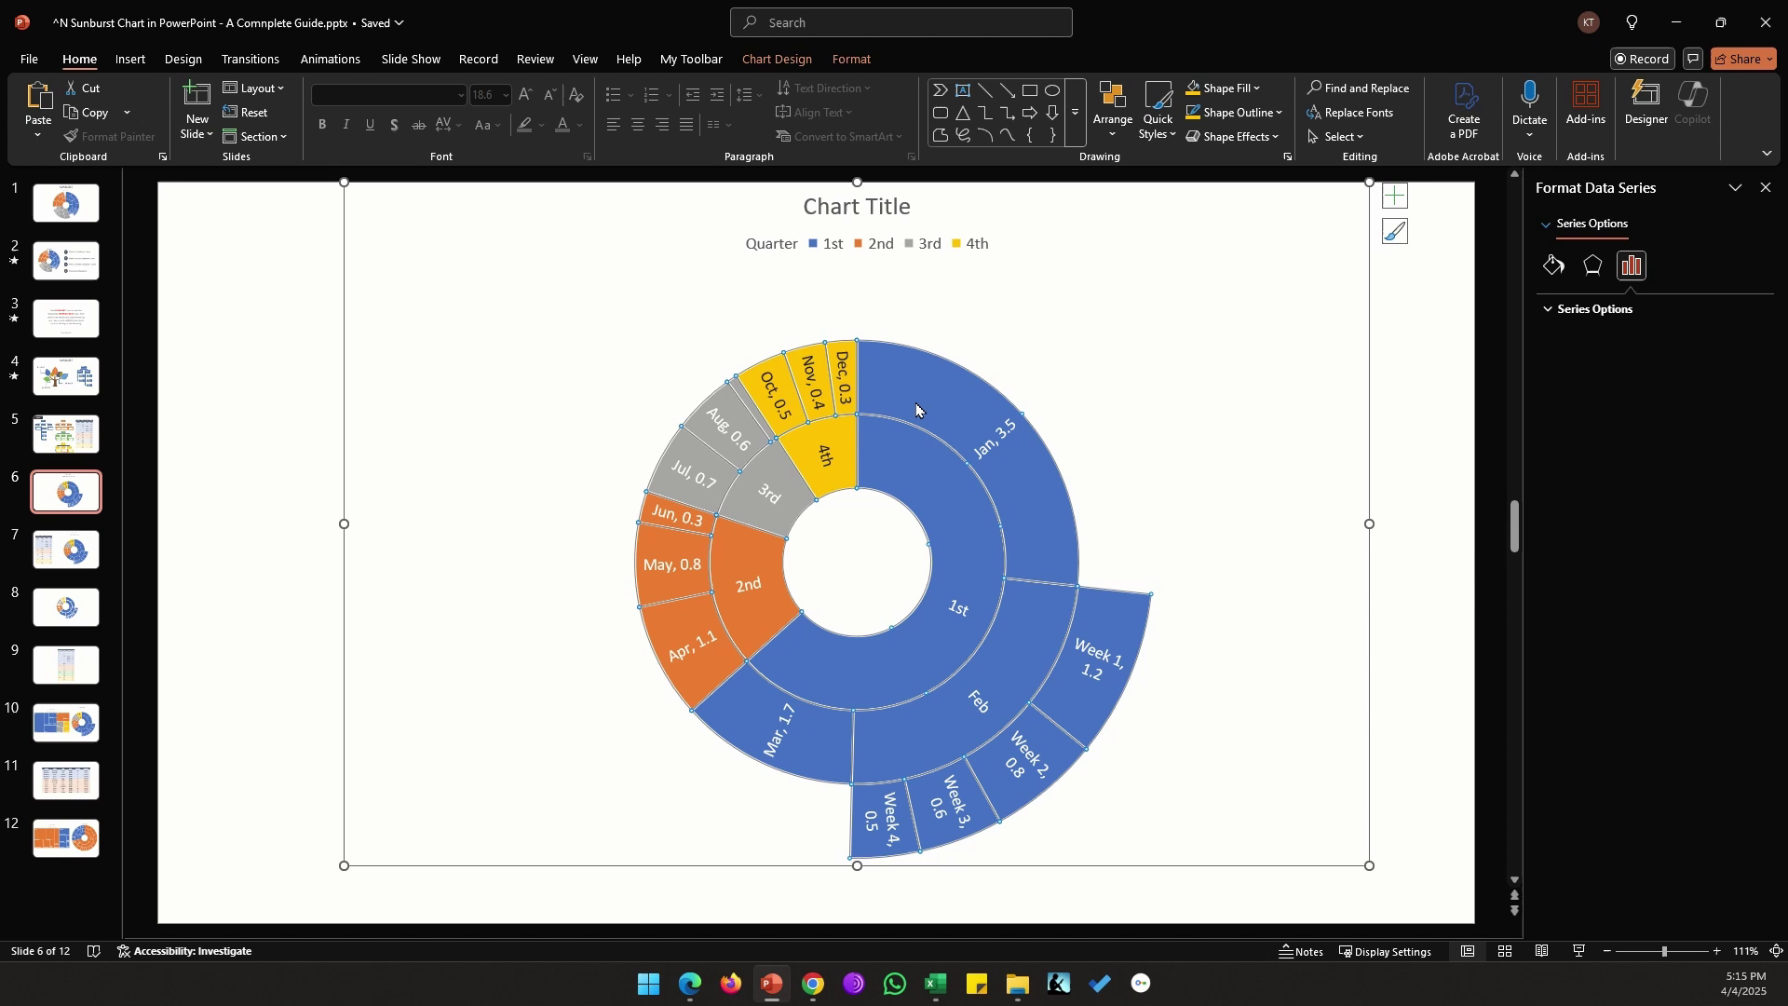
left_click_drag(1009, 732, 601, 319)
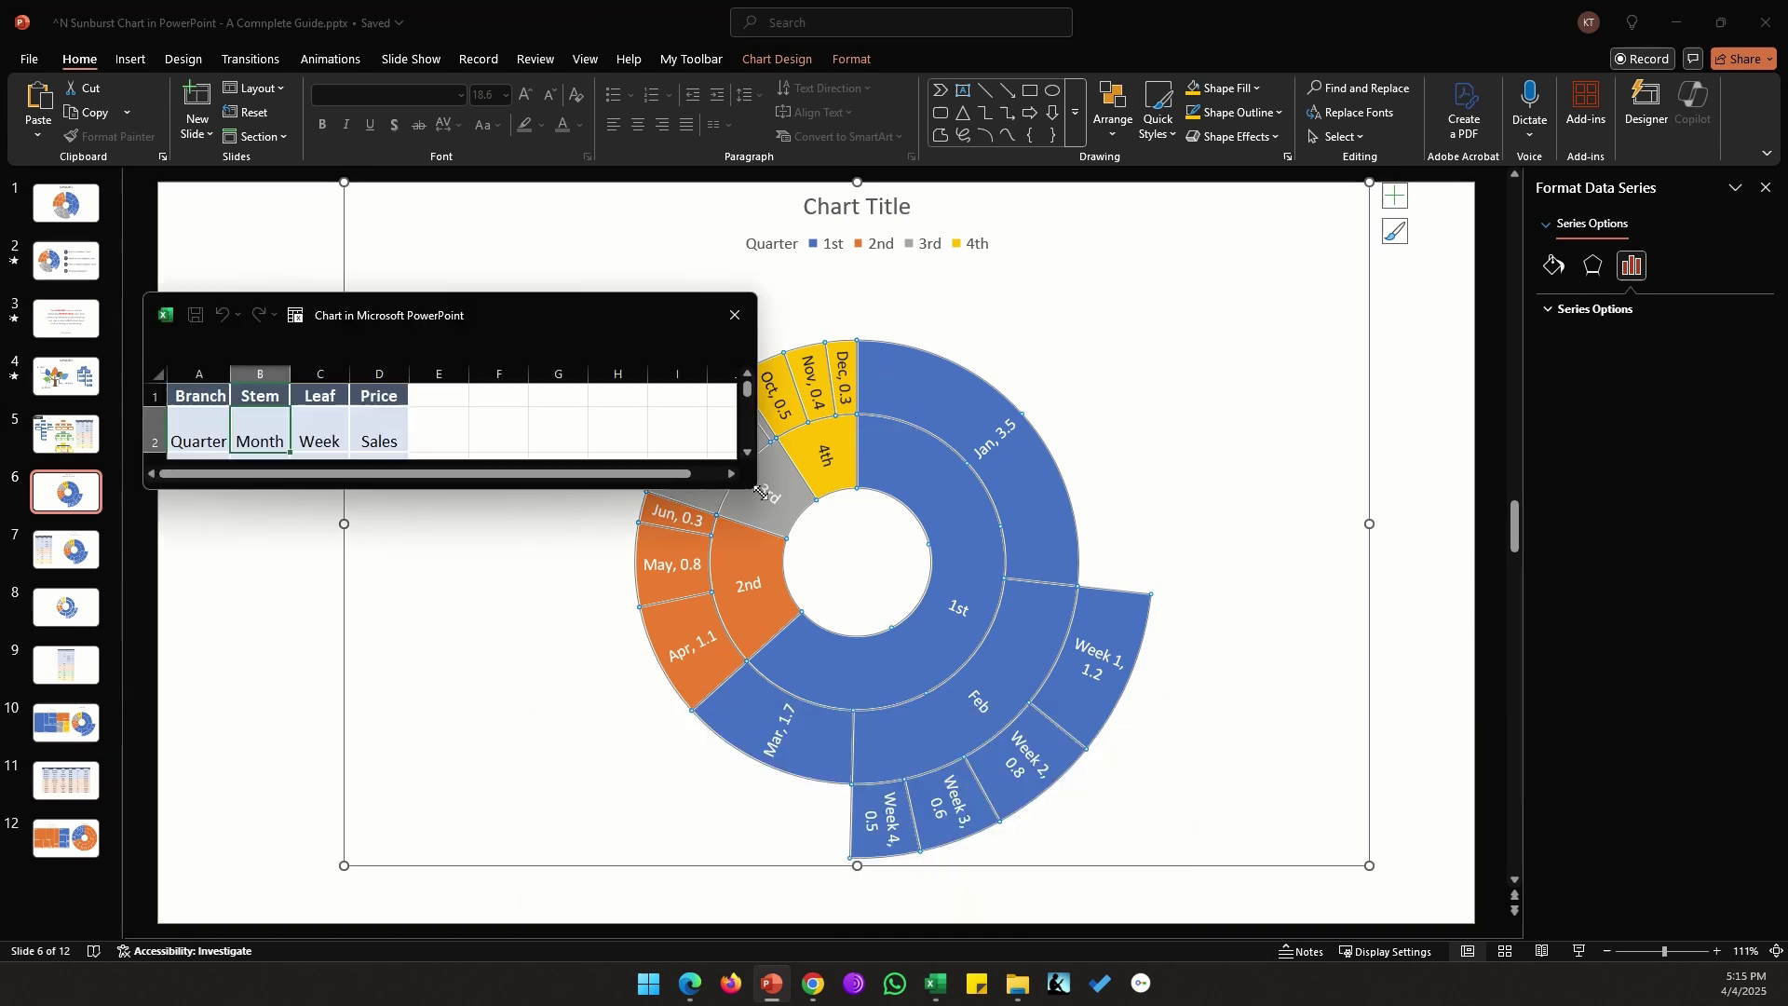
left_click_drag(759, 492, 529, 870)
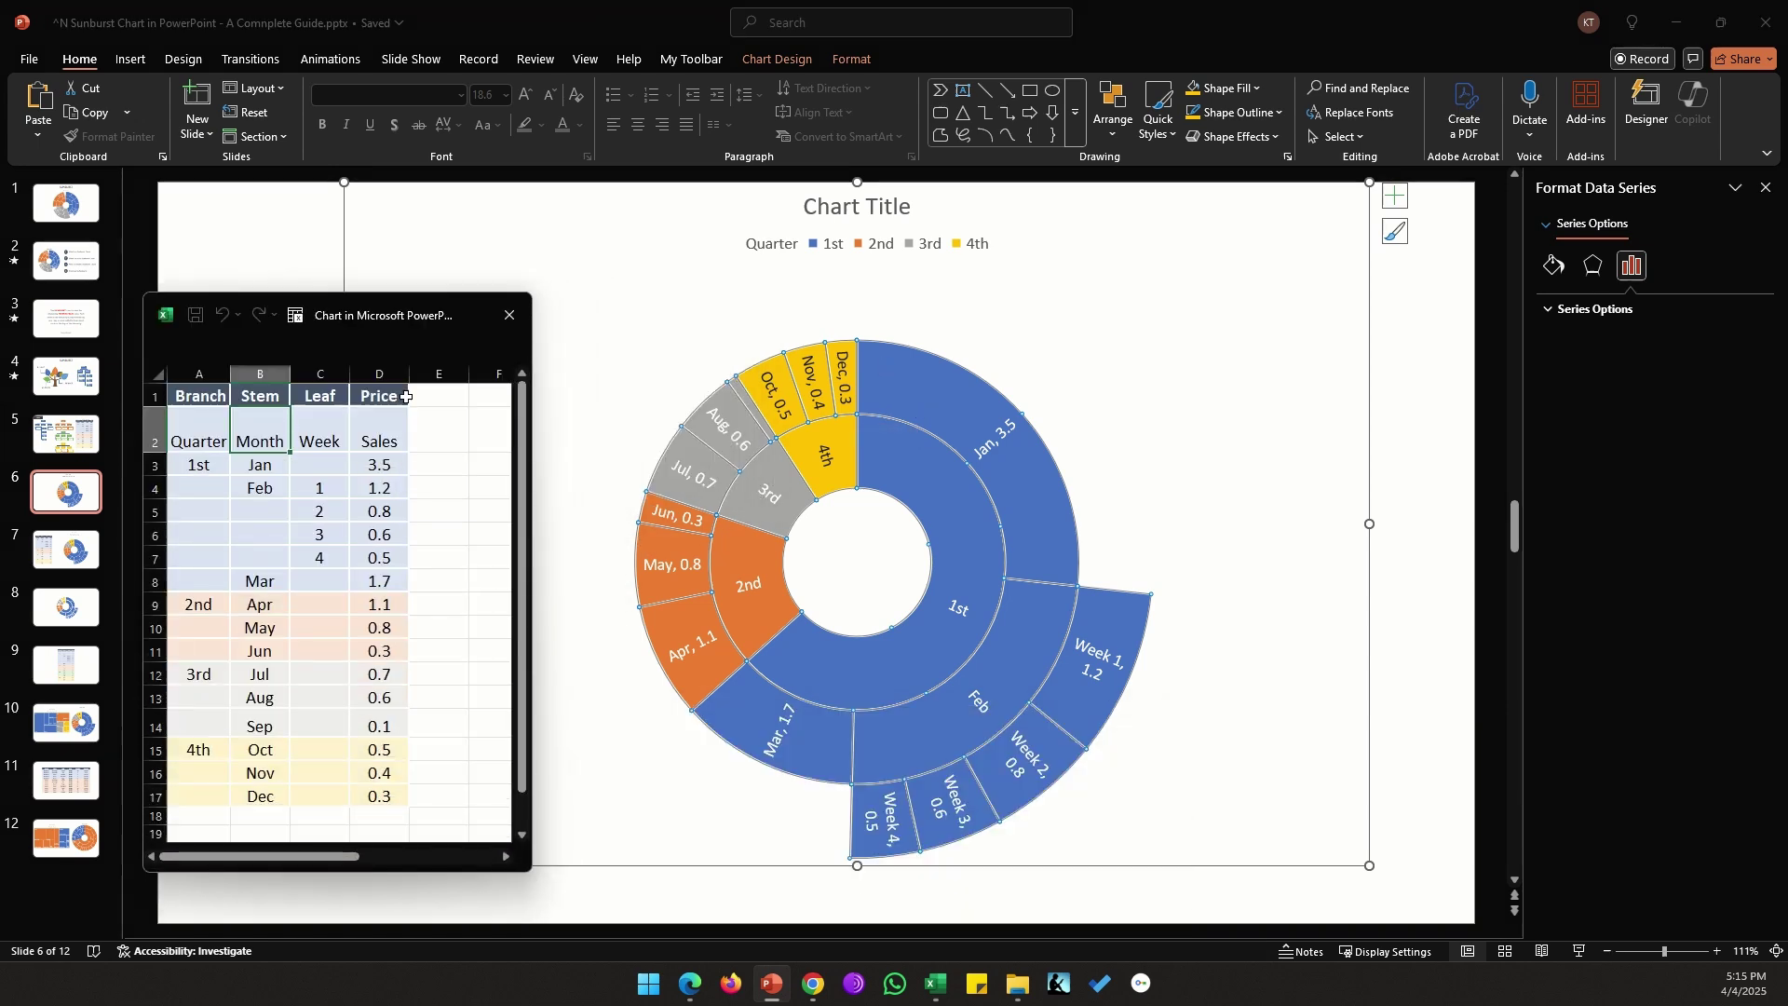
left_click_drag(393, 339, 467, 270)
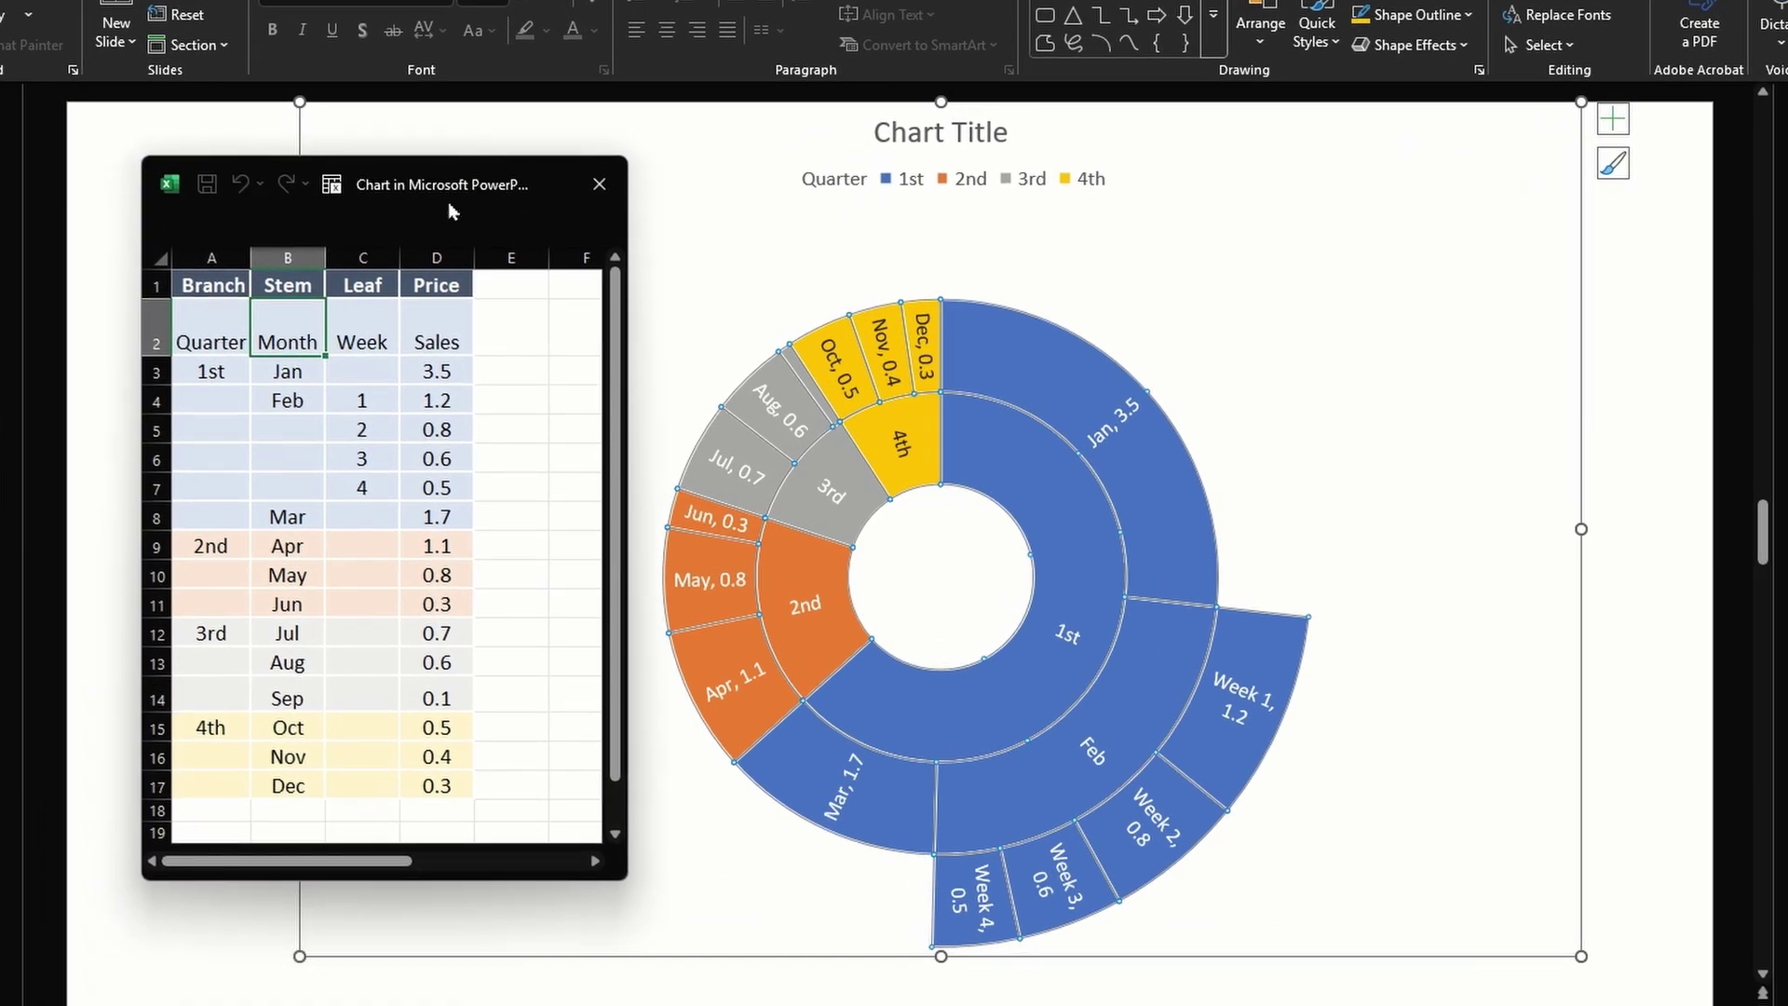
- Hide column A, then column B, undoing each to compare the chart
right_click(215, 258)
left_click(316, 662)
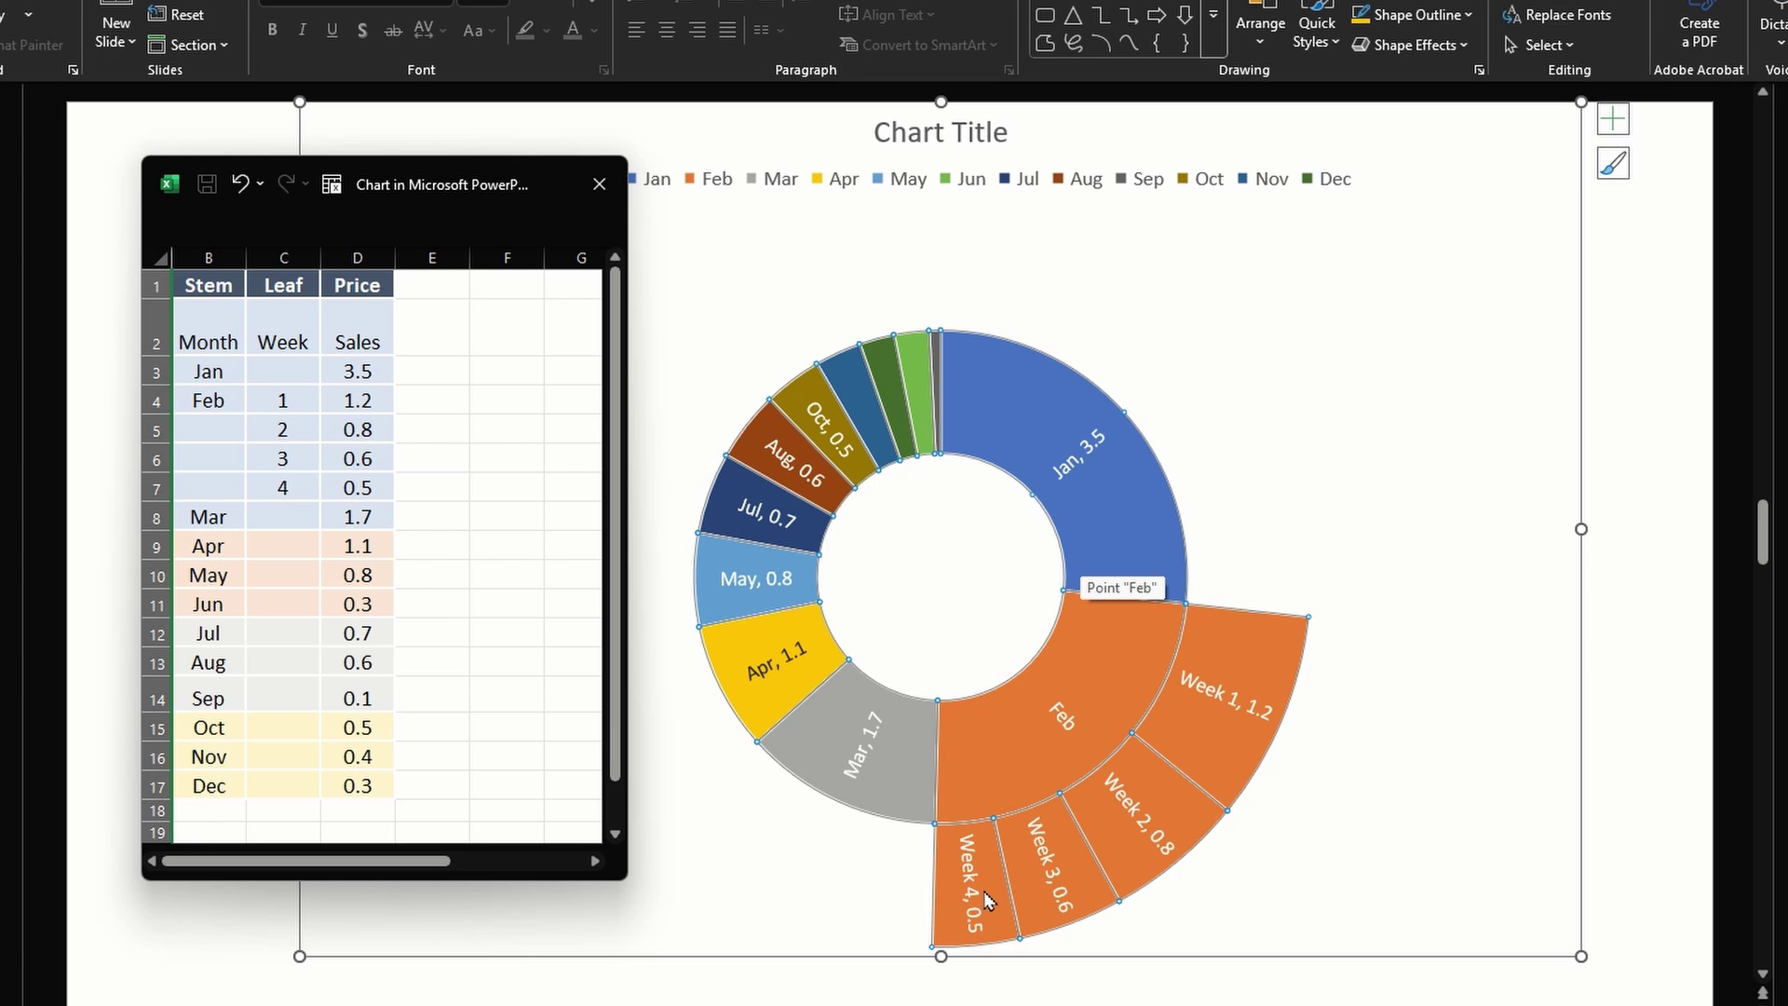
key("ctrl+z")
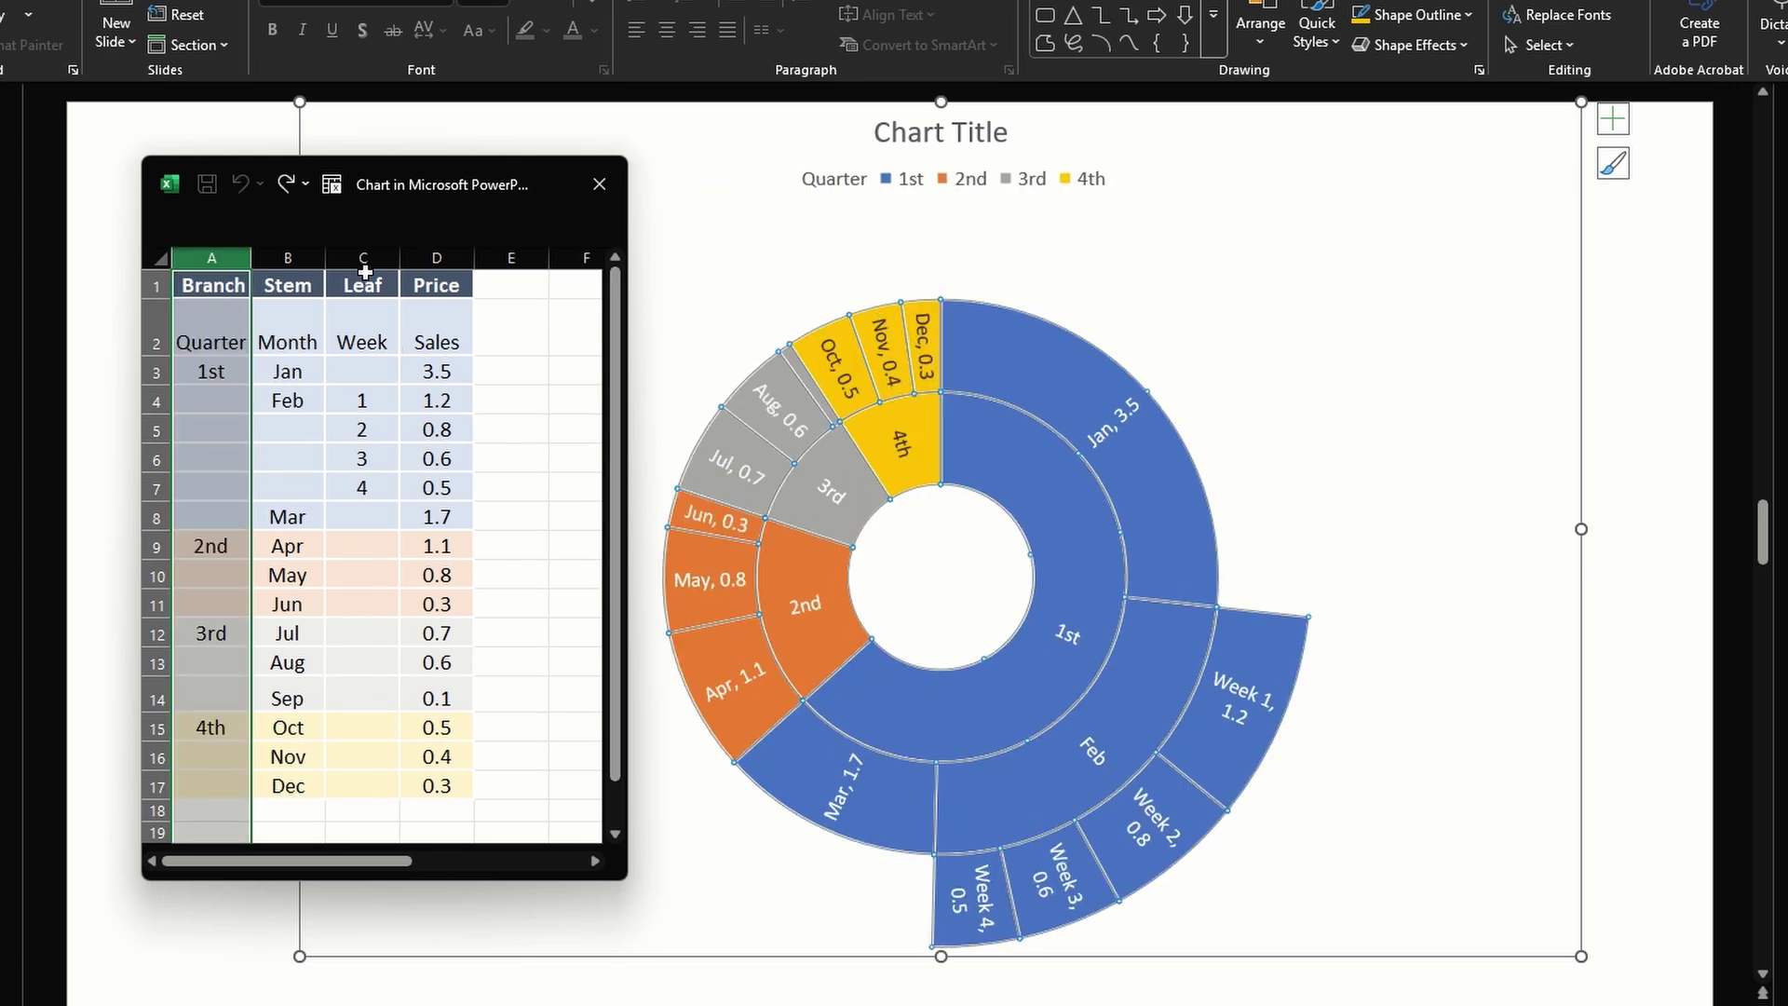
left_click(291, 268)
right_click(292, 267)
left_click(438, 651)
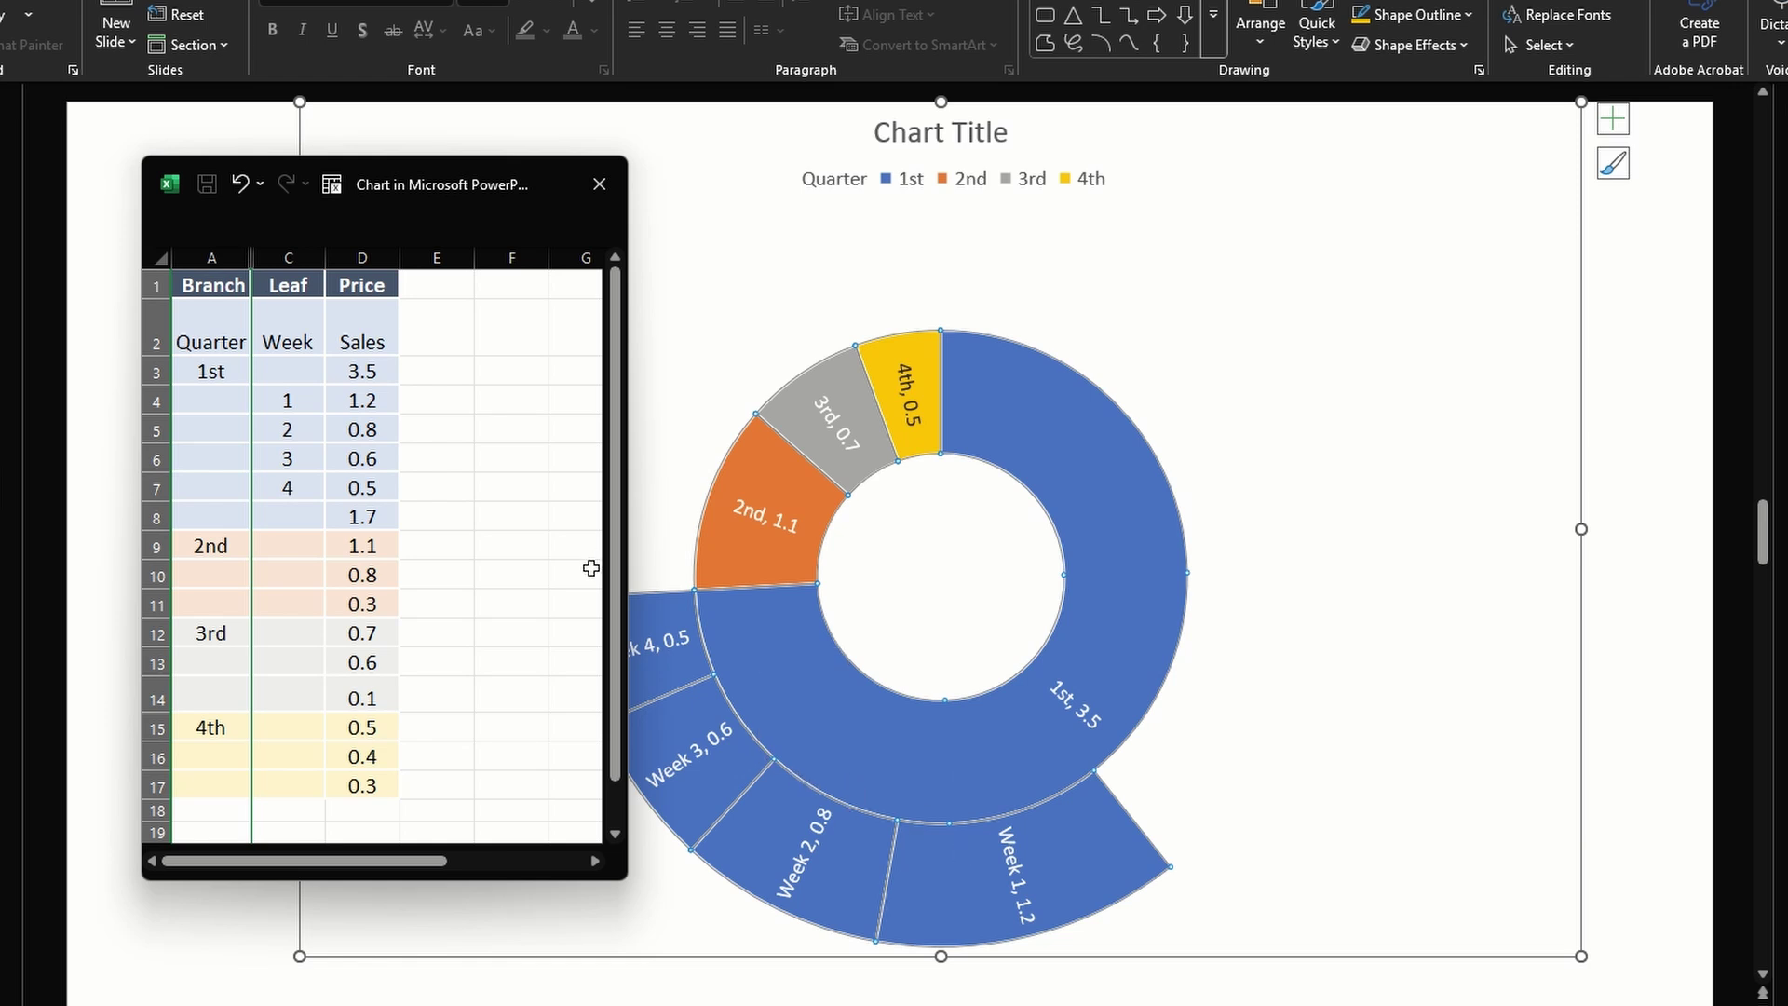
key("ctrl+z")
- Hide the Leaf column C to drop the weeks, then restore it
left_click(366, 258)
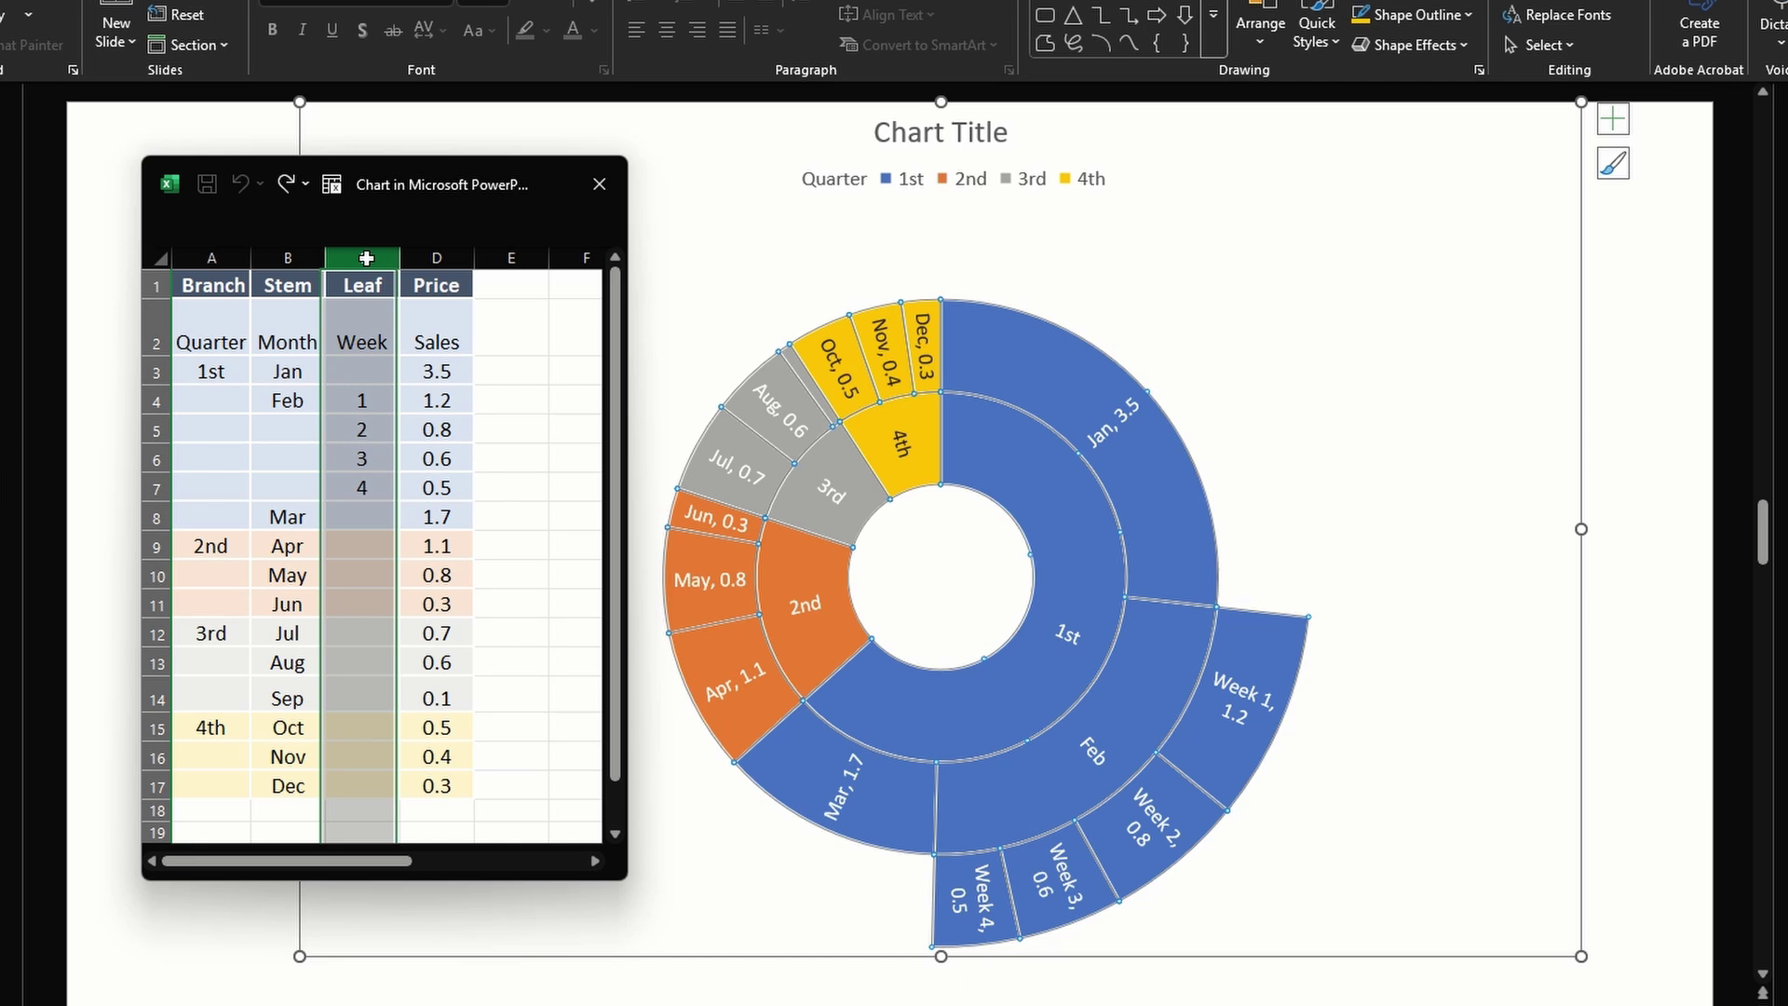
right_click(366, 258)
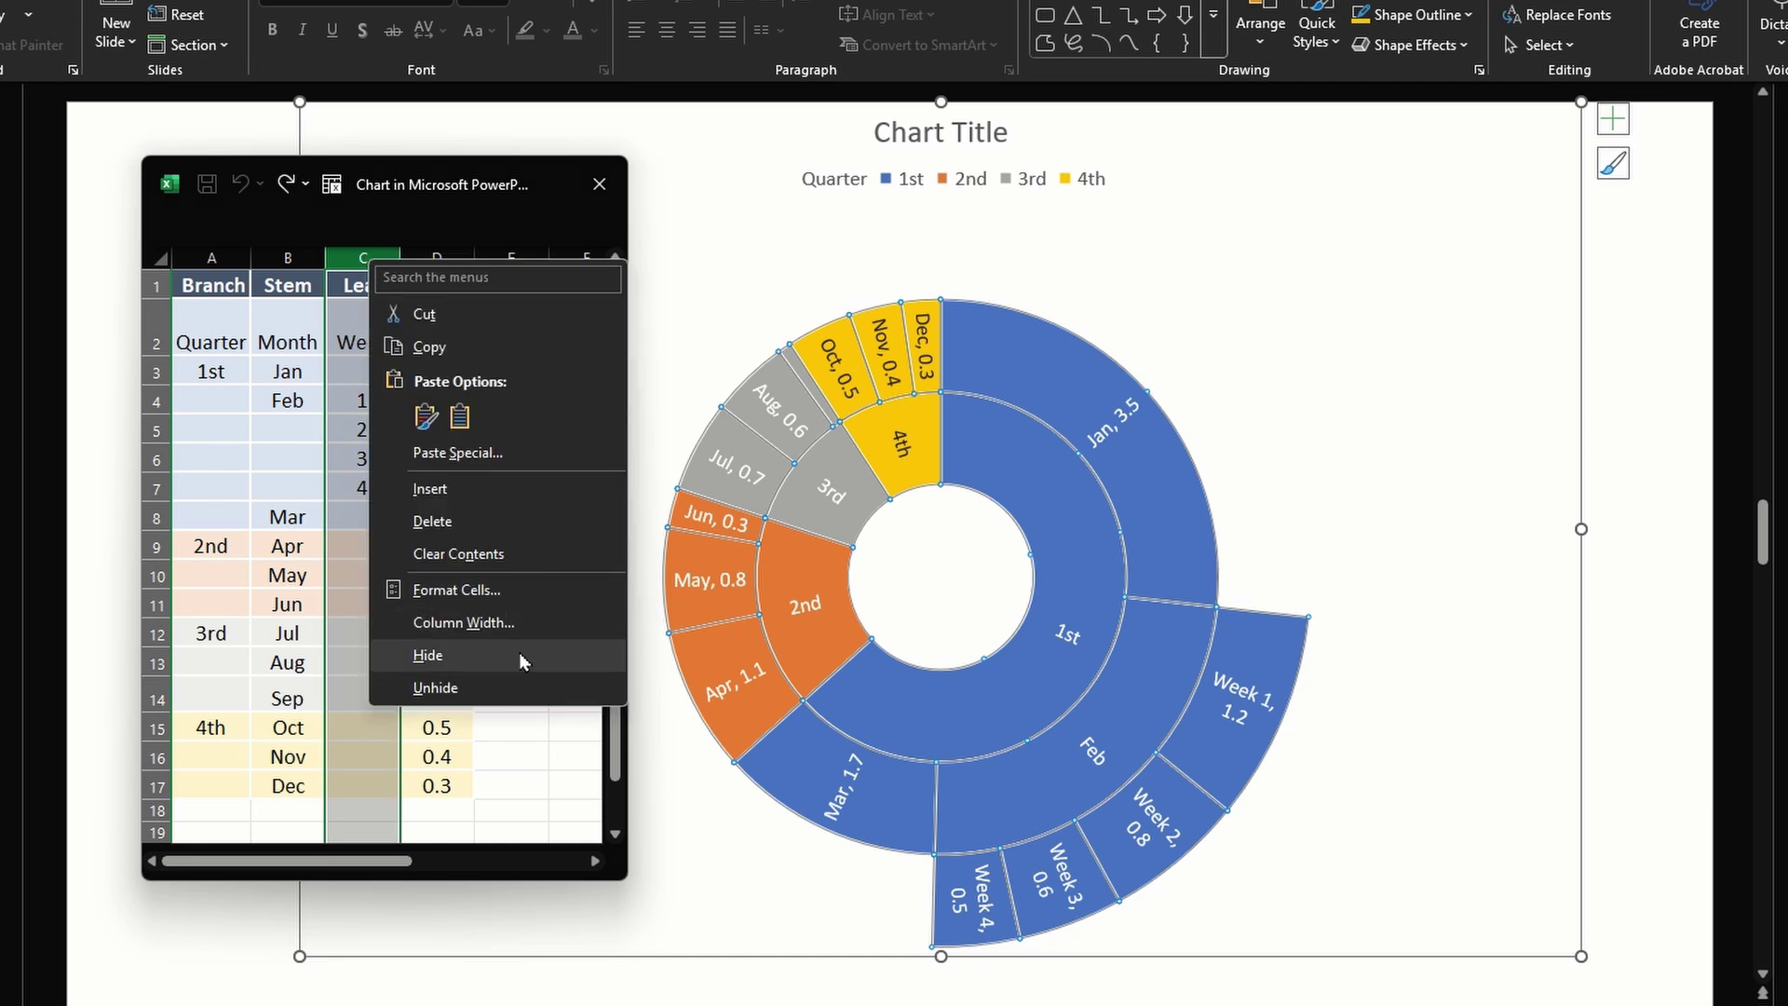
left_click(429, 655)
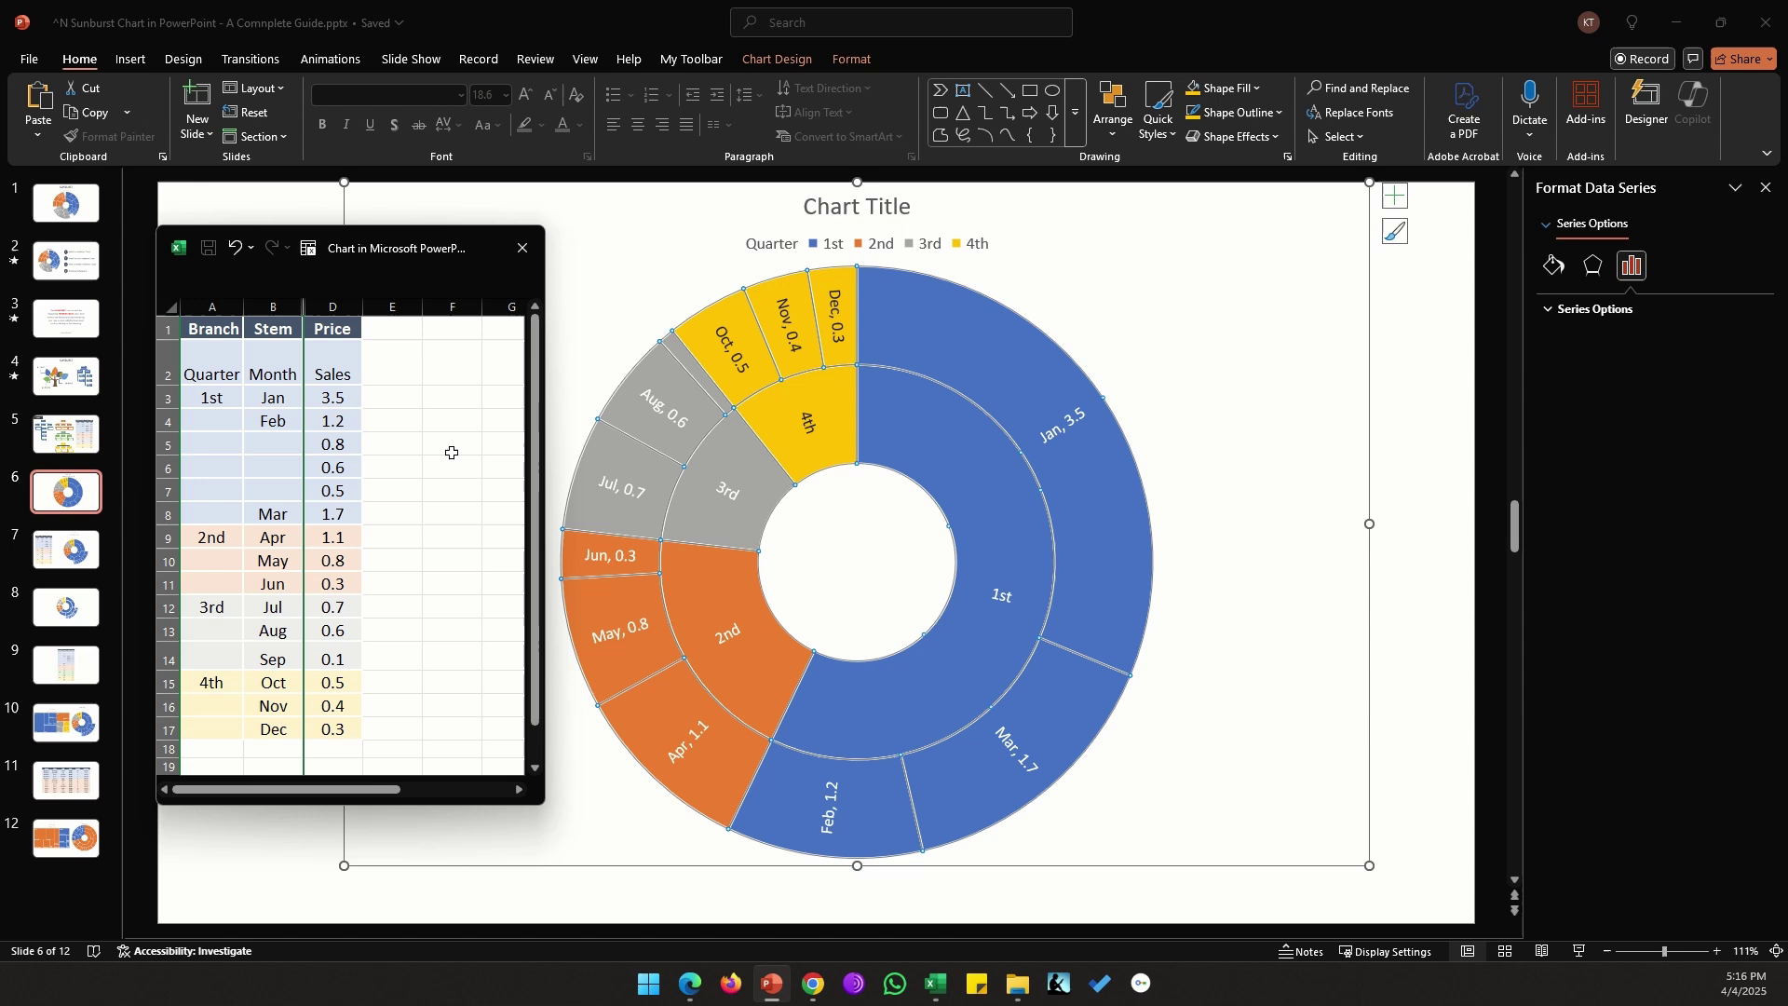
key("ctrl+z")
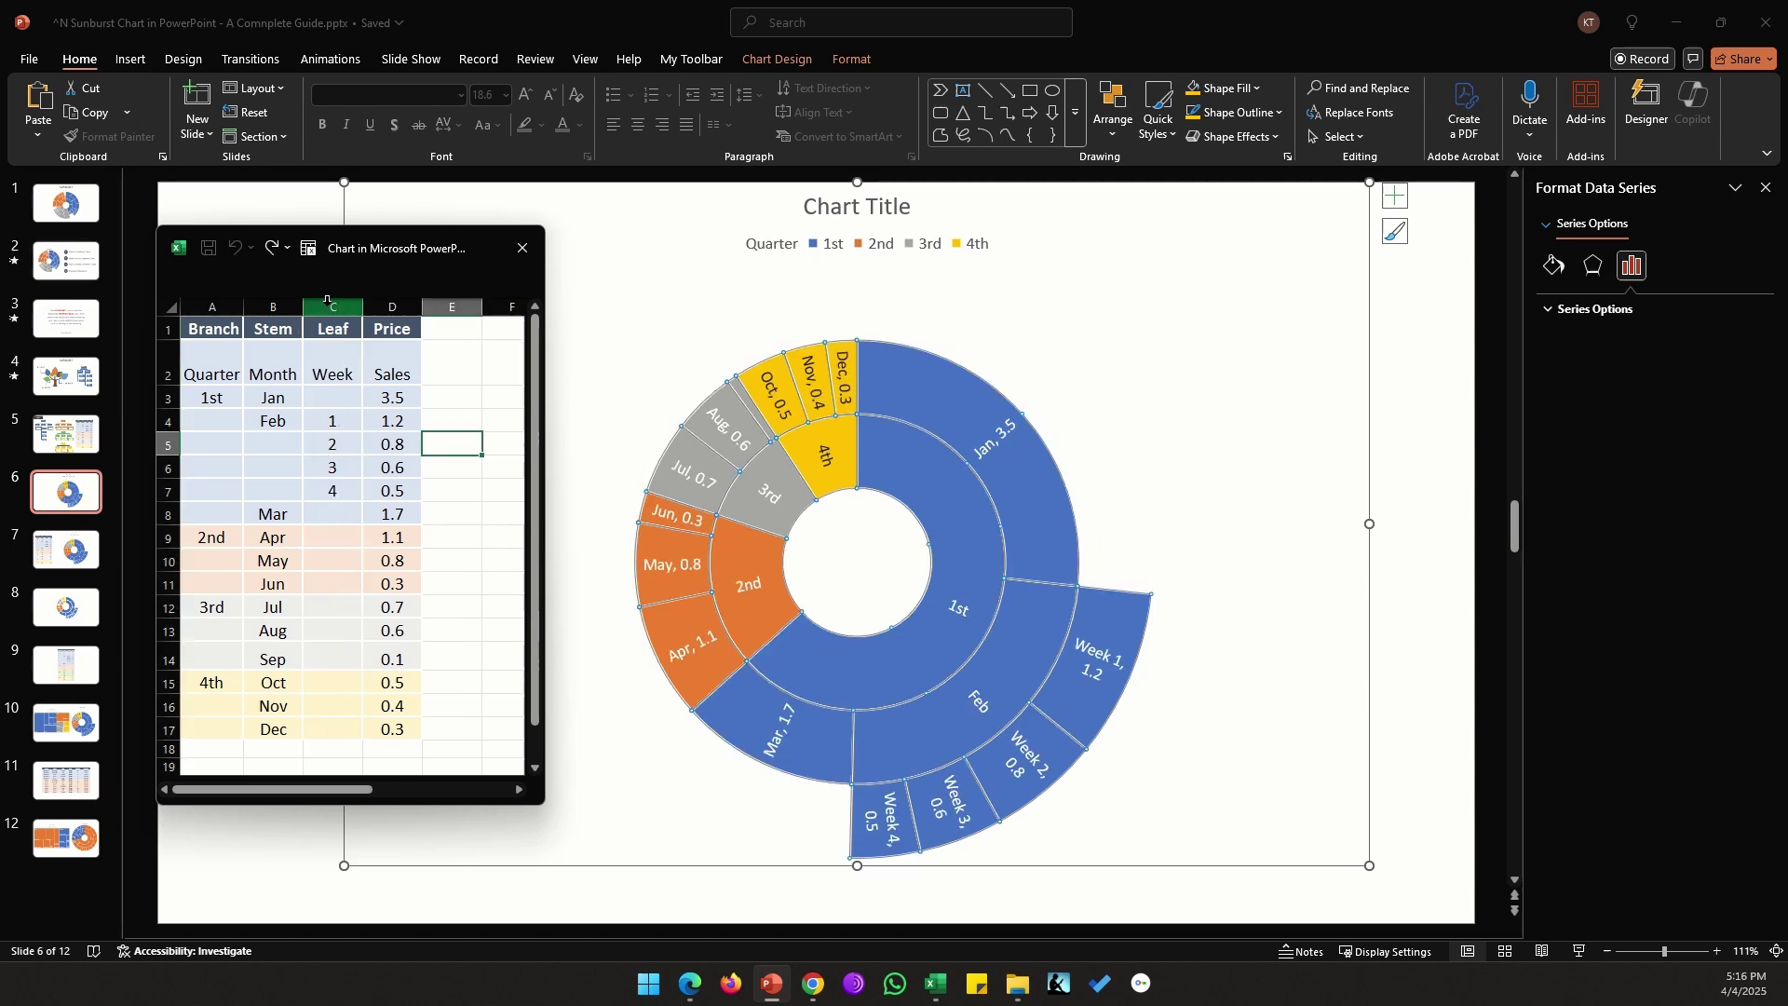
- Hide the Stem and Leaf columns B–C together, then close the data sheet
left_click_drag(326, 300, 290, 306)
right_click(293, 307)
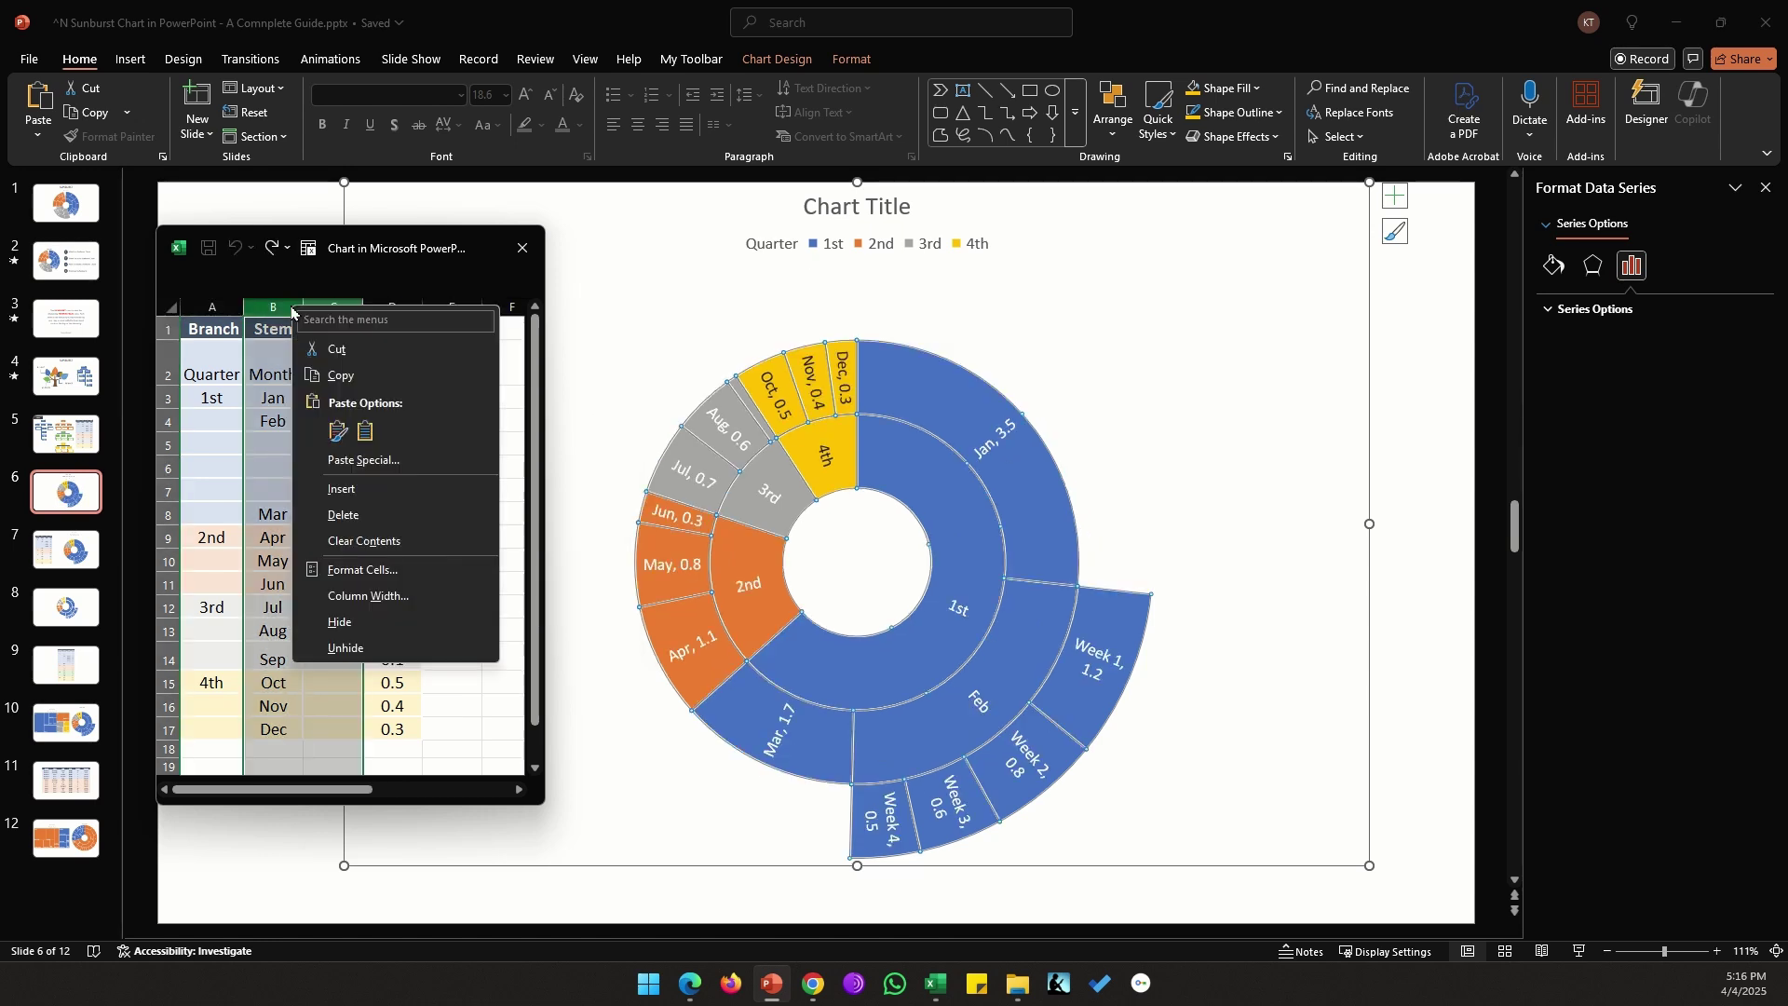
left_click(385, 622)
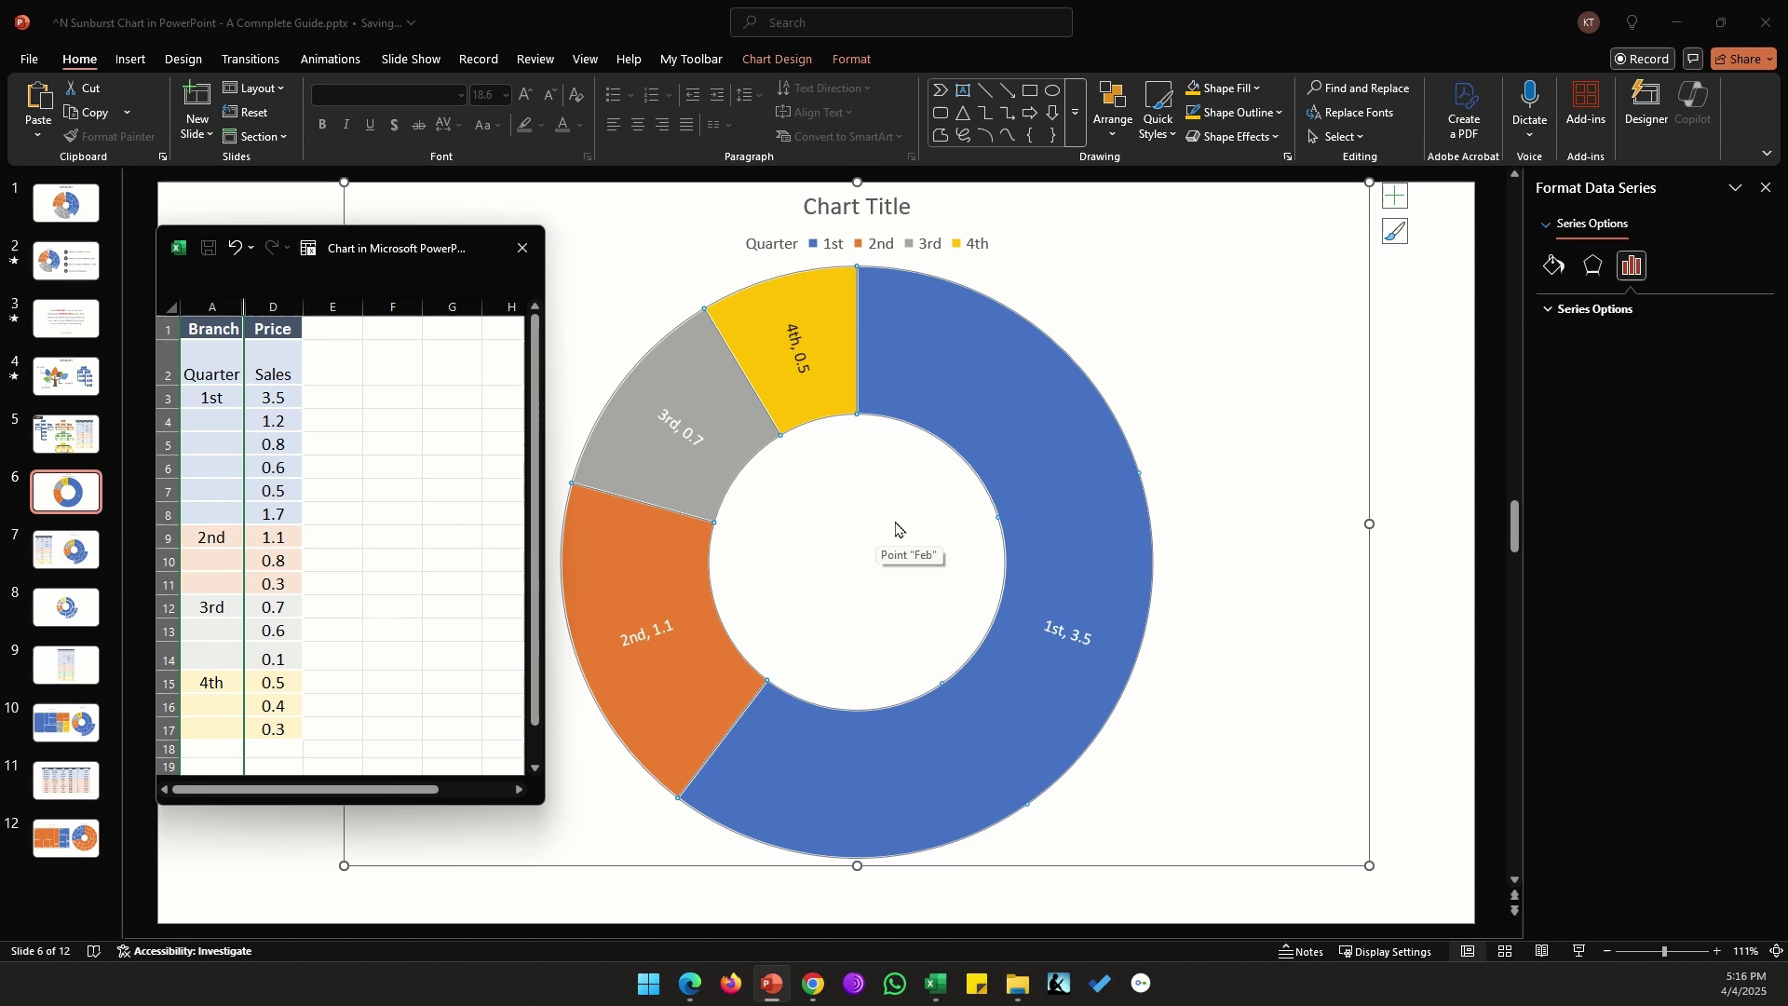
left_click(457, 555)
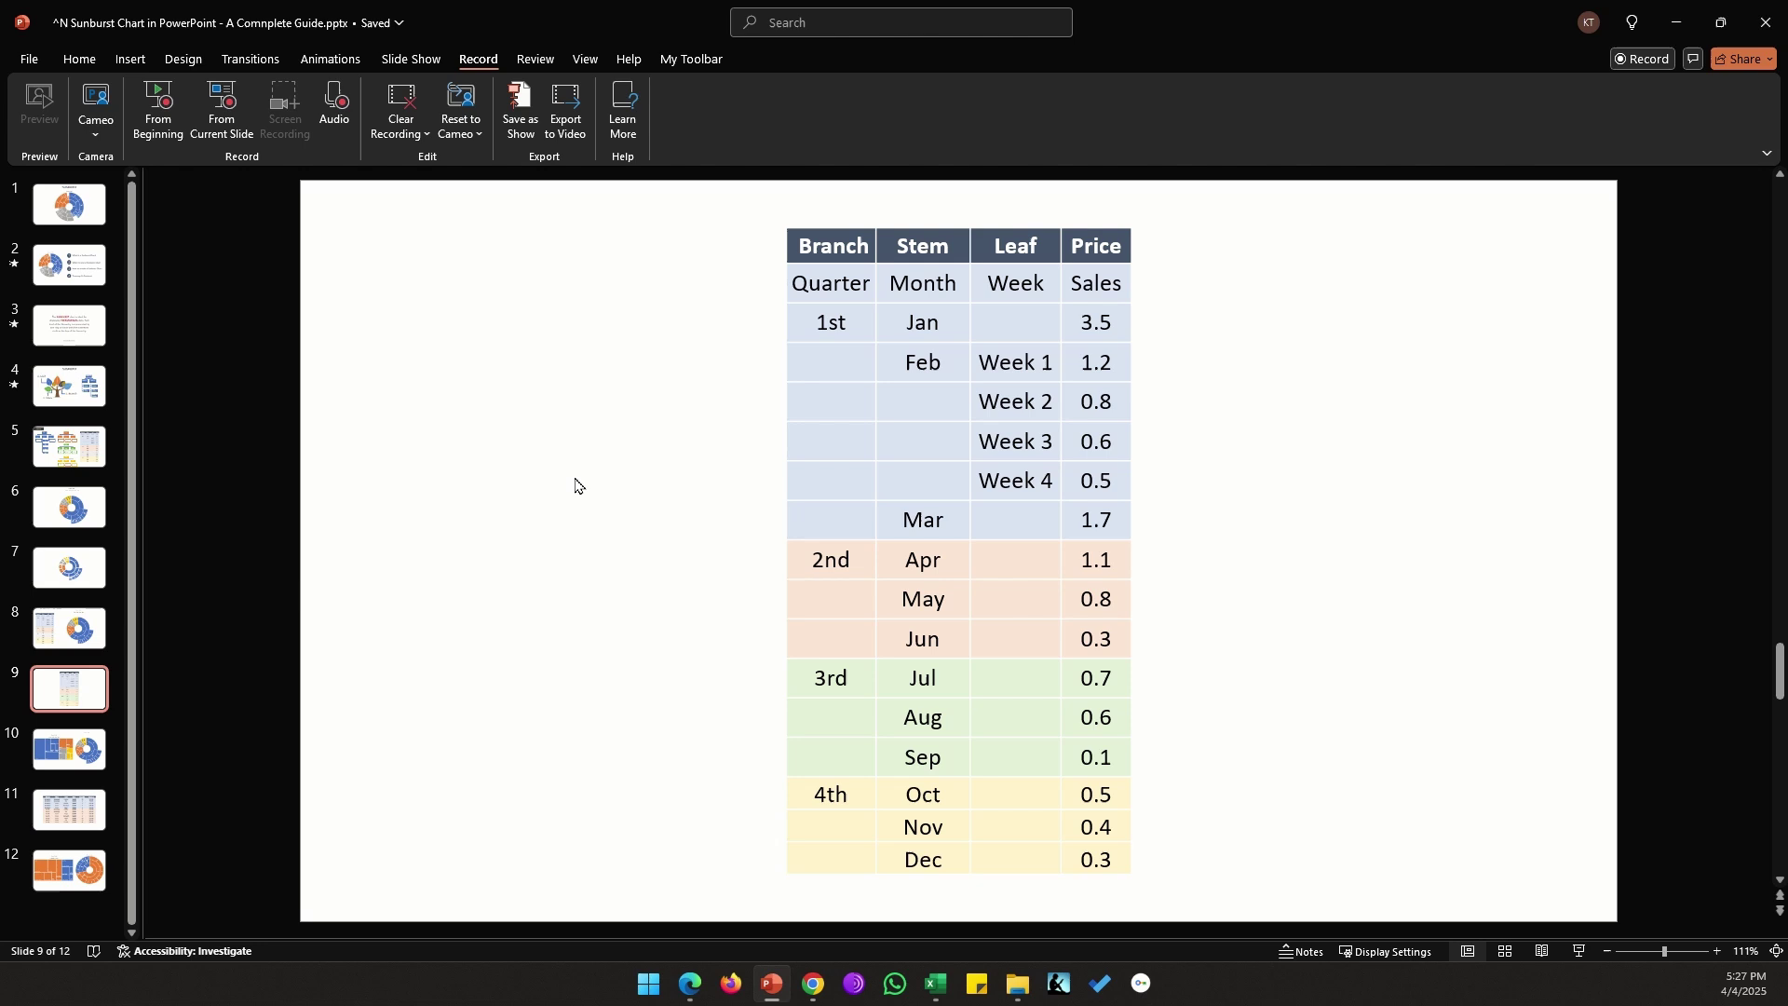
- Scroll down the slide pane to slide 10's treemap and sunburst pair
scroll(576, 485, "down", 1)
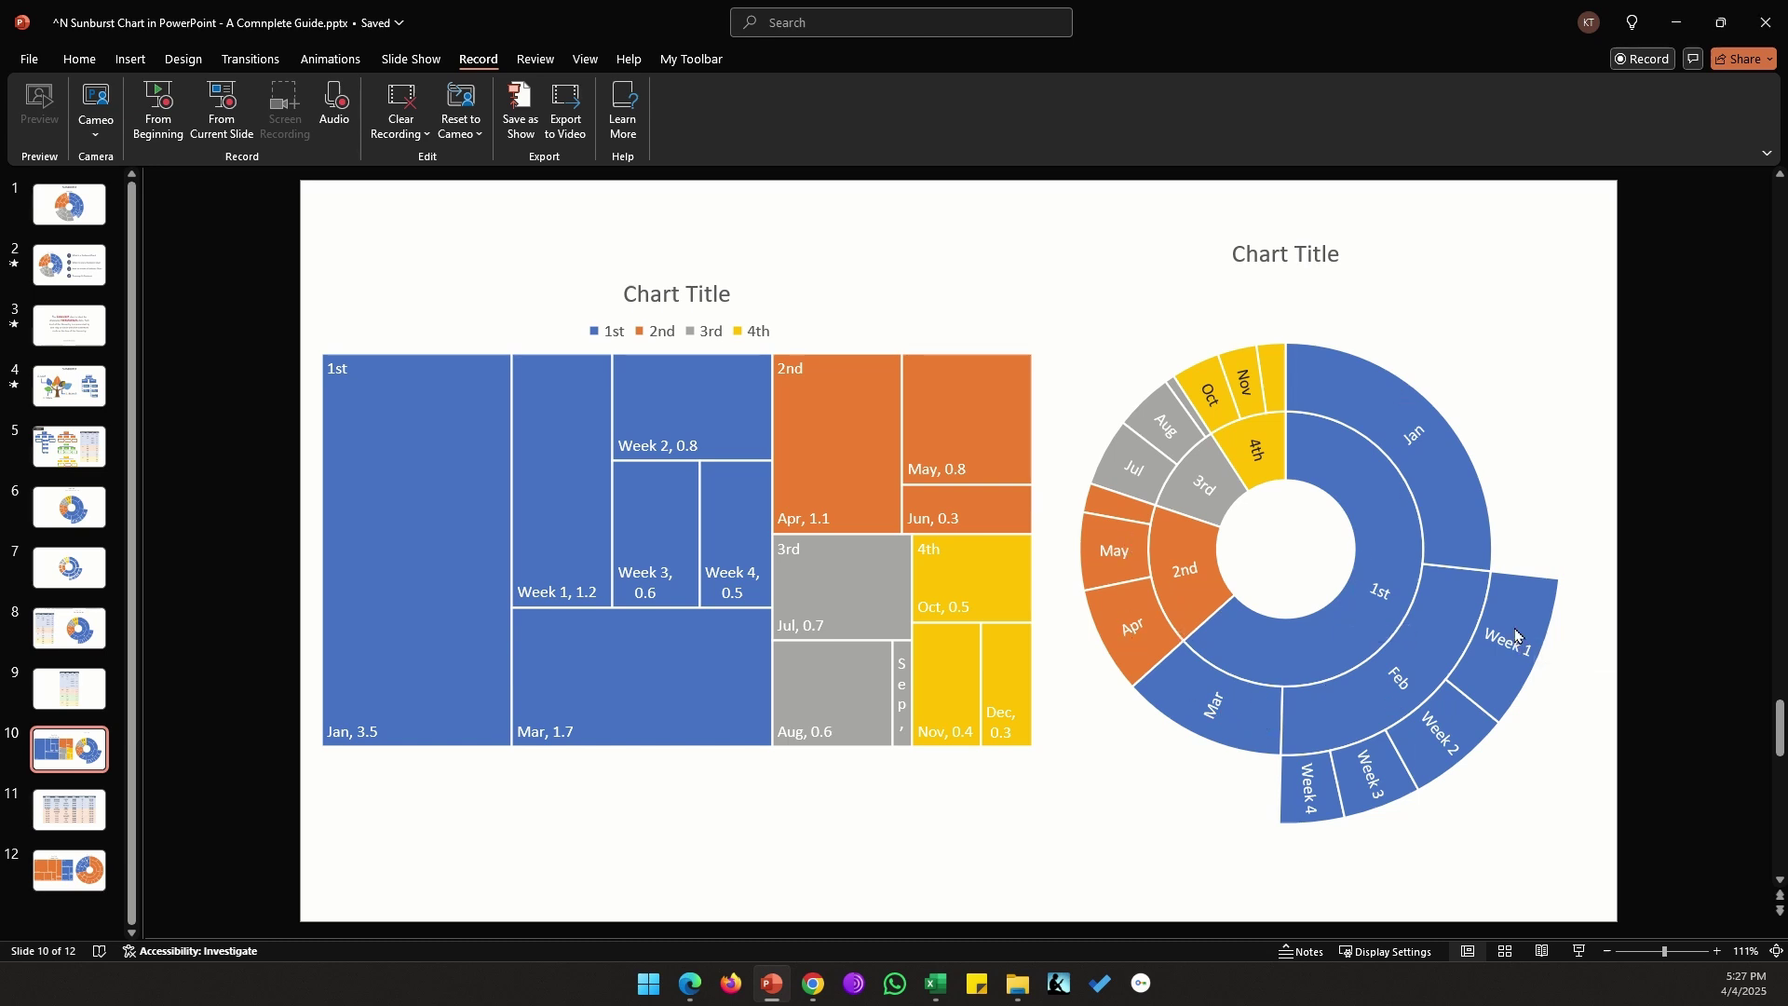
mouse_move(1515, 631)
mouse_move(1379, 622)
mouse_move(399, 420)
mouse_move(692, 410)
mouse_move(416, 694)
mouse_move(455, 672)
mouse_move(433, 510)
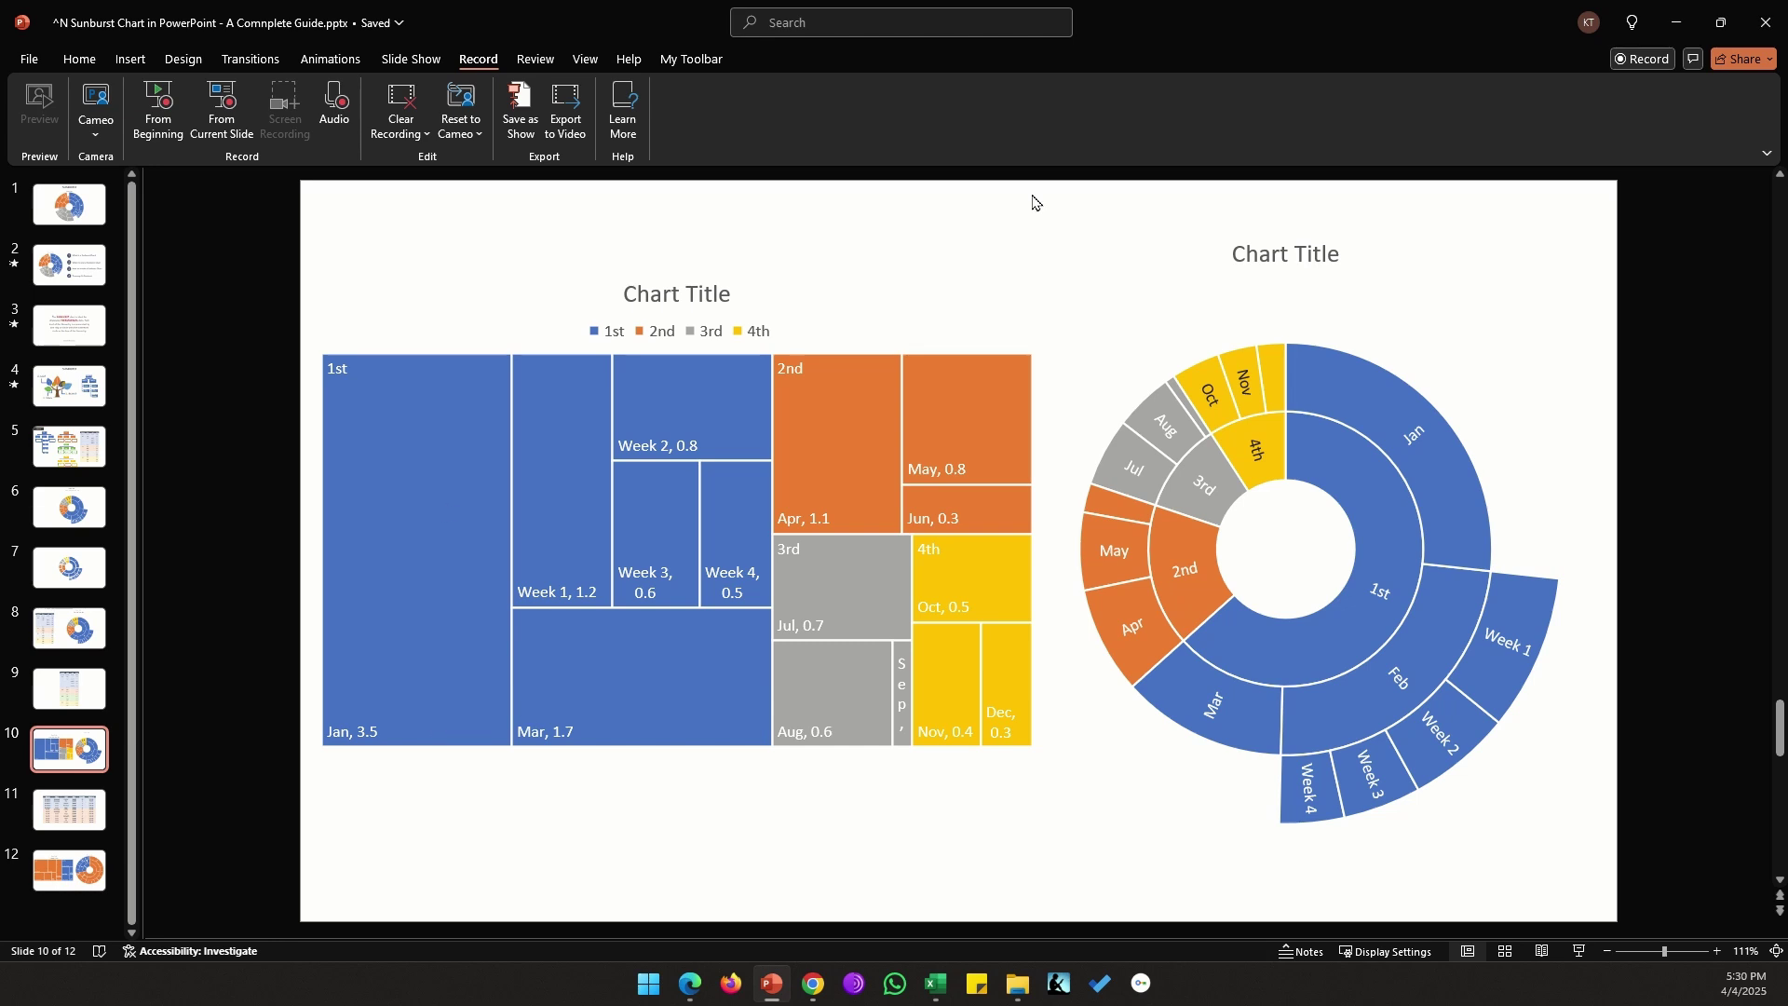
- Inspect slide 11's menu table and its Leaf column from Coffee to Cookie, then reach slide 12
scroll(1033, 202, "down", 1)
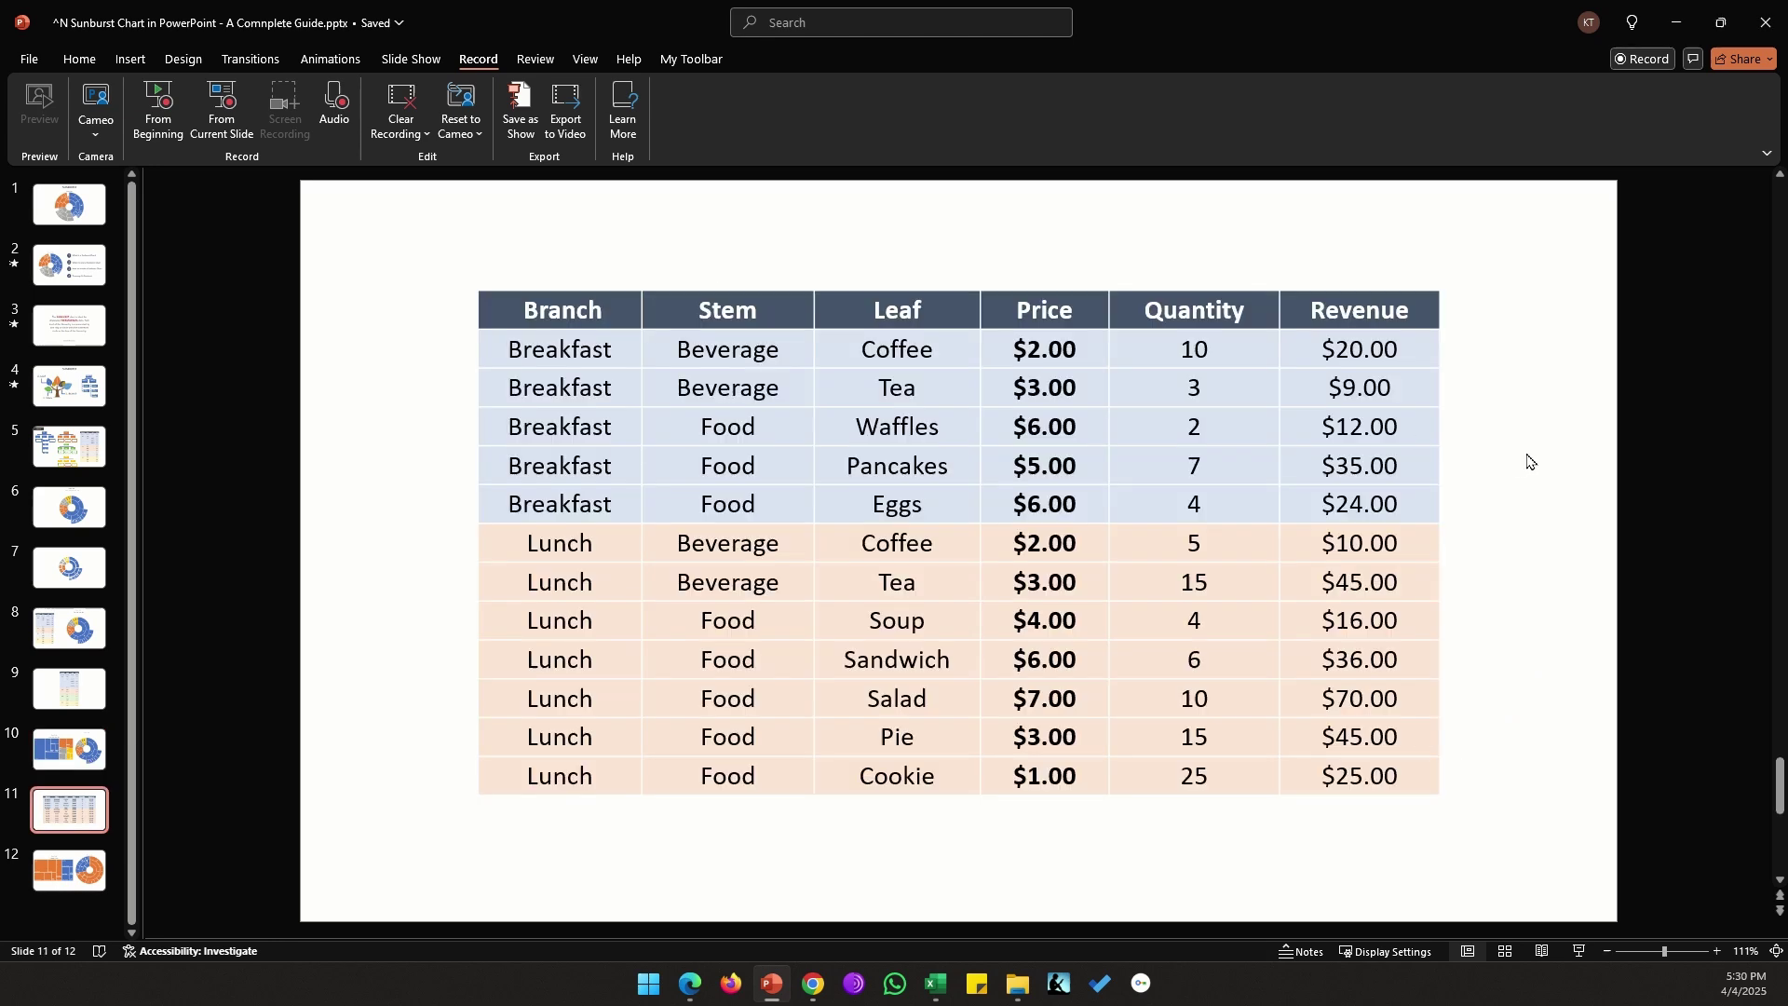
left_click_drag(1497, 826, 367, 255)
left_click(391, 279)
left_click_drag(846, 351, 888, 773)
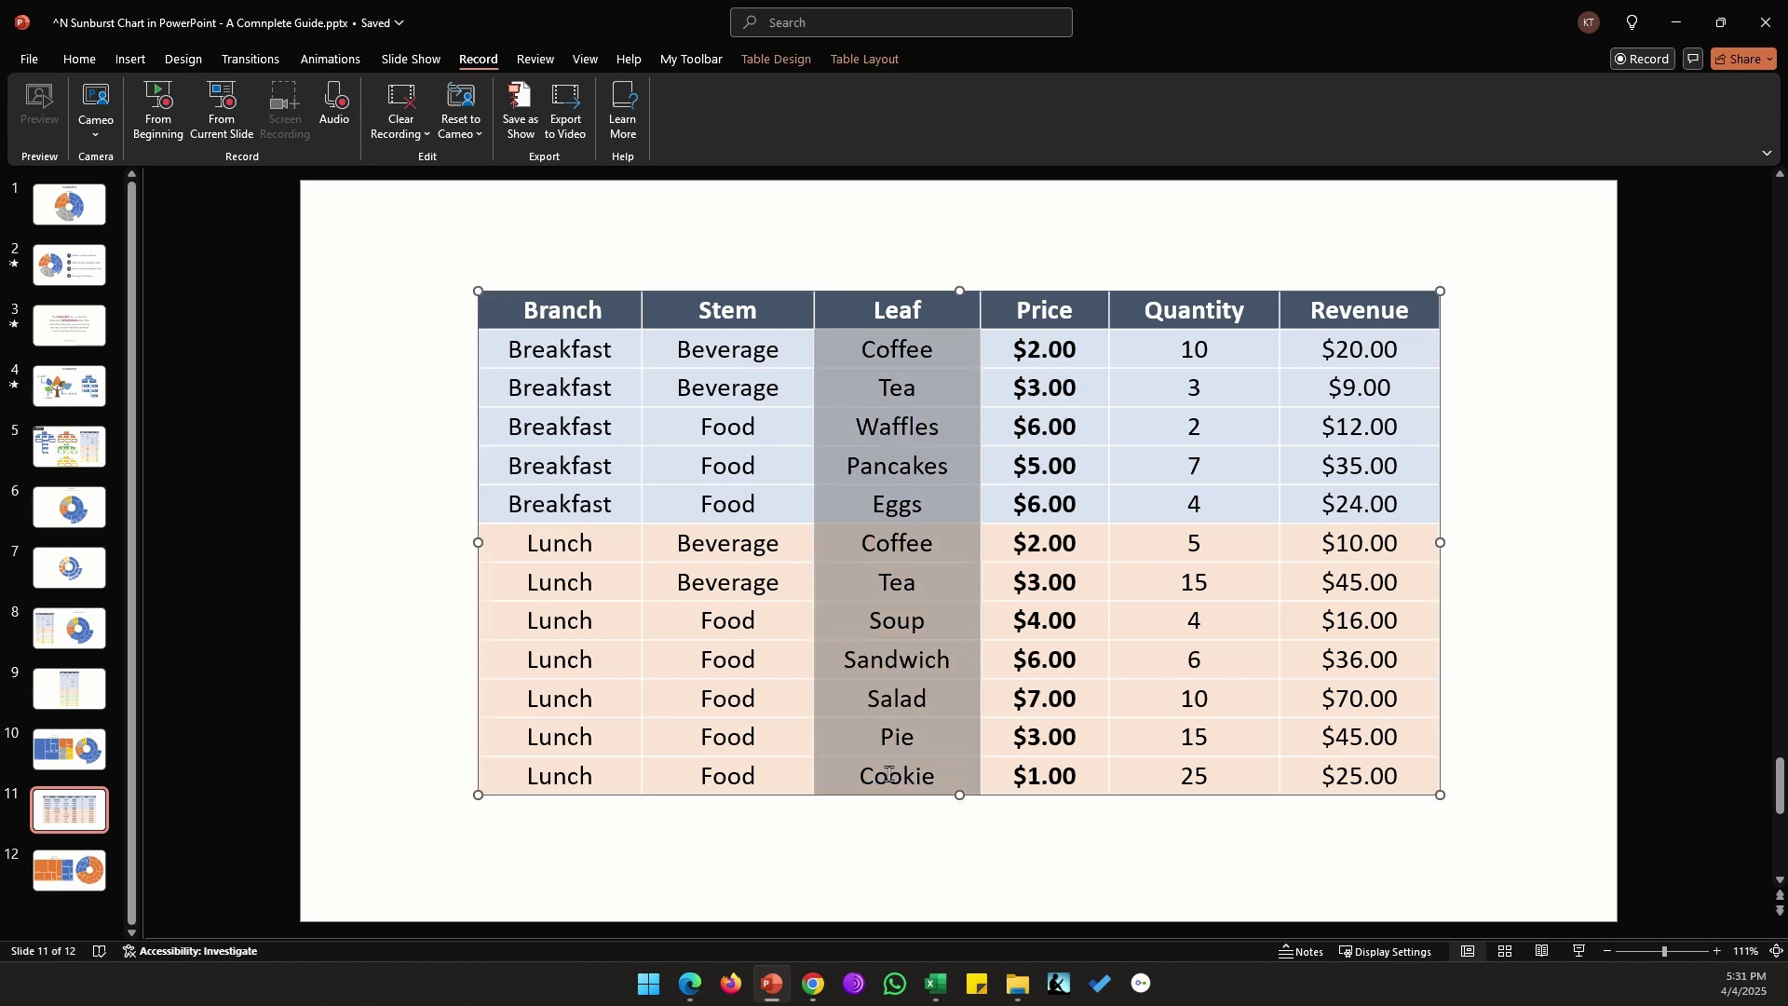
left_click(869, 864)
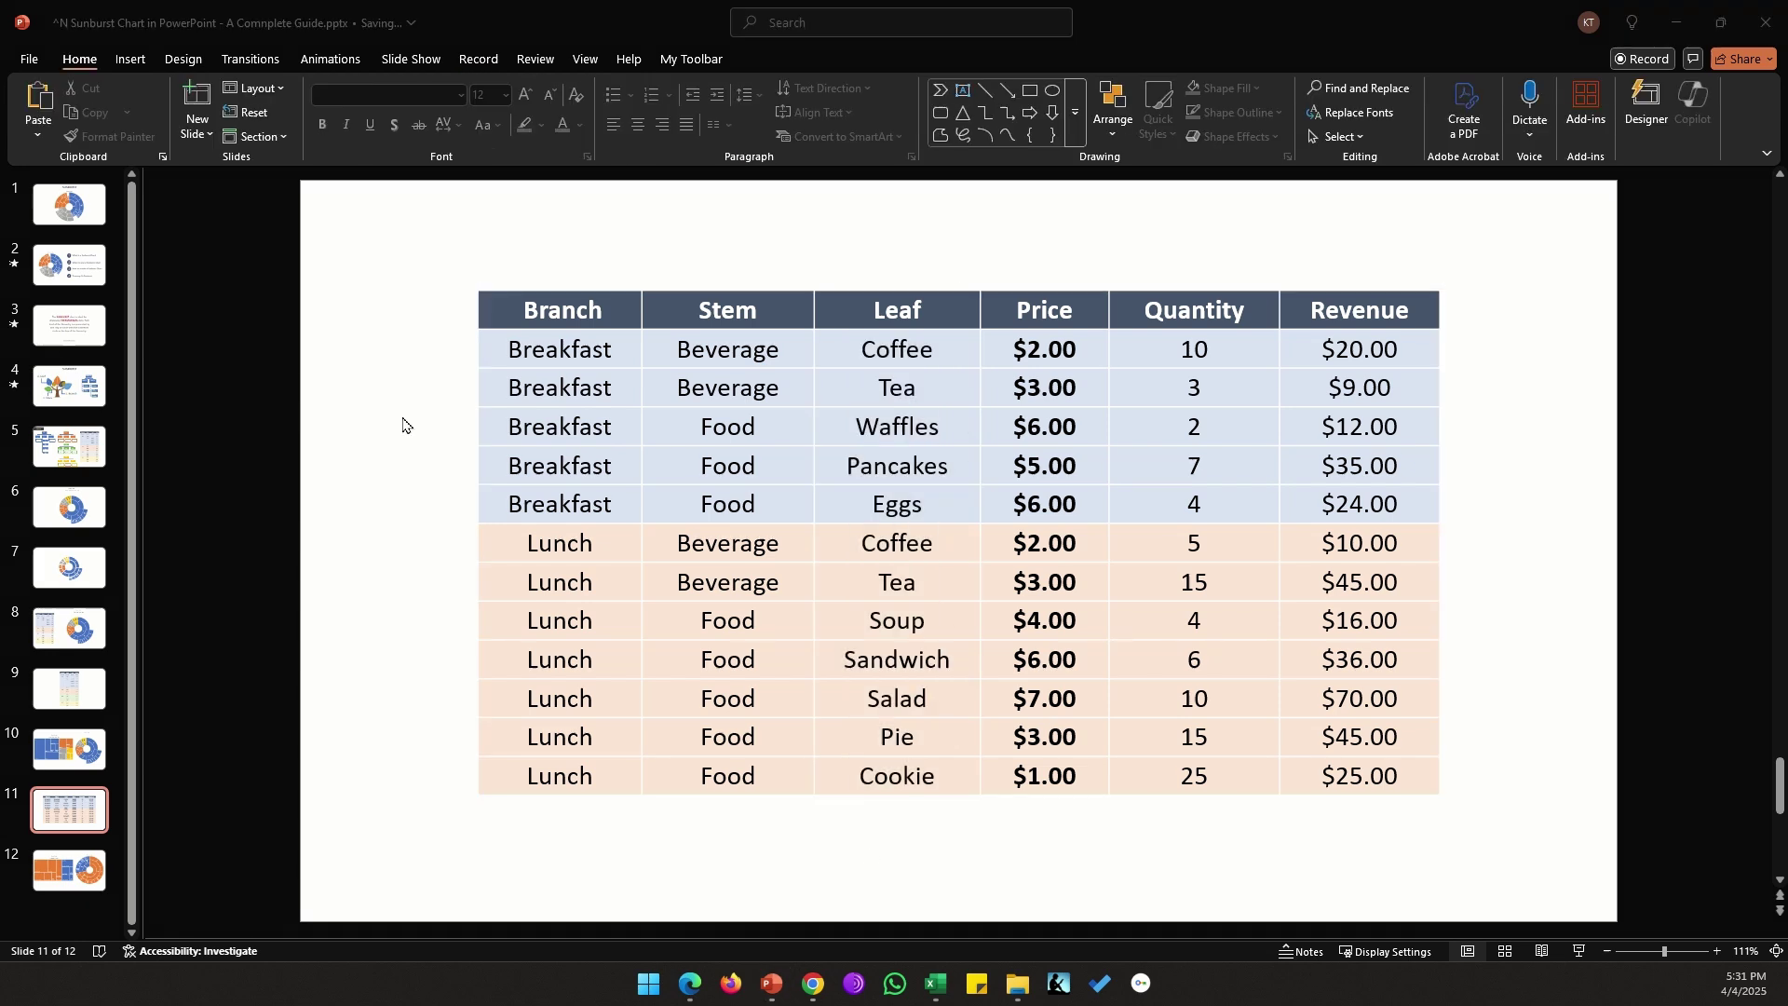
scroll(594, 403, "down", 1)
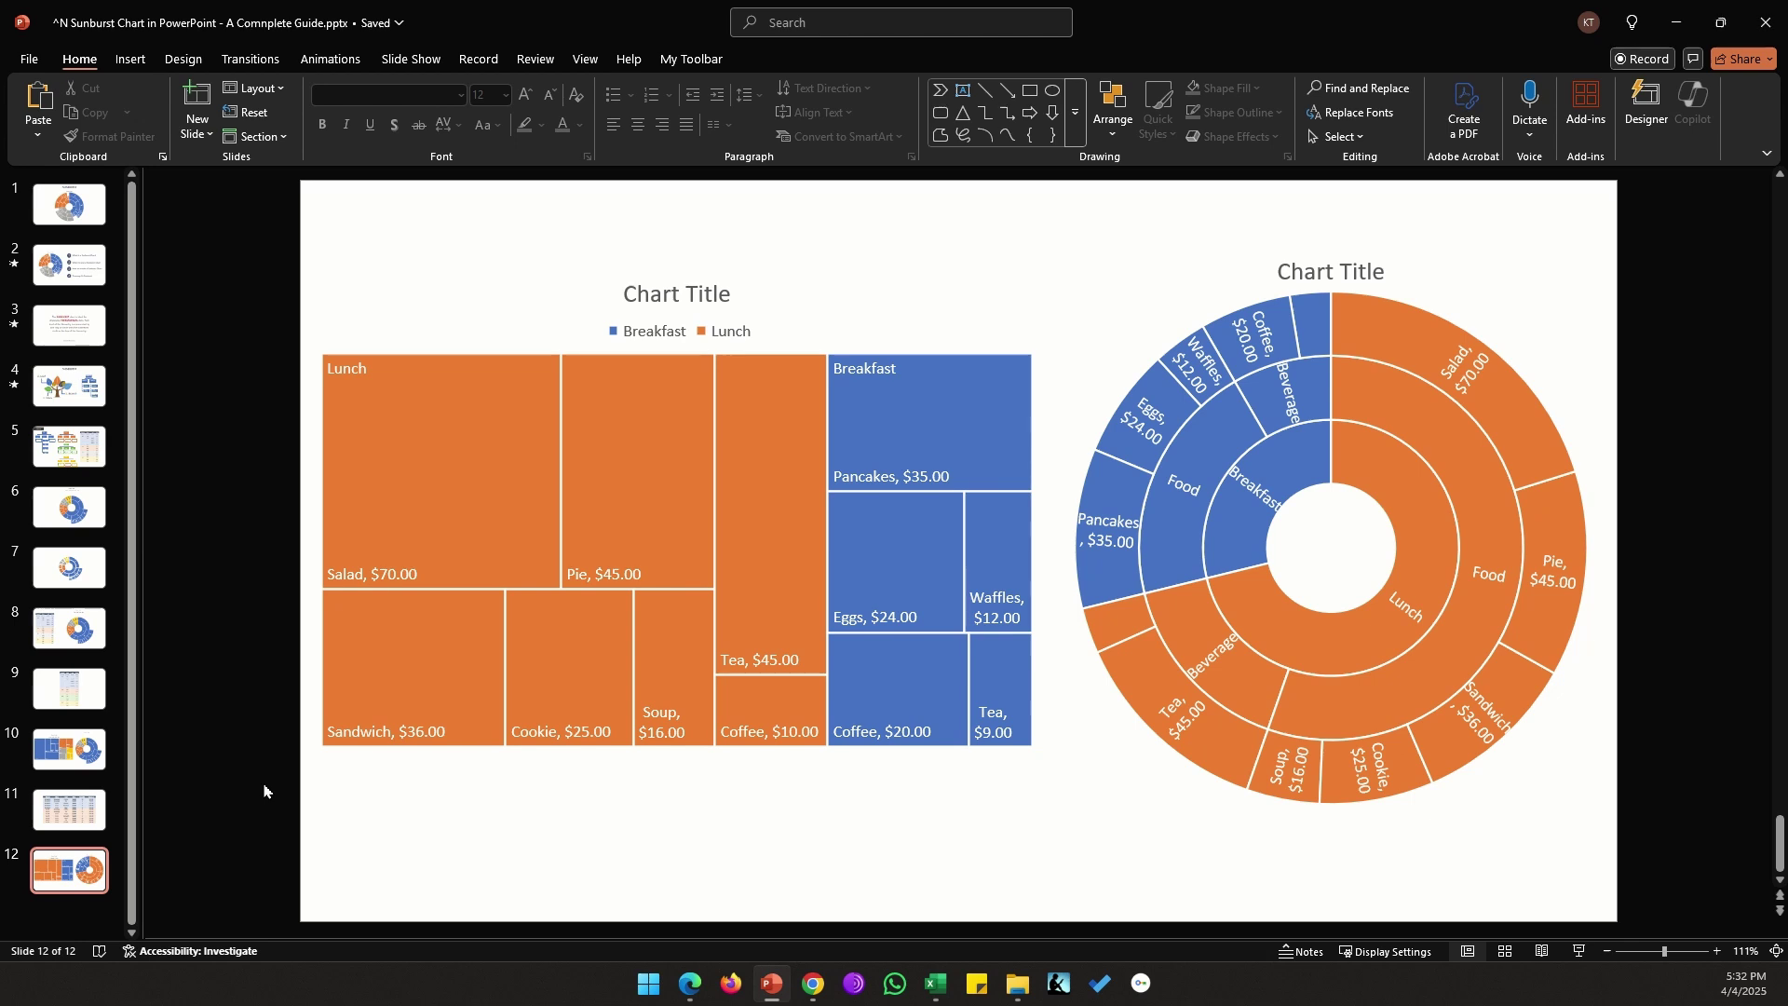
scroll(263, 790, "up", 1)
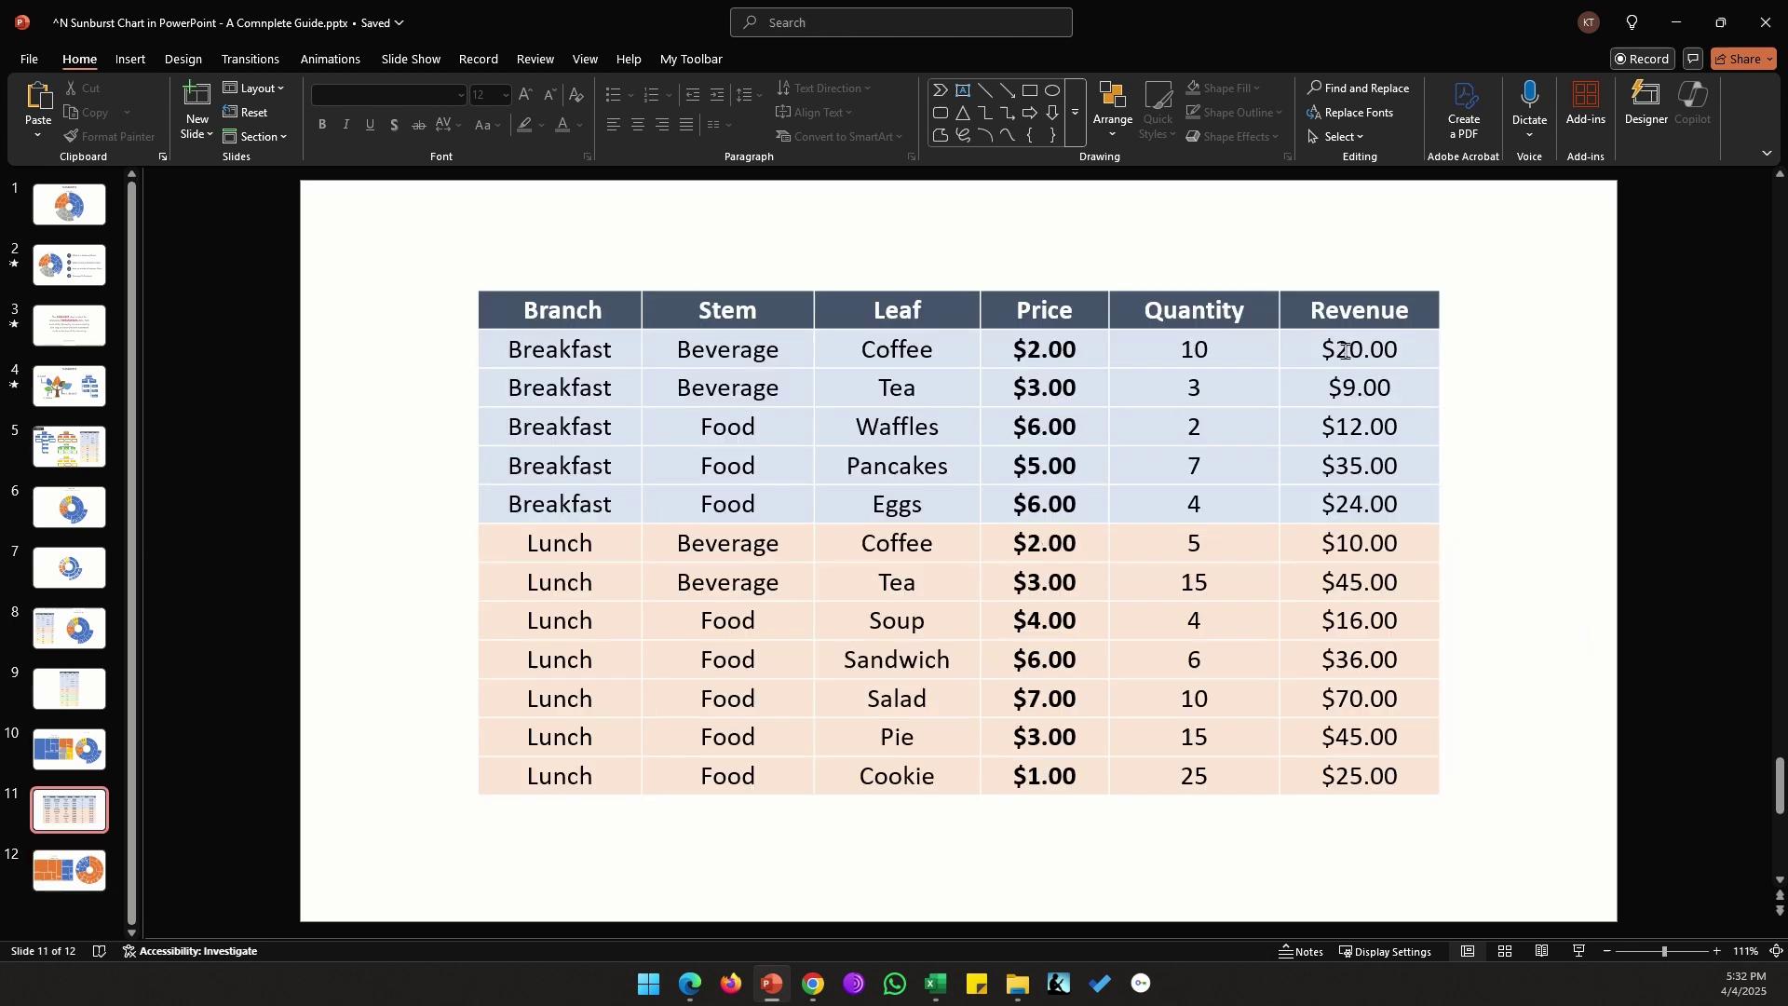
left_click_drag(1346, 350, 1346, 776)
left_click(1054, 349)
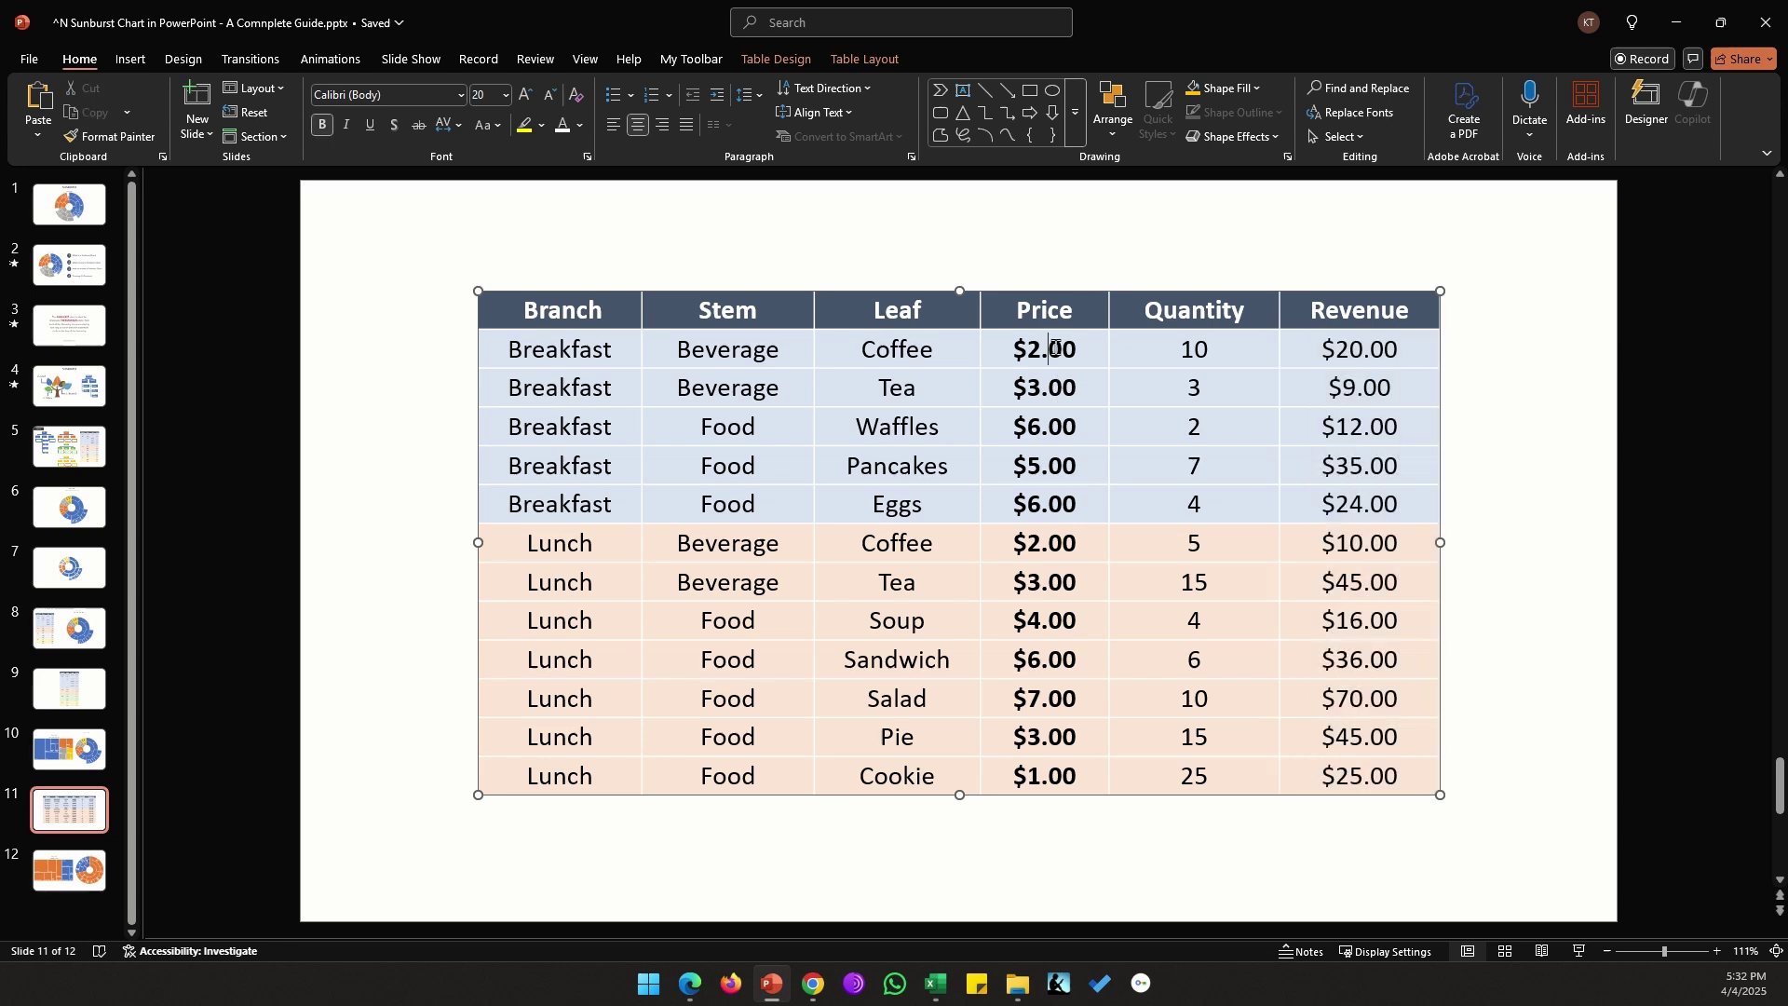
left_click_drag(1053, 348, 1045, 782)
scroll(232, 503, "down", 1)
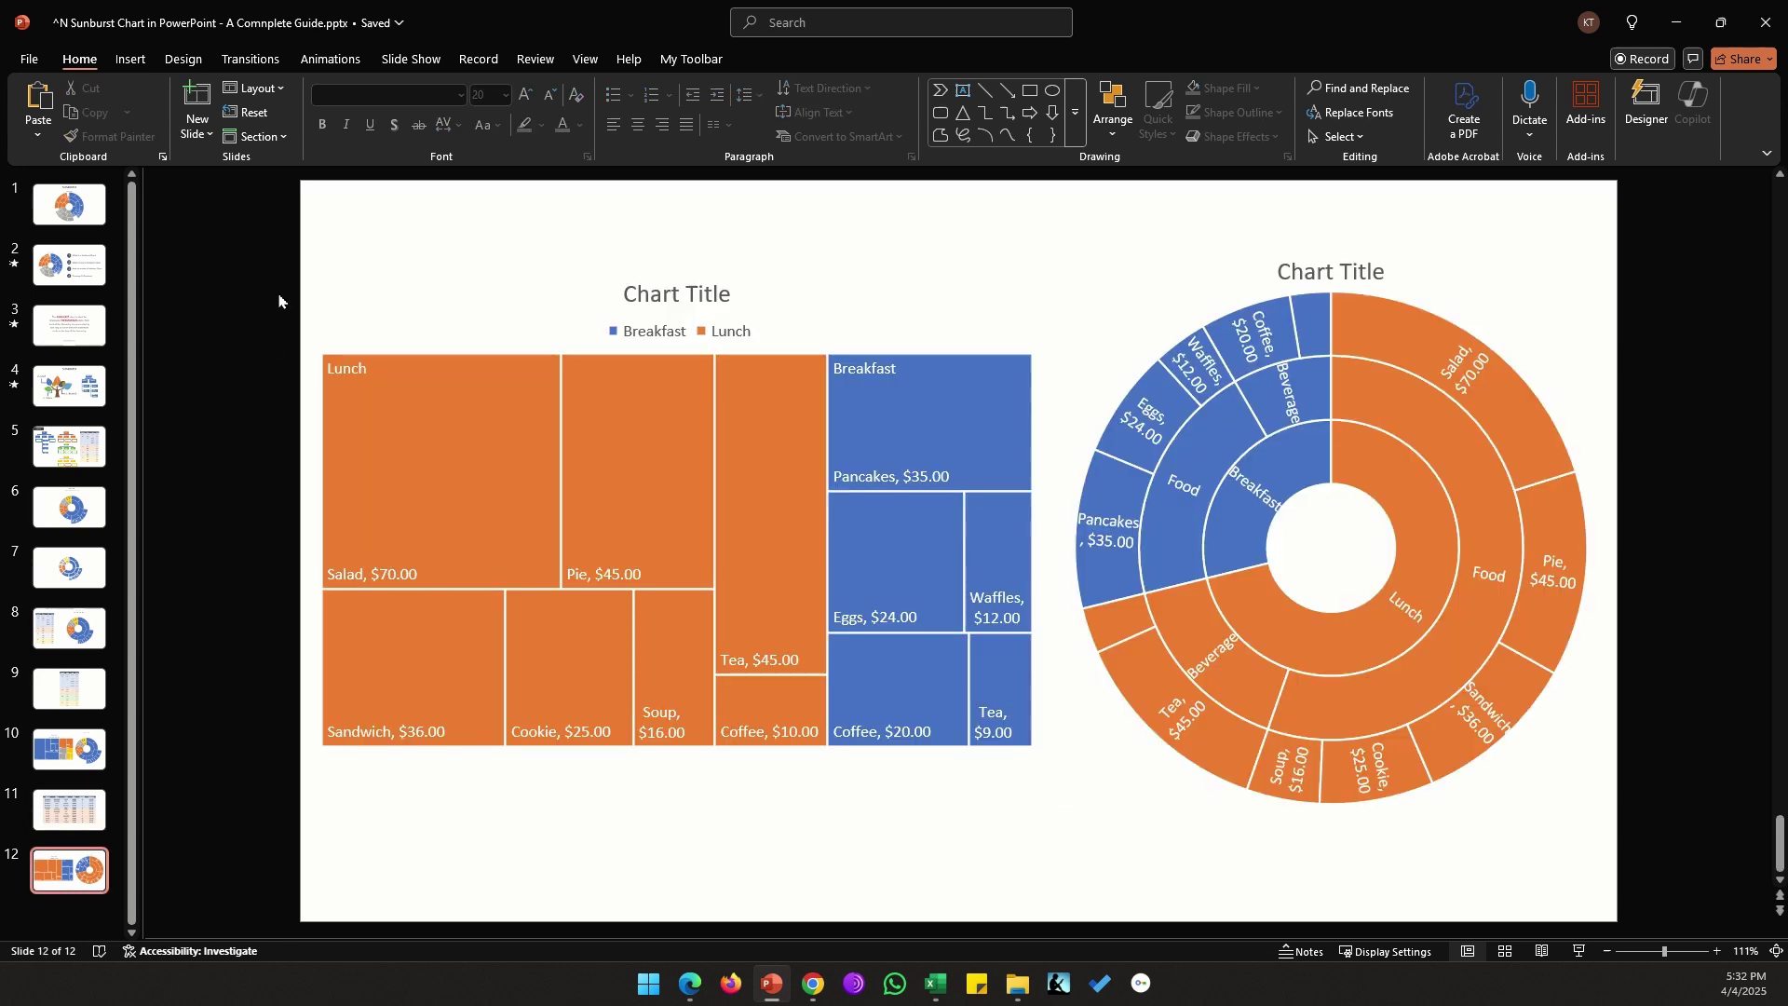
left_click_drag(270, 267, 268, 588)
left_click(384, 355)
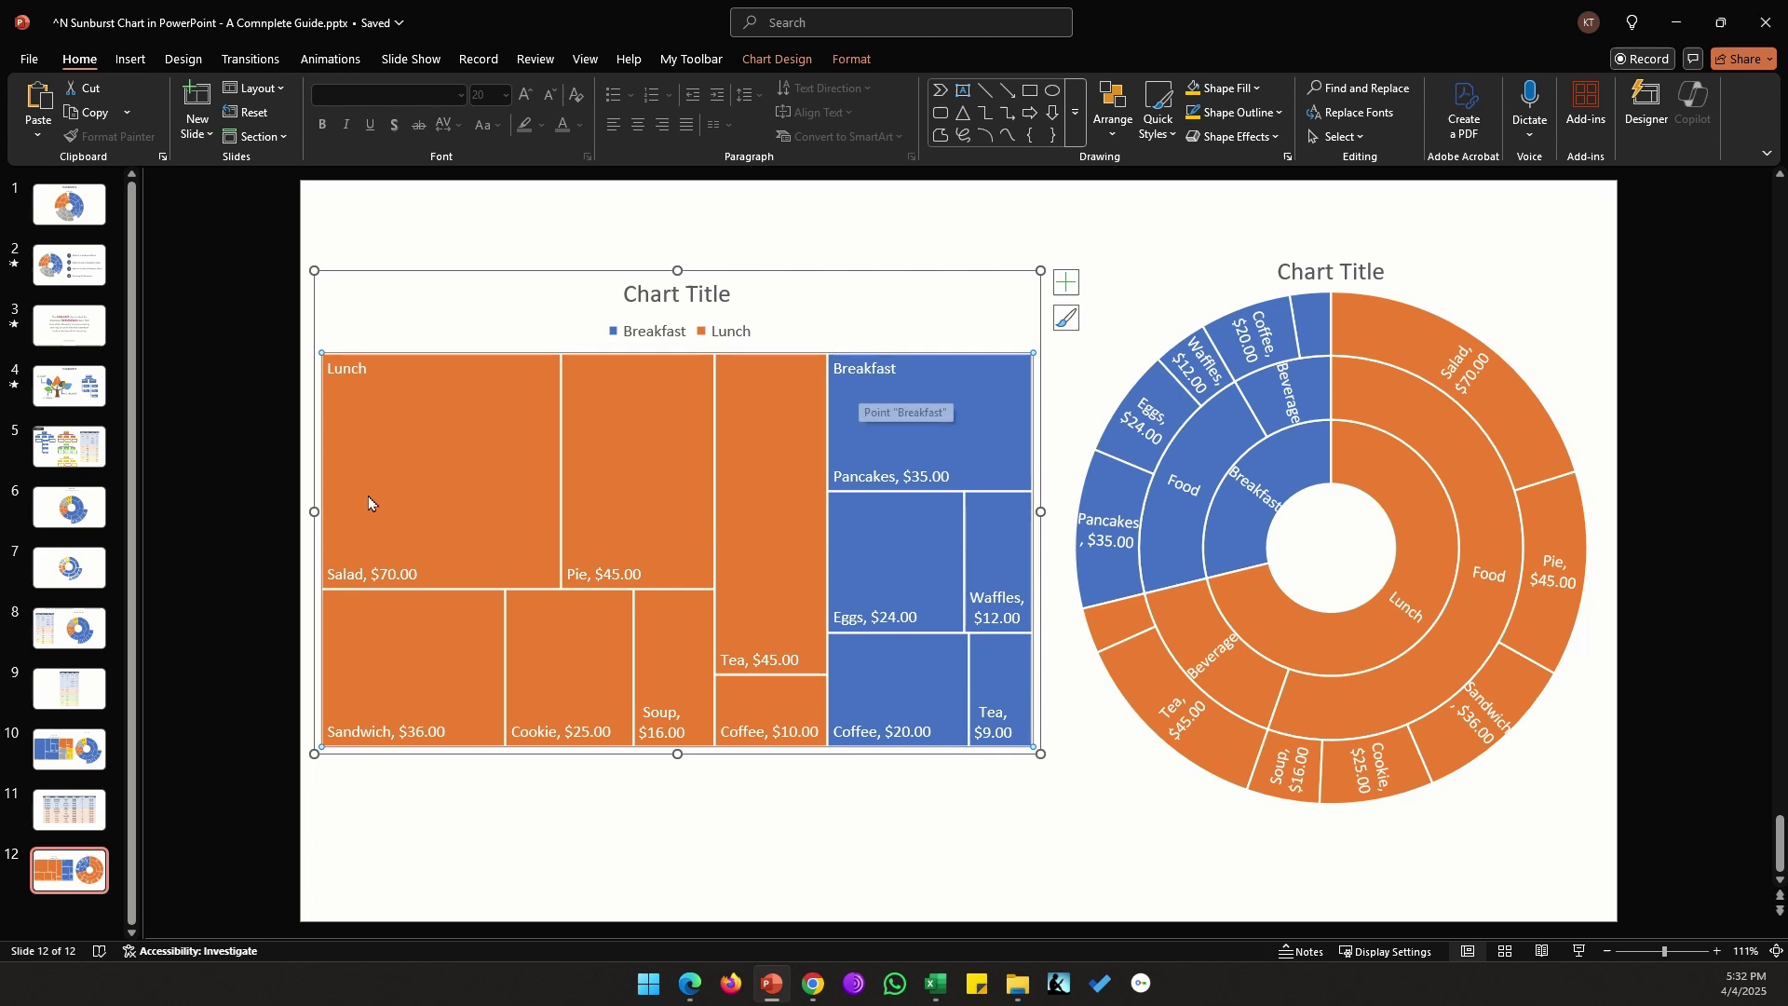
key("Escape")
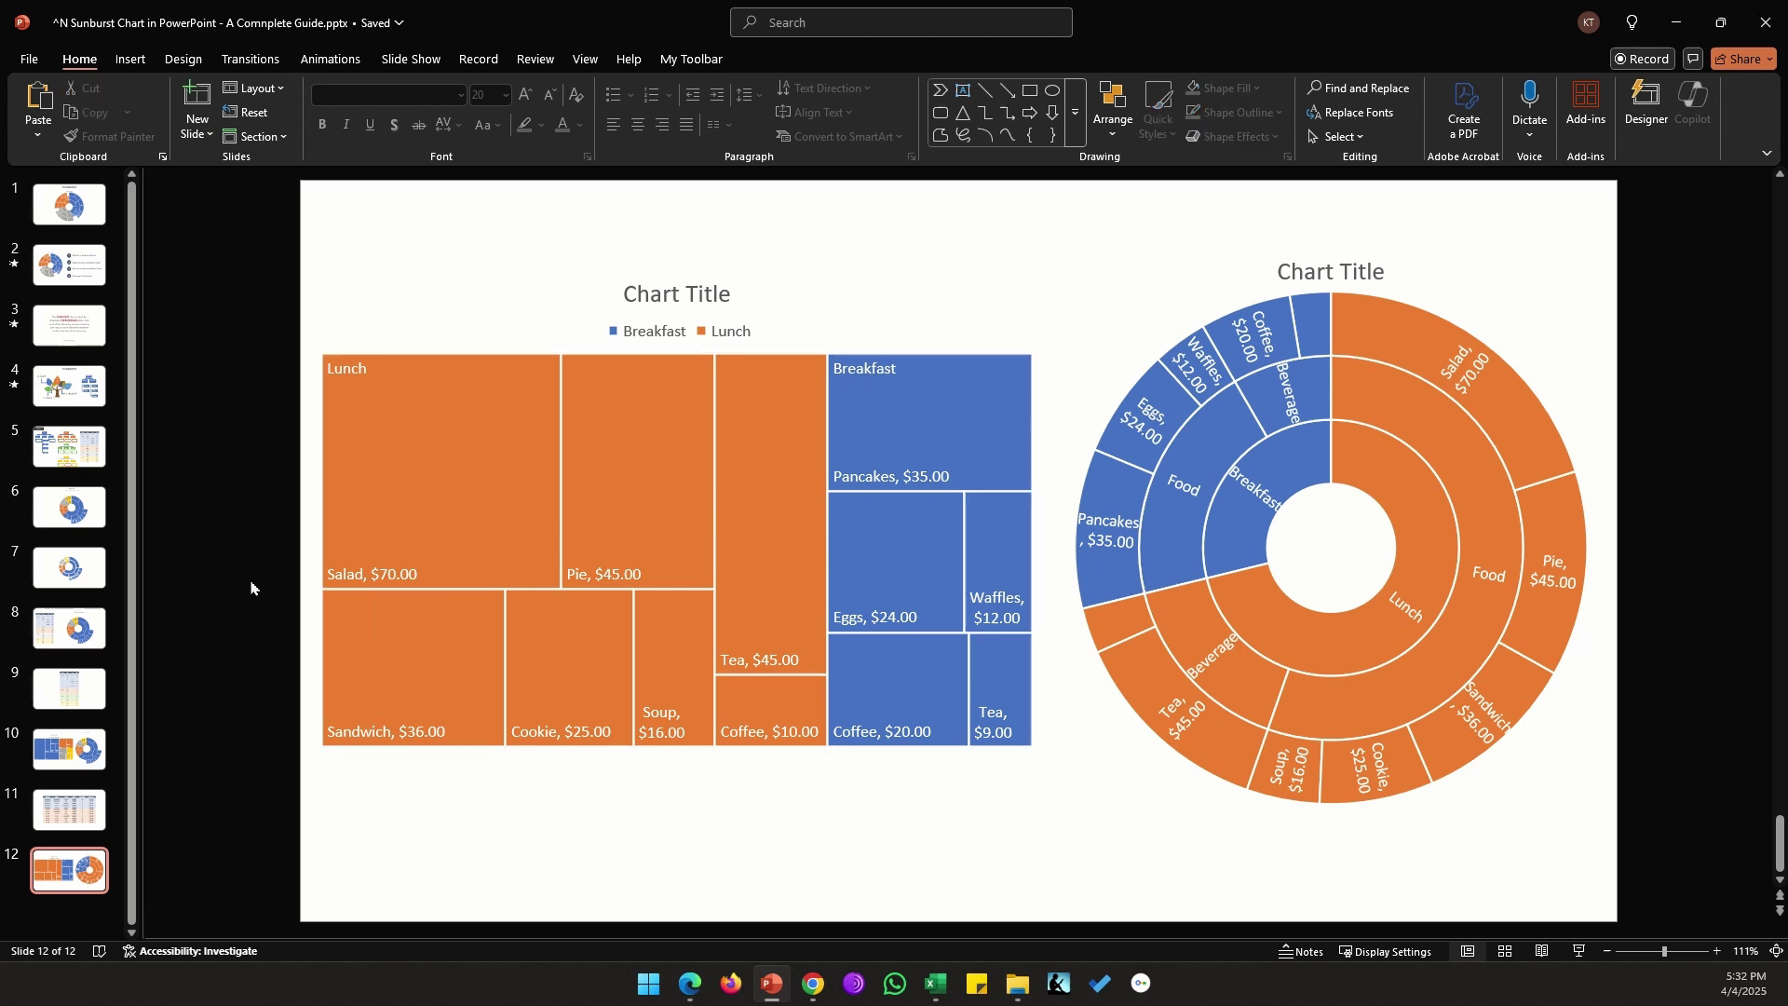
mouse_move(999, 699)
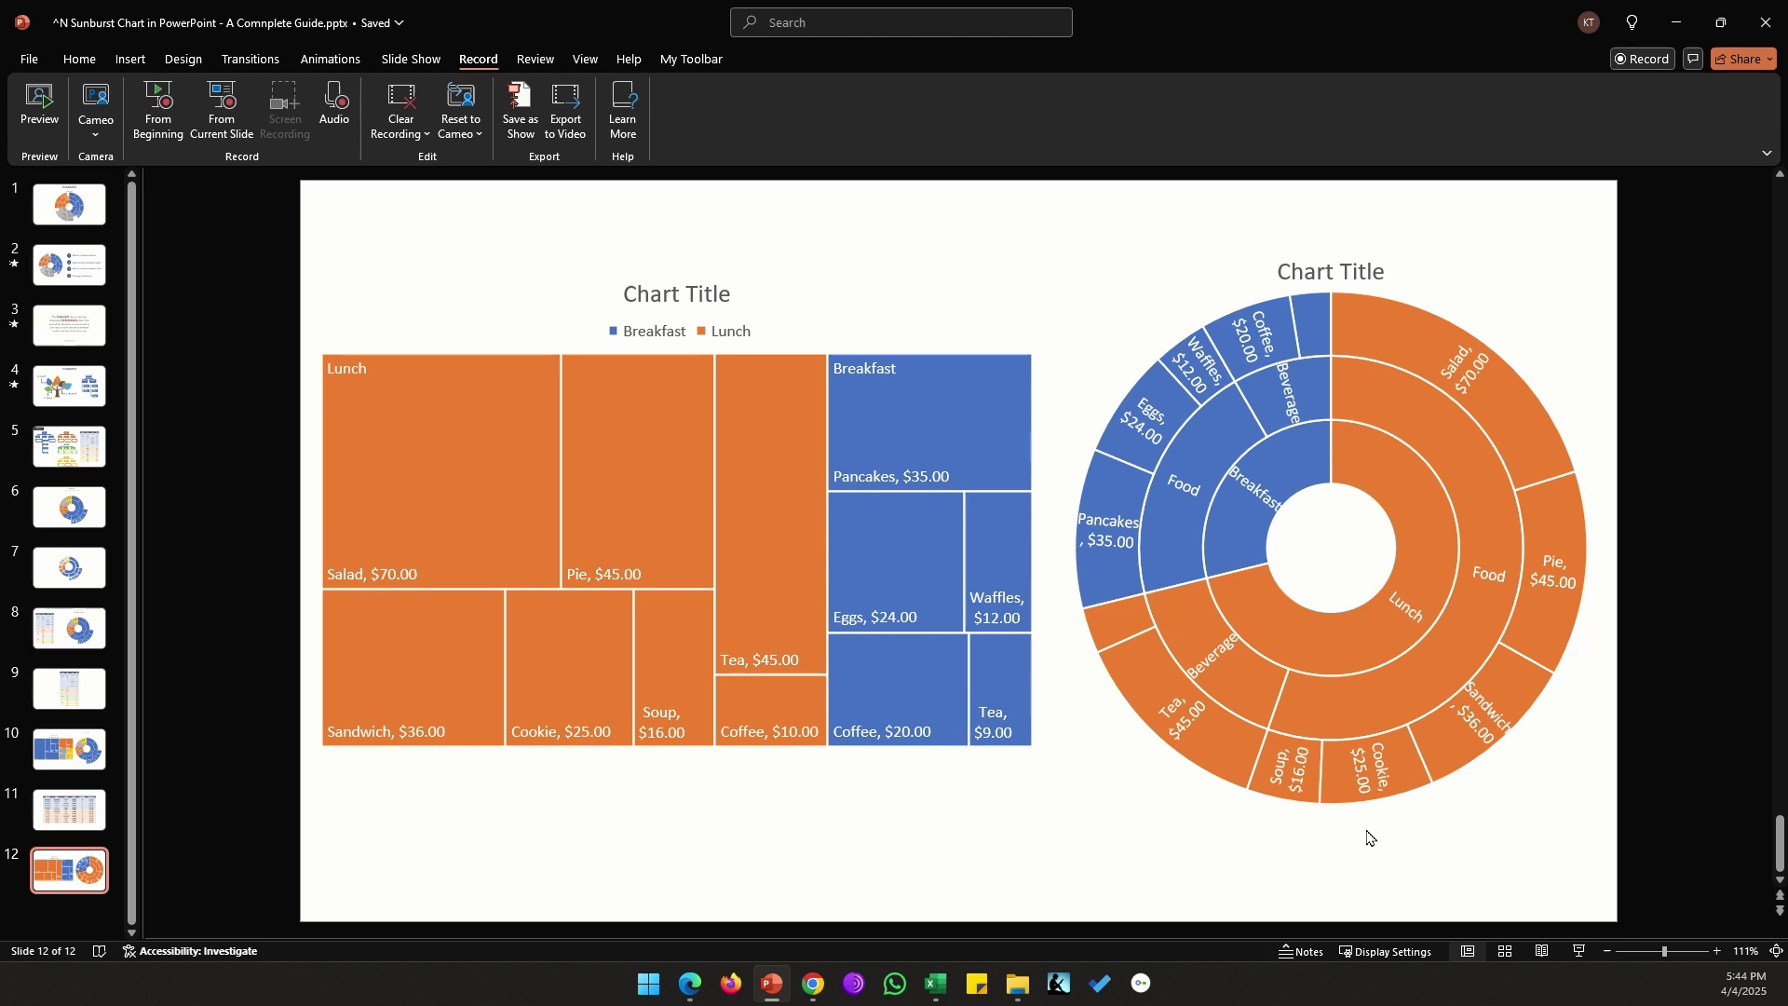
mouse_move(401, 522)
mouse_move(1526, 444)
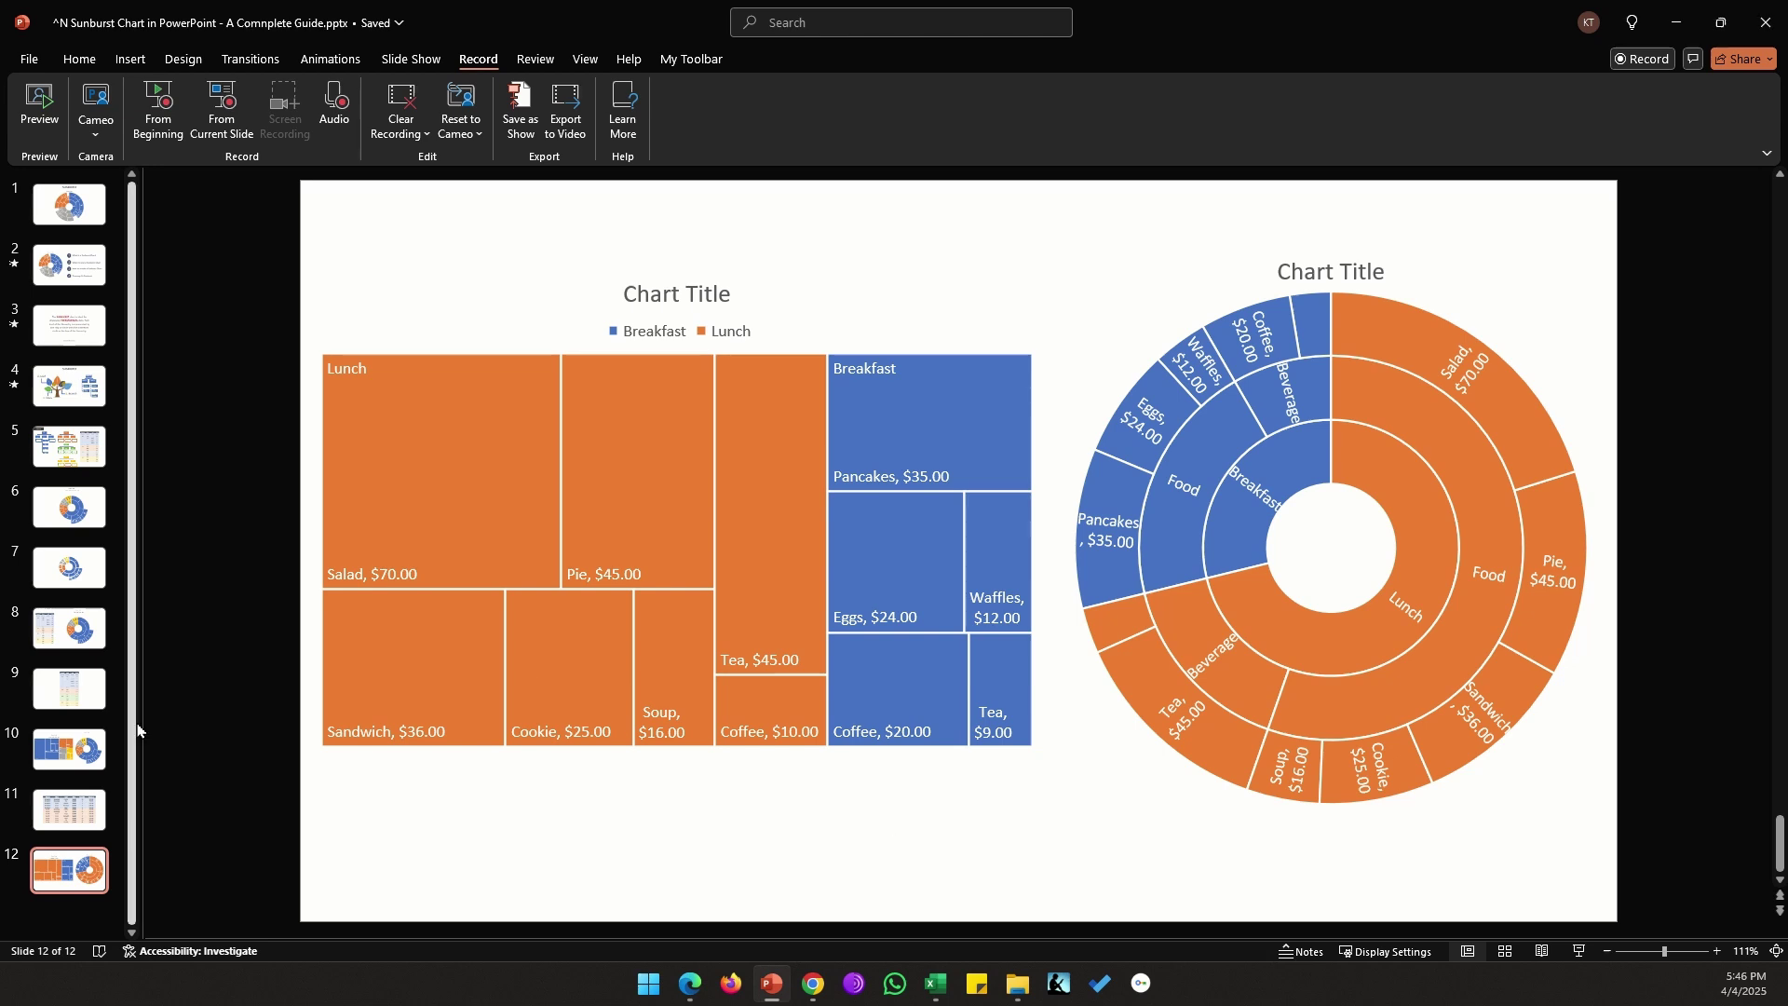
left_click(67, 705)
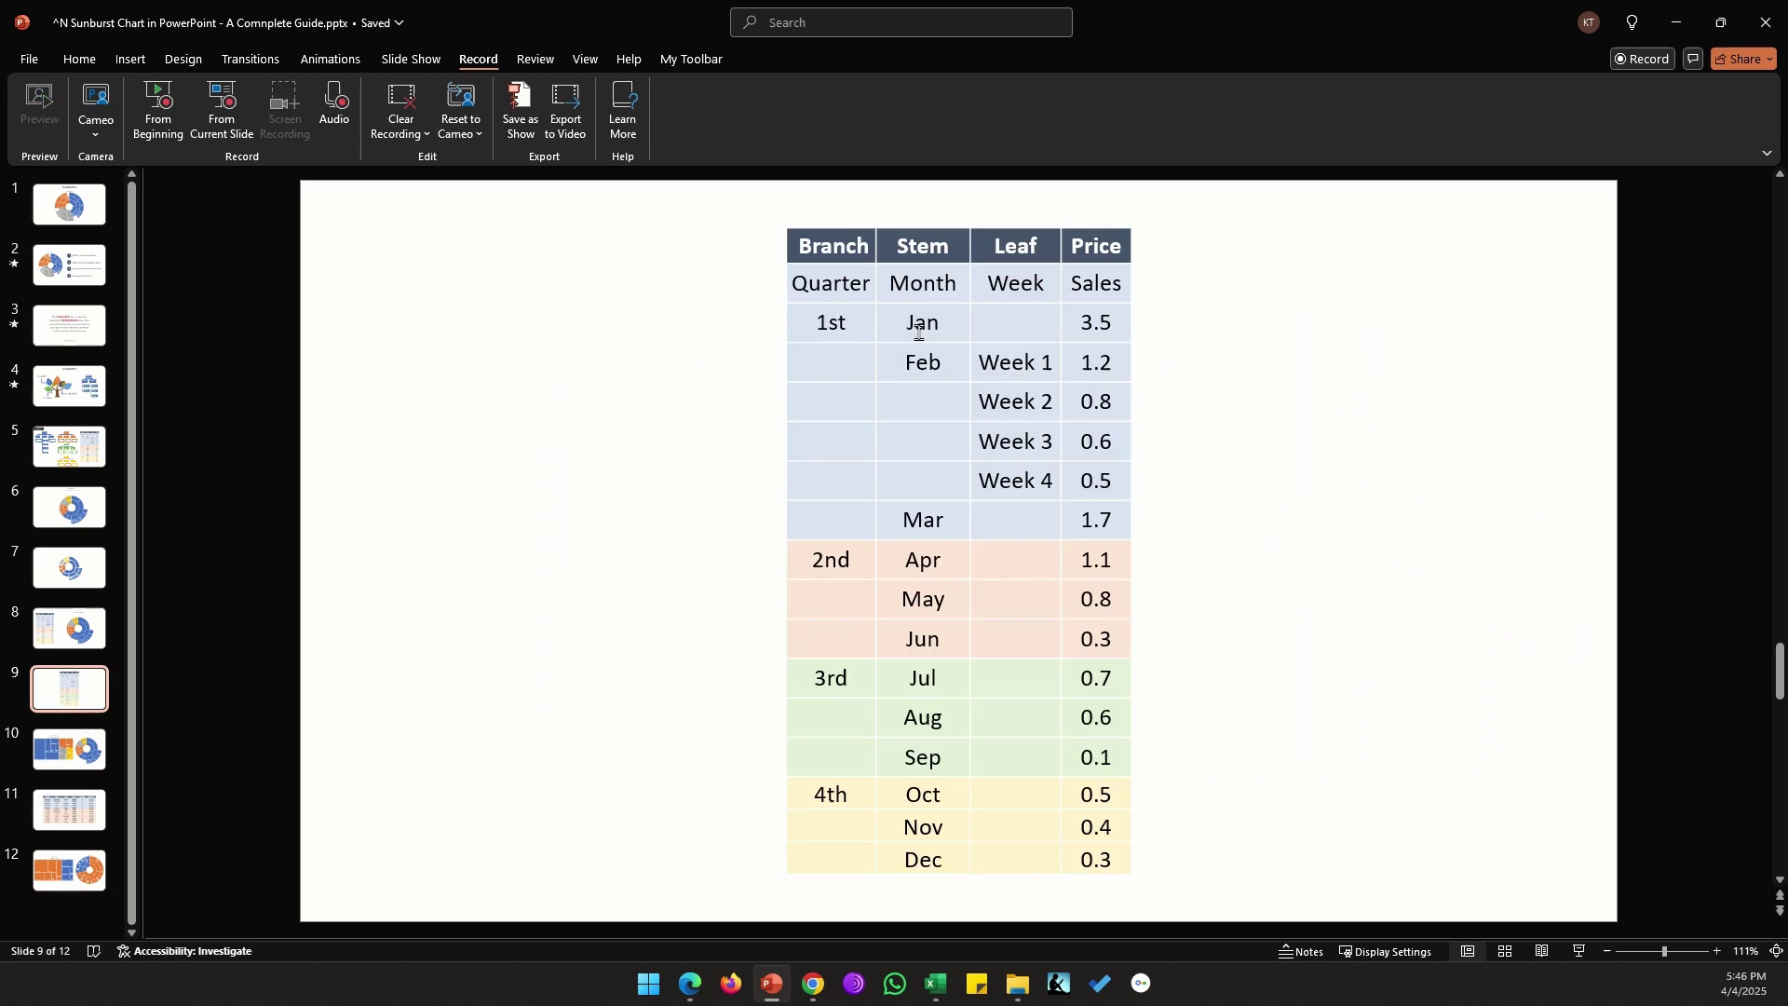
left_click_drag(908, 326, 909, 858)
scroll(909, 859, "down", 2)
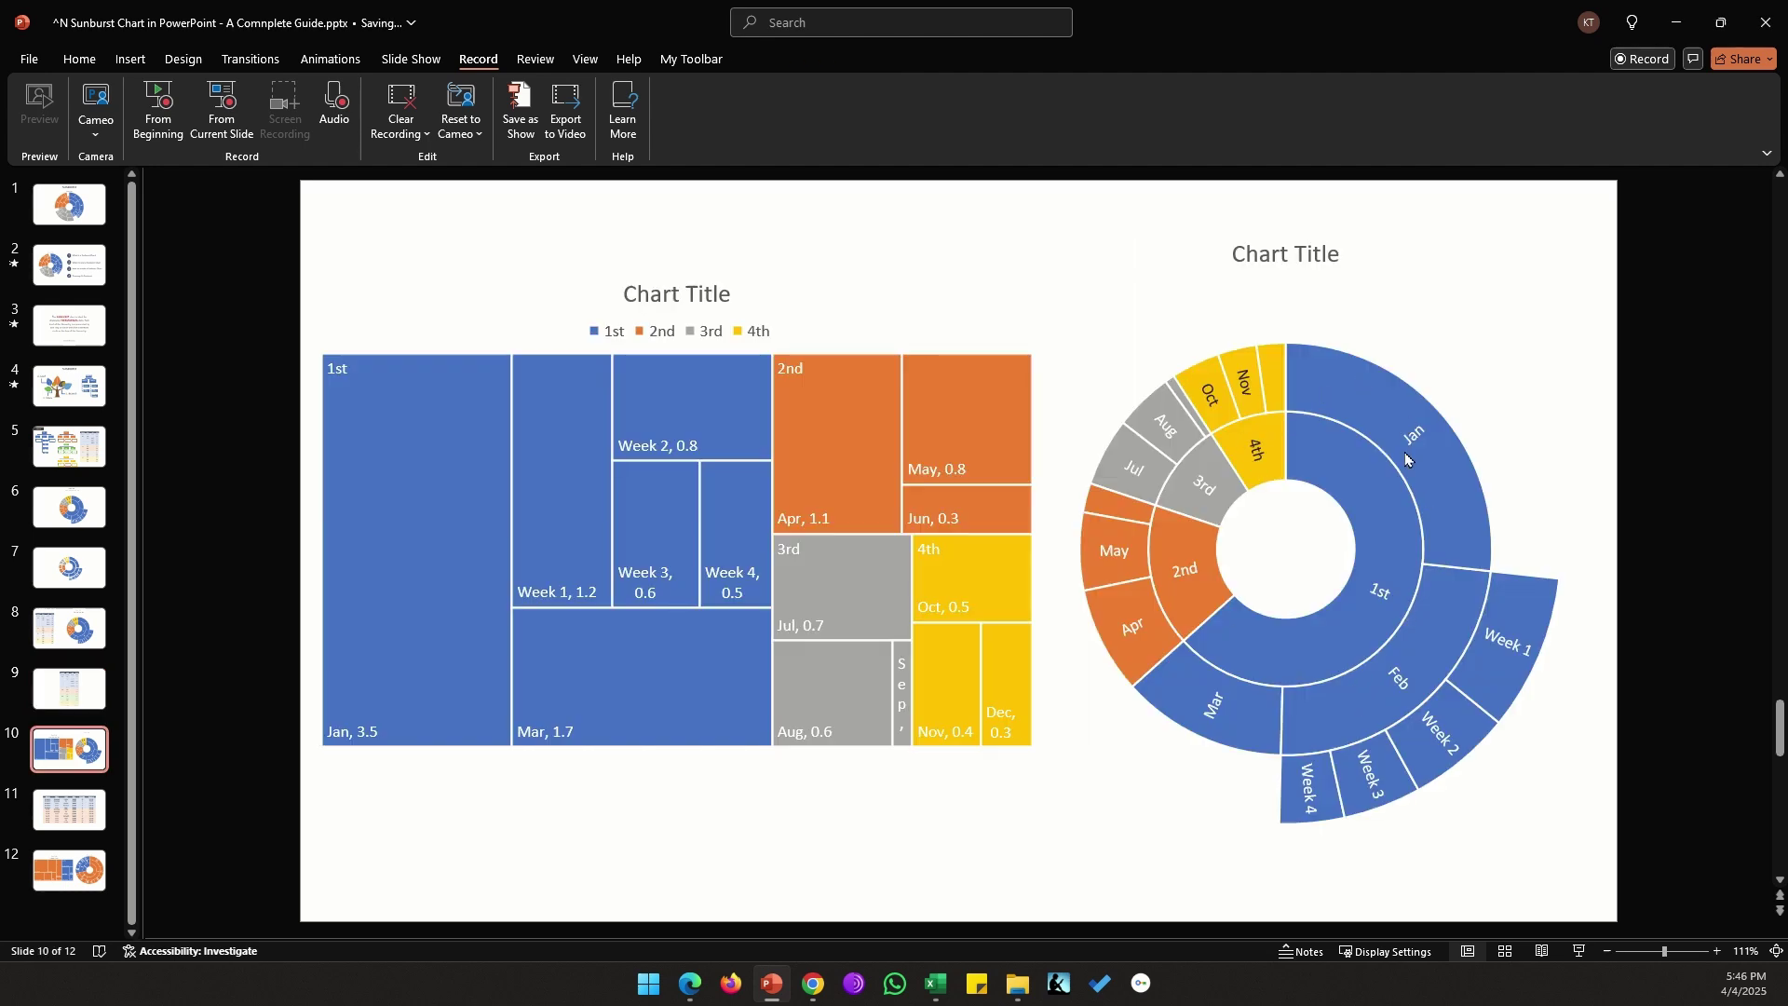
scroll(1095, 853, "down", 2)
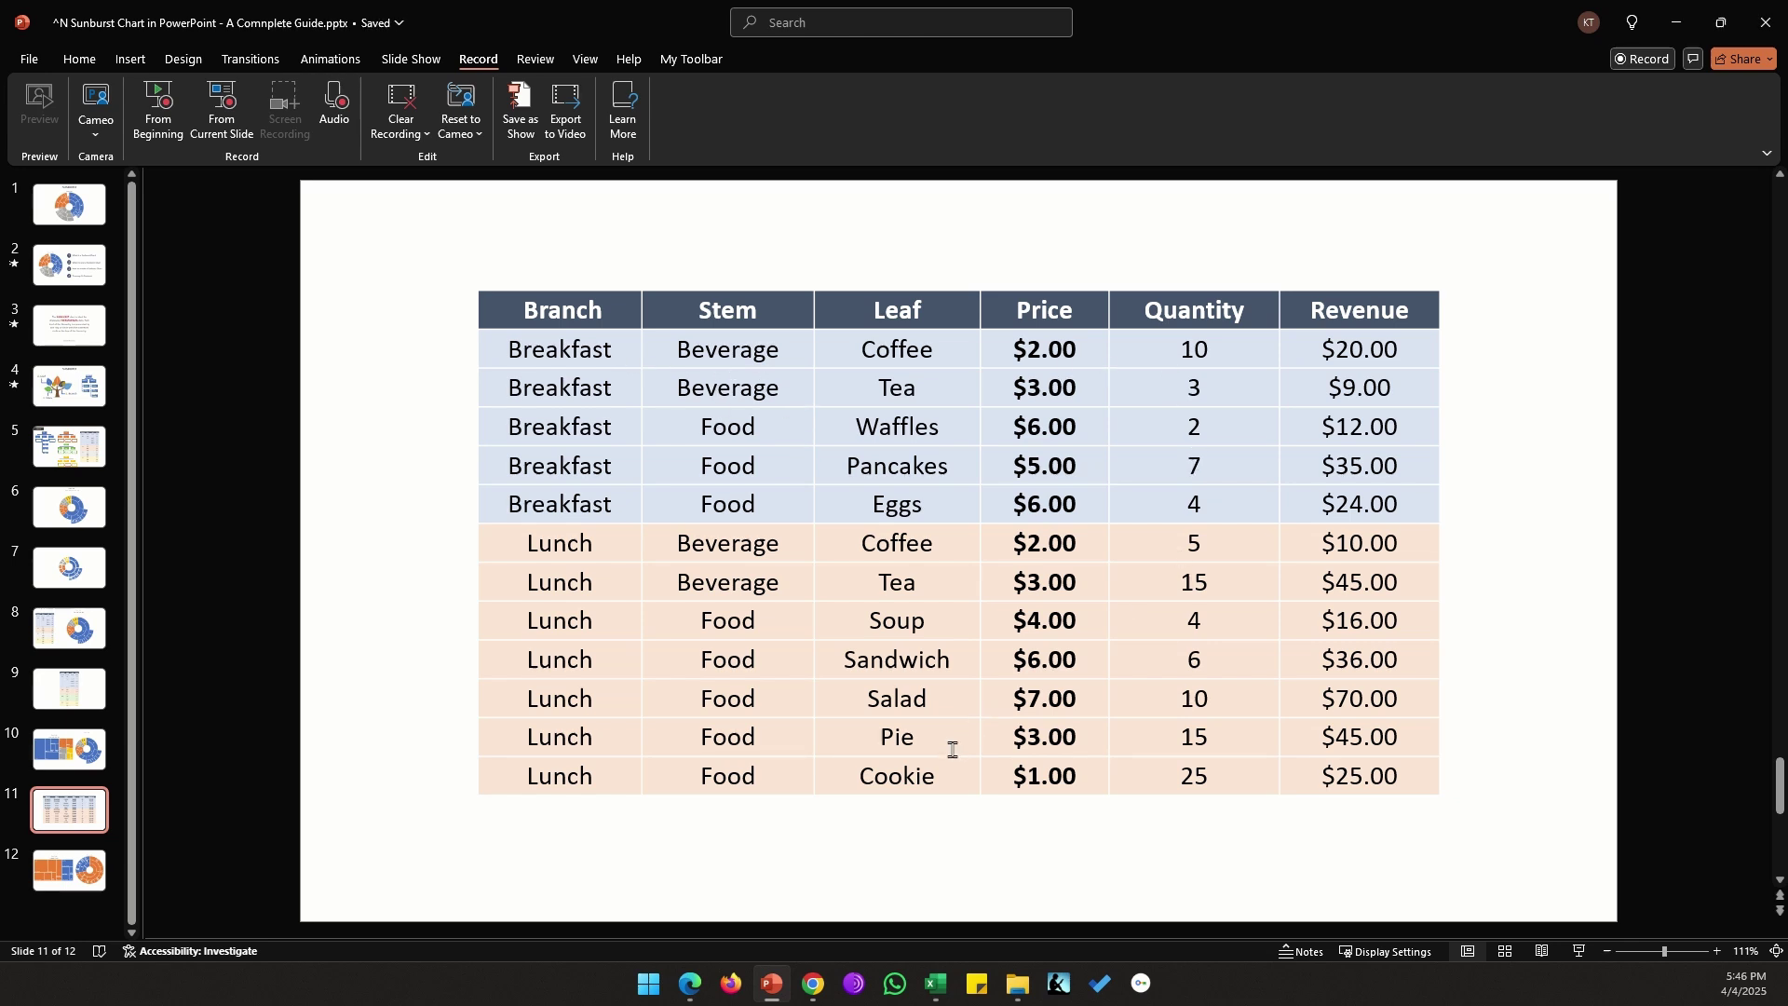
scroll(911, 823, "down", 1)
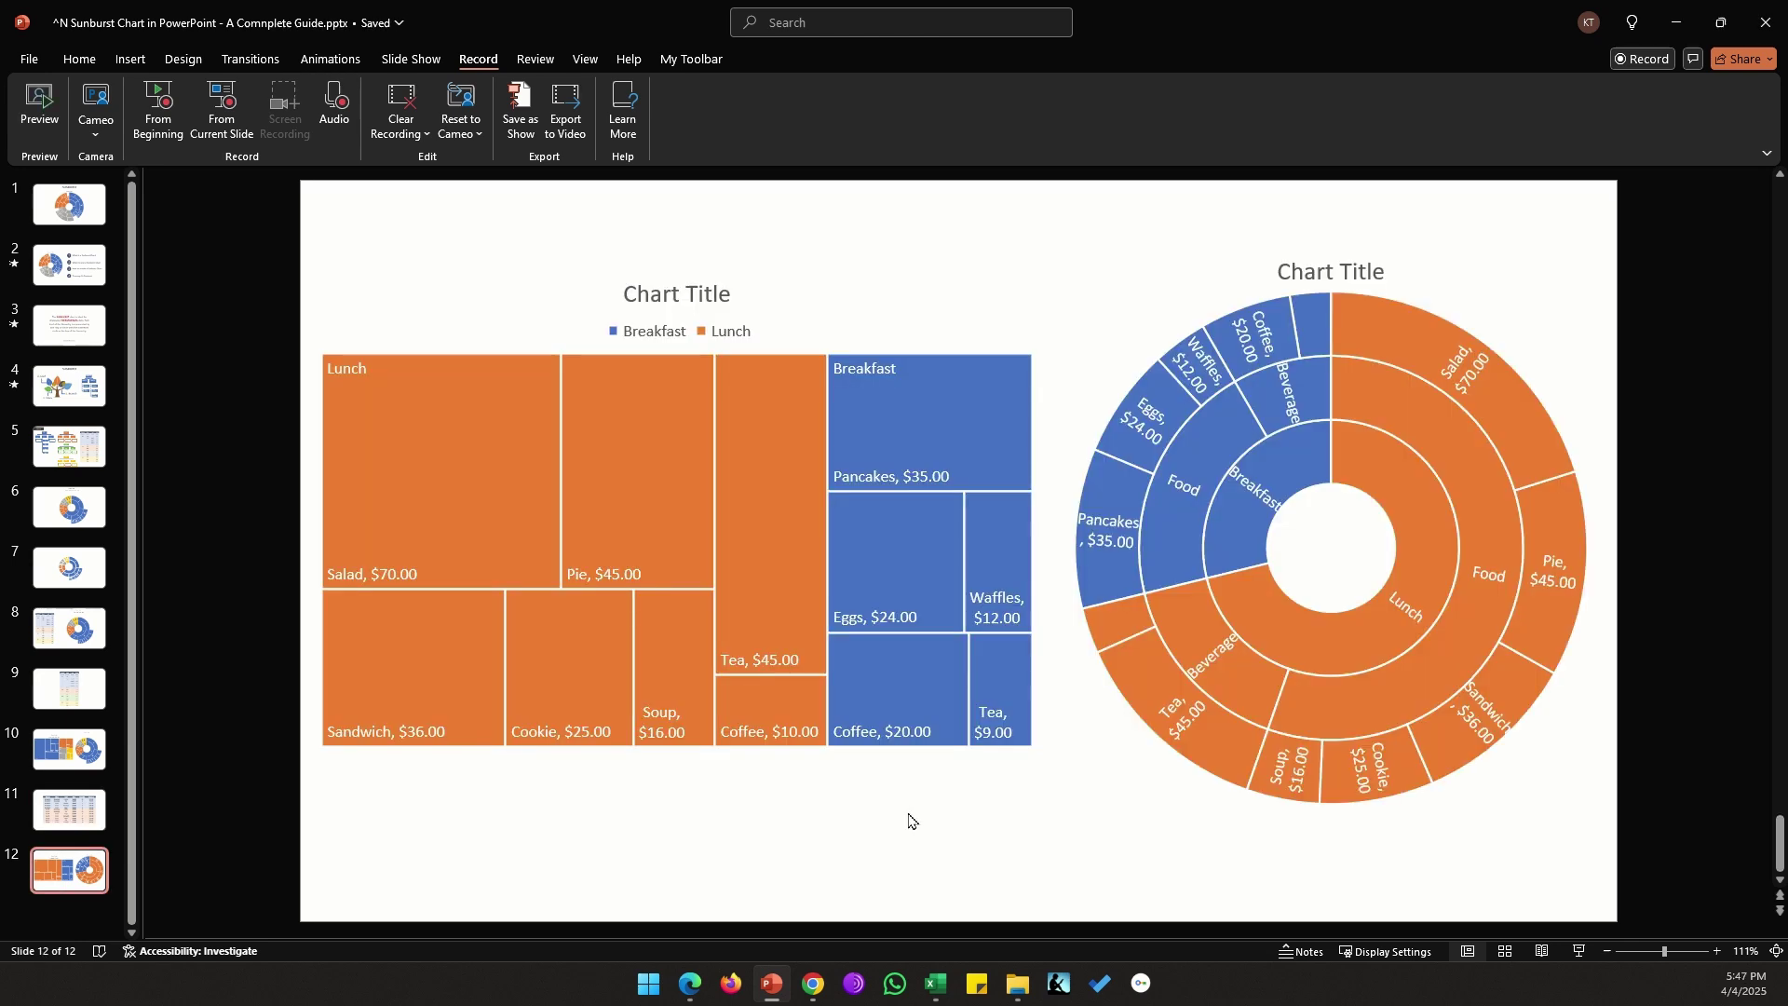
scroll(909, 820, "up", 1)
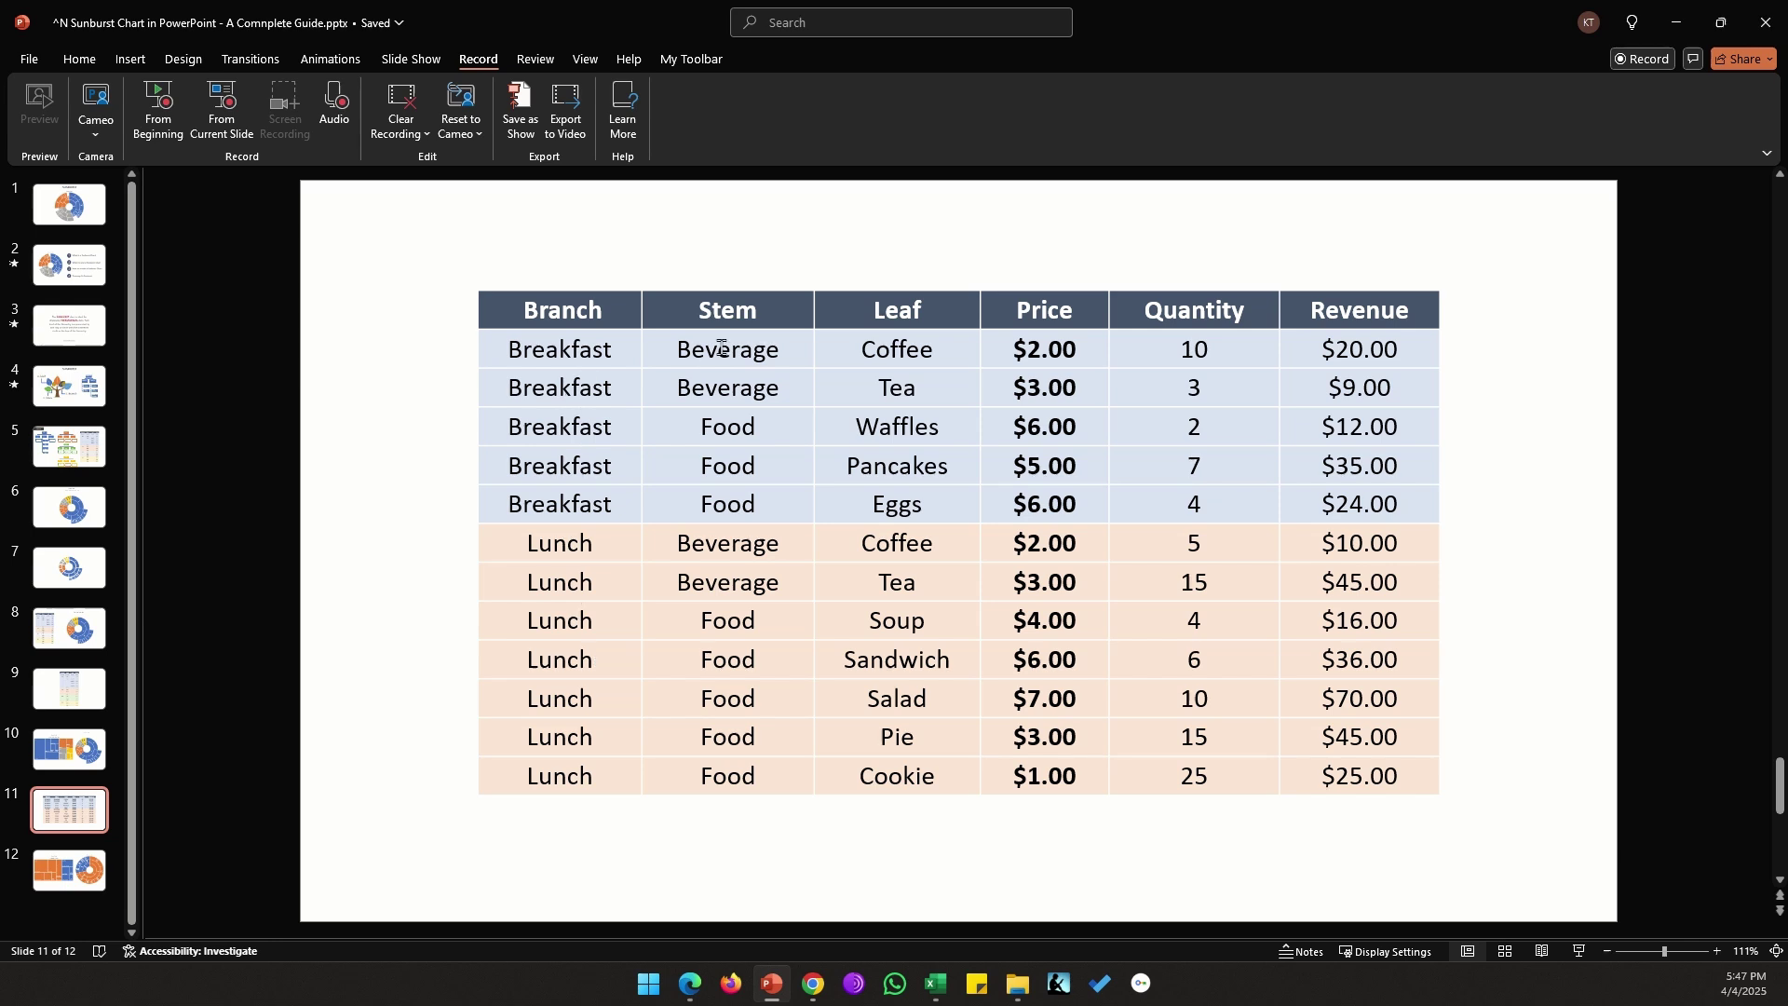
scroll(675, 654, "down", 1)
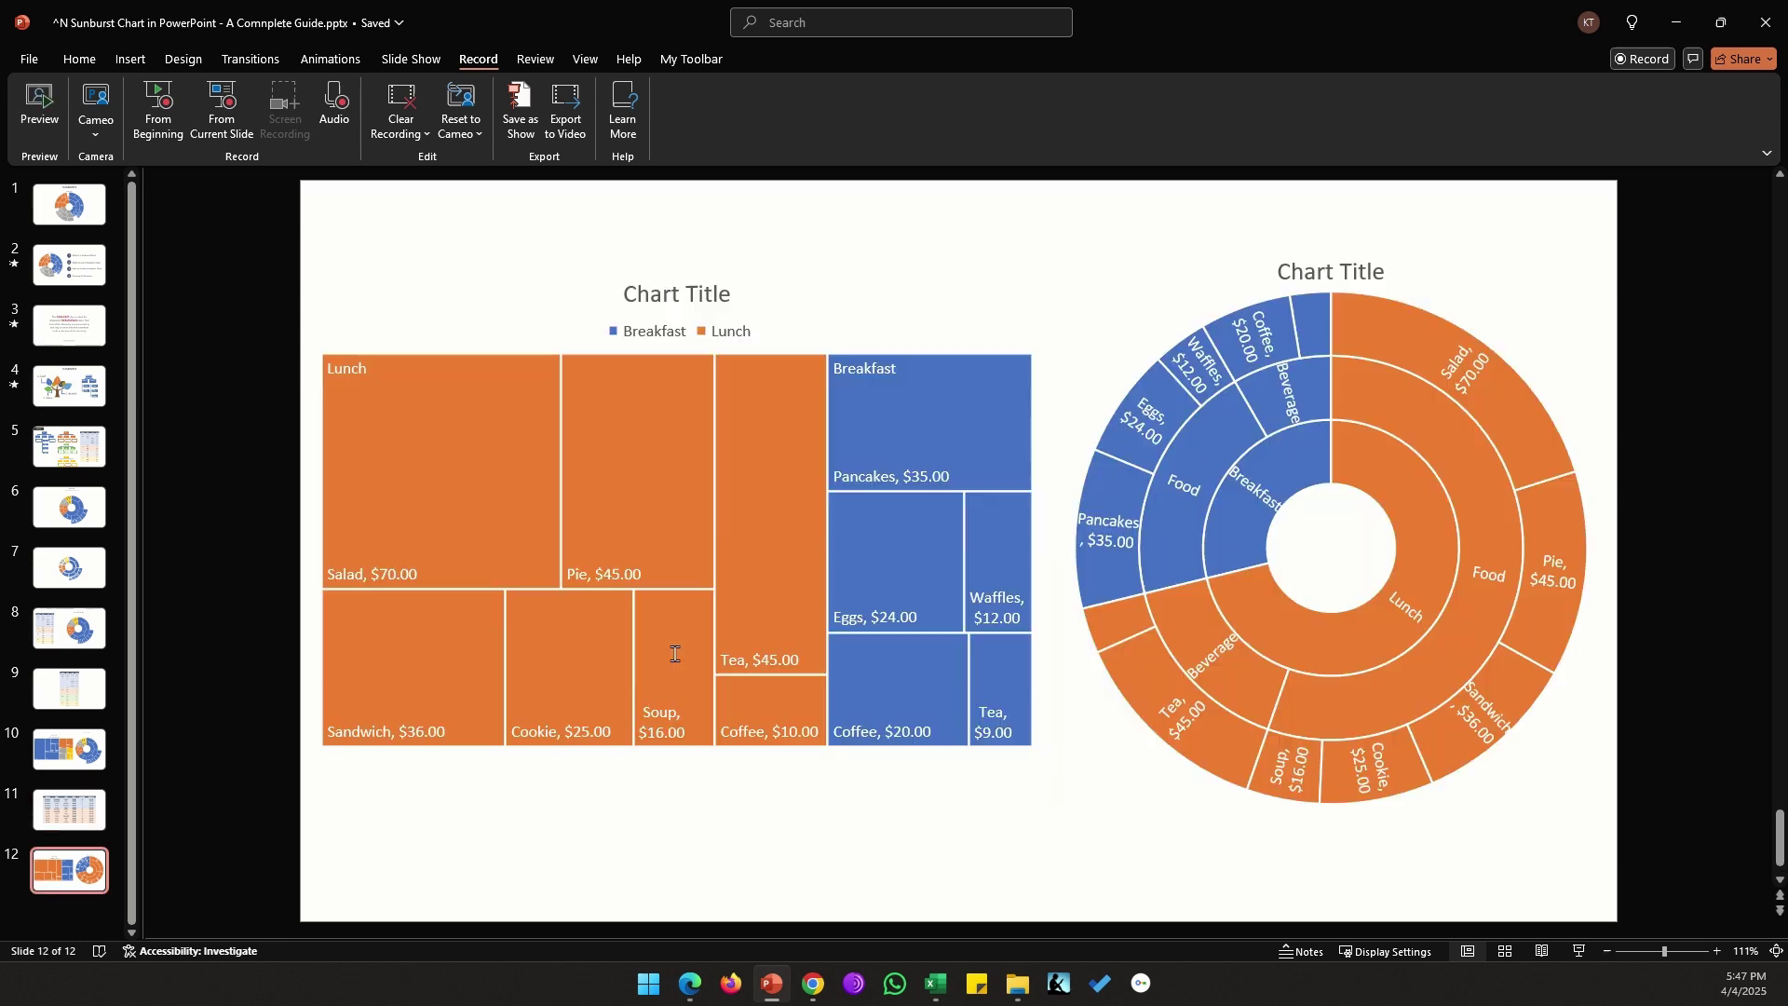